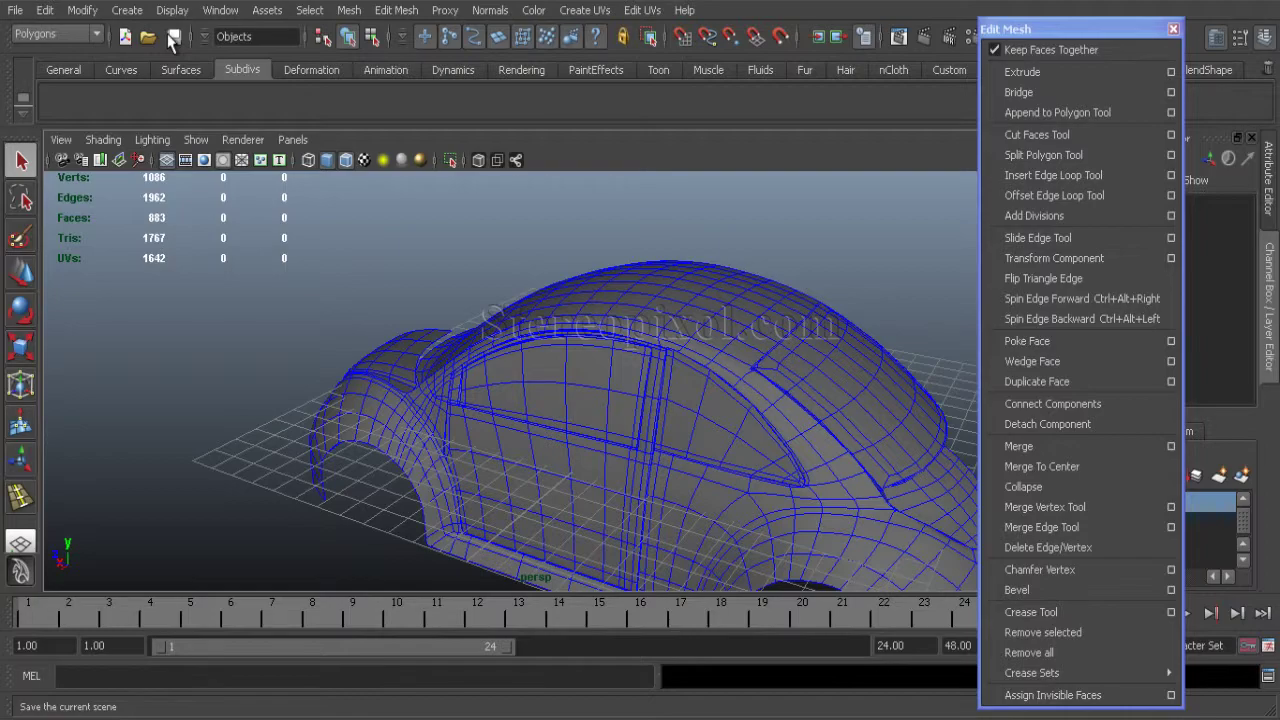
# Orbit above the car's front and zoom the top view onto its front curve
pyautogui.keyDown('alt'); pyautogui.moveTo(514, 380); pyautogui.dragTo(603, 466); pyautogui.keyUp('alt')
pyautogui.press('space')
pyautogui.keyDown('alt'); pyautogui.moveTo(495, 430); pyautogui.dragTo(580, 580, button='right'); pyautogui.keyUp('alt')
pyautogui.scroll(3, 475, 432)
pyautogui.keyDown('alt'); pyautogui.moveTo(580, 580); pyautogui.dragTo(586, 449, button='middle'); pyautogui.keyUp('alt')
# Check the side and front views, then select the faces along the curved front panel edge
pyautogui.press('space')
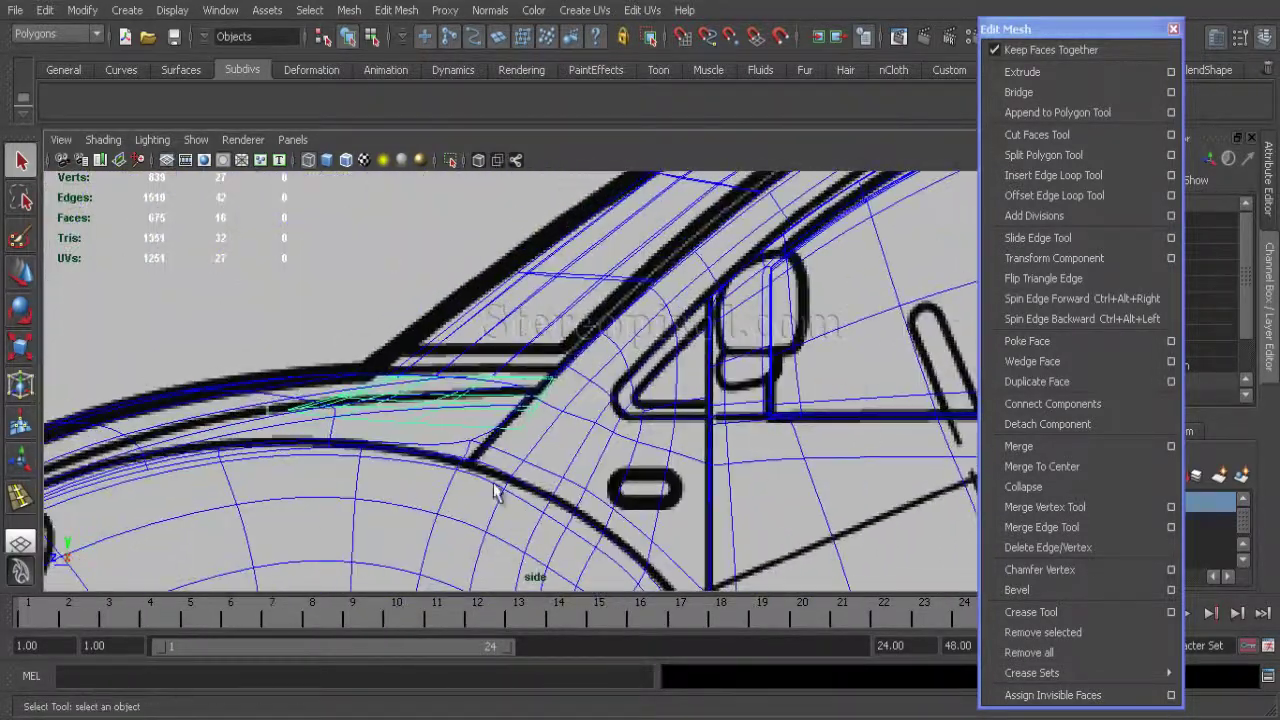
pyautogui.keyDown('alt'); pyautogui.moveTo(487, 488); pyautogui.dragTo(497, 590, button='right'); pyautogui.keyUp('alt')
pyautogui.press('space')
pyautogui.press('space')
pyautogui.keyDown('alt'); pyautogui.moveTo(323, 500); pyautogui.dragTo(248, 510, button='right'); pyautogui.keyUp('alt')
pyautogui.press('space')
pyautogui.press('space')
pyautogui.keyDown('alt'); pyautogui.moveTo(357, 414); pyautogui.dragTo(500, 380, button='right'); pyautogui.keyUp('alt')
pyautogui.moveTo(514, 372); pyautogui.dragTo(531, 420, button='right')
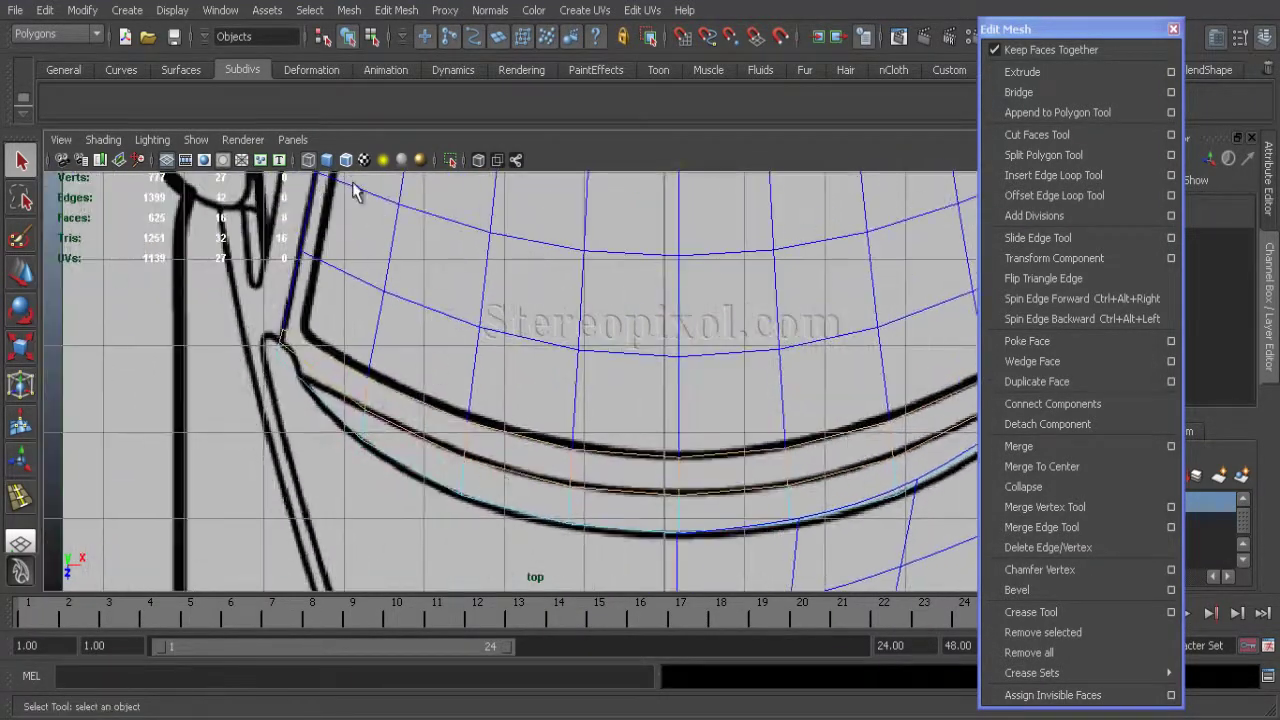
# Extract the selected front-edge faces into a separate piece and select it
pyautogui.click(349, 10)
pyautogui.click(452, 80)
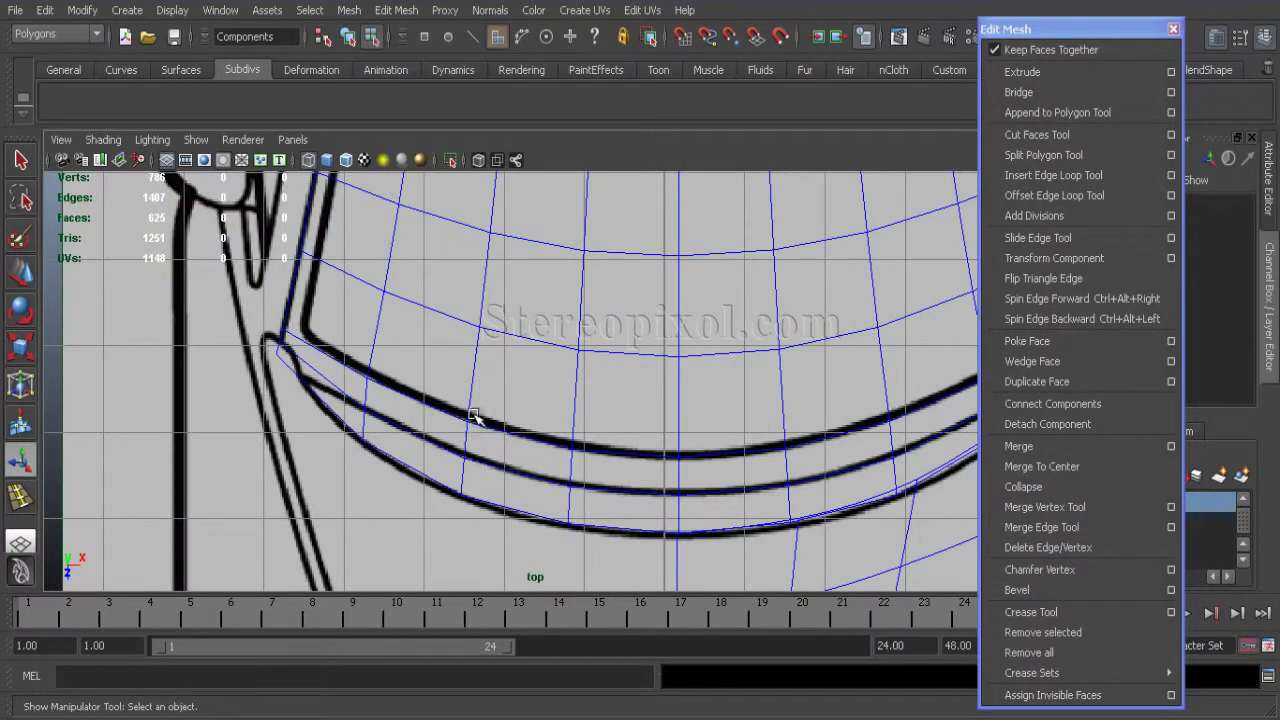
pyautogui.press('F8')
pyautogui.click(517, 389)
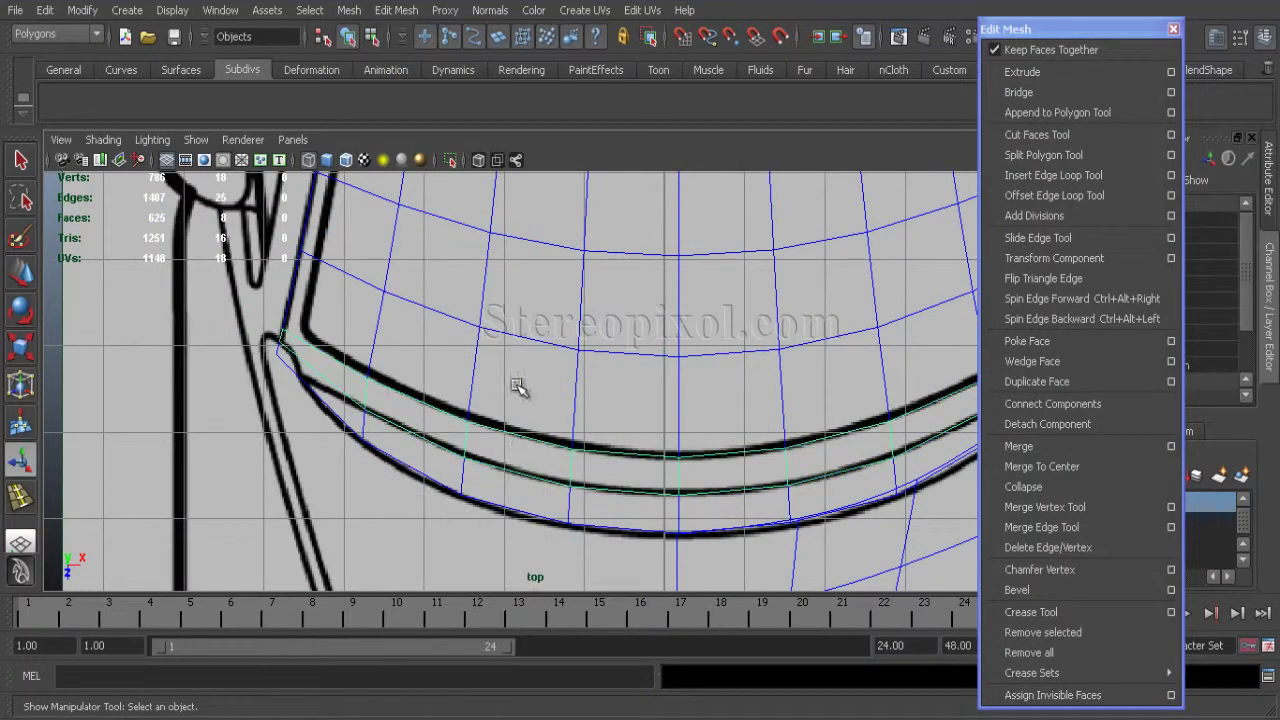
pyautogui.click(349, 10)
# Isolate the extracted piece in the perspective view with View Selected
pyautogui.press('space')
pyautogui.press('space')
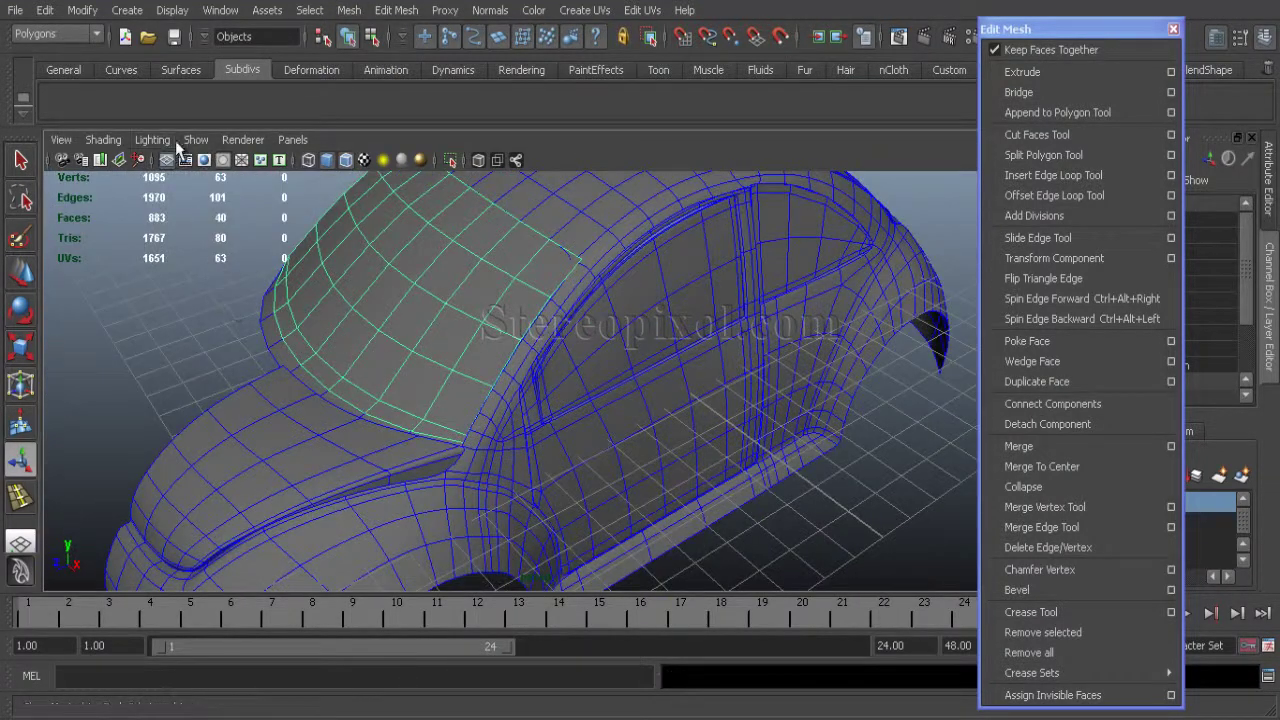
pyautogui.click(195, 139)
pyautogui.click(420, 71)
pyautogui.keyDown('alt'); pyautogui.moveTo(450, 300); pyautogui.dragTo(503, 450); pyautogui.keyUp('alt')
# Merge the piece's overlapping vertices, leaving 54 vertices and 93 edges
pyautogui.rightClick(563, 335)
pyautogui.click(505, 333)
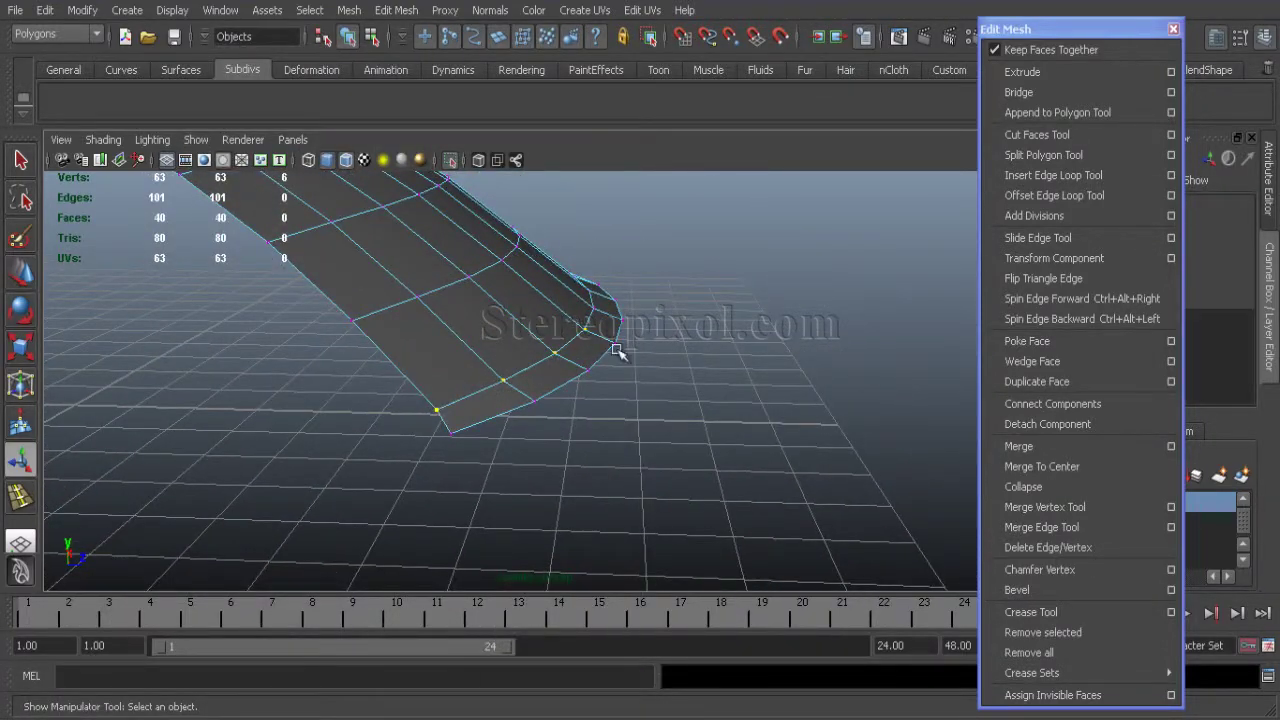
pyautogui.keyDown('alt'); pyautogui.moveTo(613, 368); pyautogui.dragTo(467, 386); pyautogui.keyUp('alt')
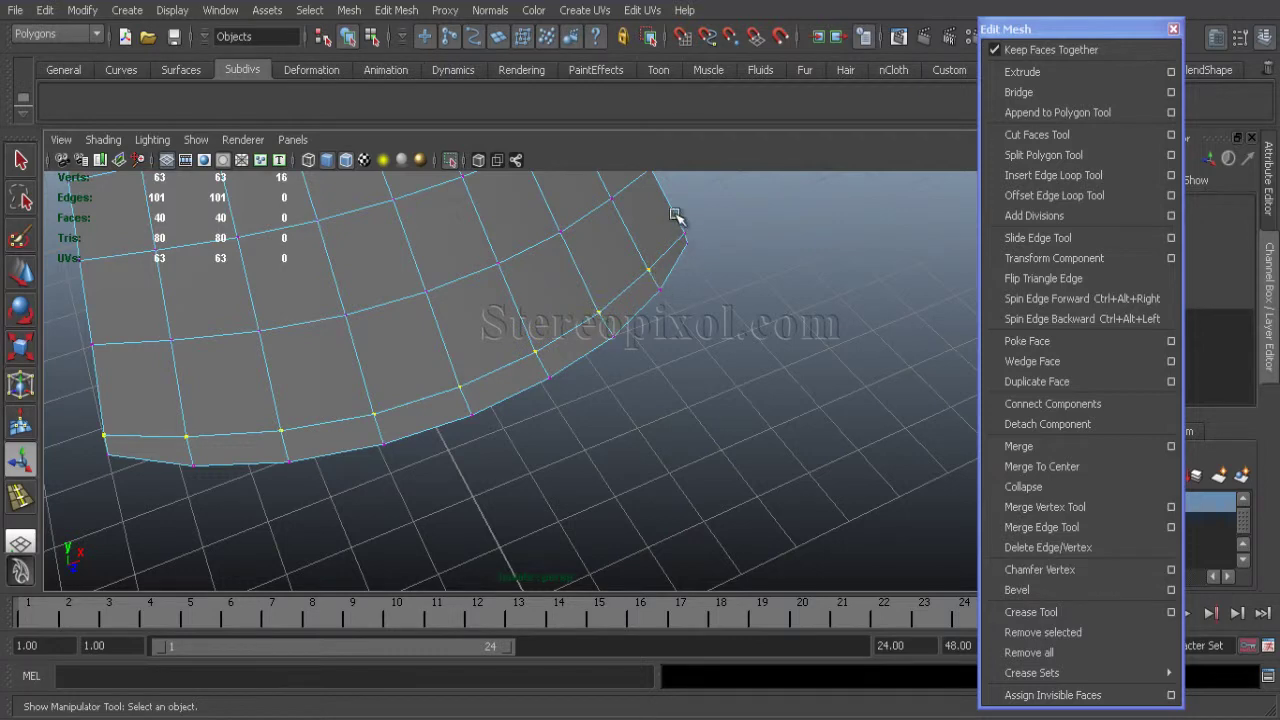
pyautogui.click(1018, 446)
# Select border edges of the merged piece, orbiting around to check the selection
pyautogui.keyDown('alt'); pyautogui.moveTo(481, 439); pyautogui.dragTo(380, 380); pyautogui.keyUp('alt')
pyautogui.moveTo(380, 380); pyautogui.dragTo(380, 335, button='right')
pyautogui.keyDown('alt'); pyautogui.moveTo(446, 537); pyautogui.dragTo(453, 479); pyautogui.keyUp('alt')
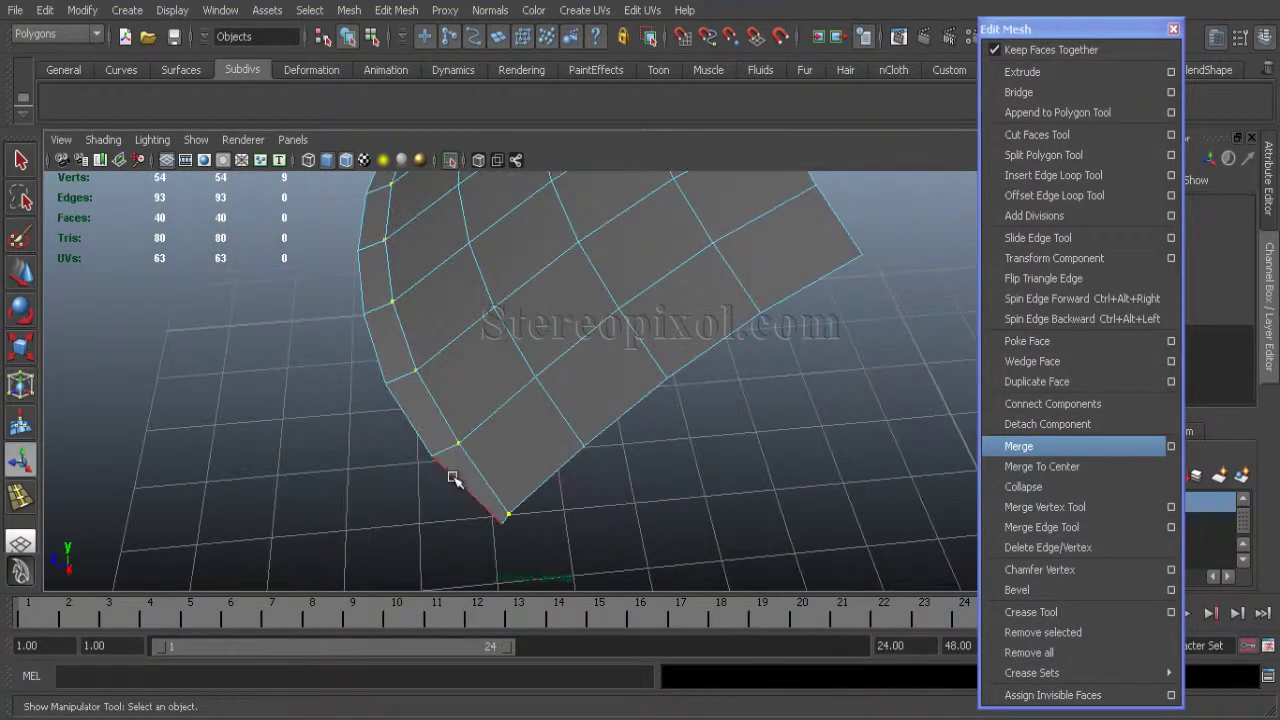
pyautogui.keyDown('shift'); pyautogui.click(360, 266); pyautogui.keyUp('shift')
pyautogui.keyDown('alt'); pyautogui.moveTo(360, 266); pyautogui.dragTo(393, 323); pyautogui.keyUp('alt')
pyautogui.keyDown('alt'); pyautogui.moveTo(300, 344); pyautogui.dragTo(409, 543); pyautogui.keyUp('alt')
pyautogui.keyDown('alt'); pyautogui.moveTo(647, 486); pyautogui.dragTo(660, 510); pyautogui.keyUp('alt')
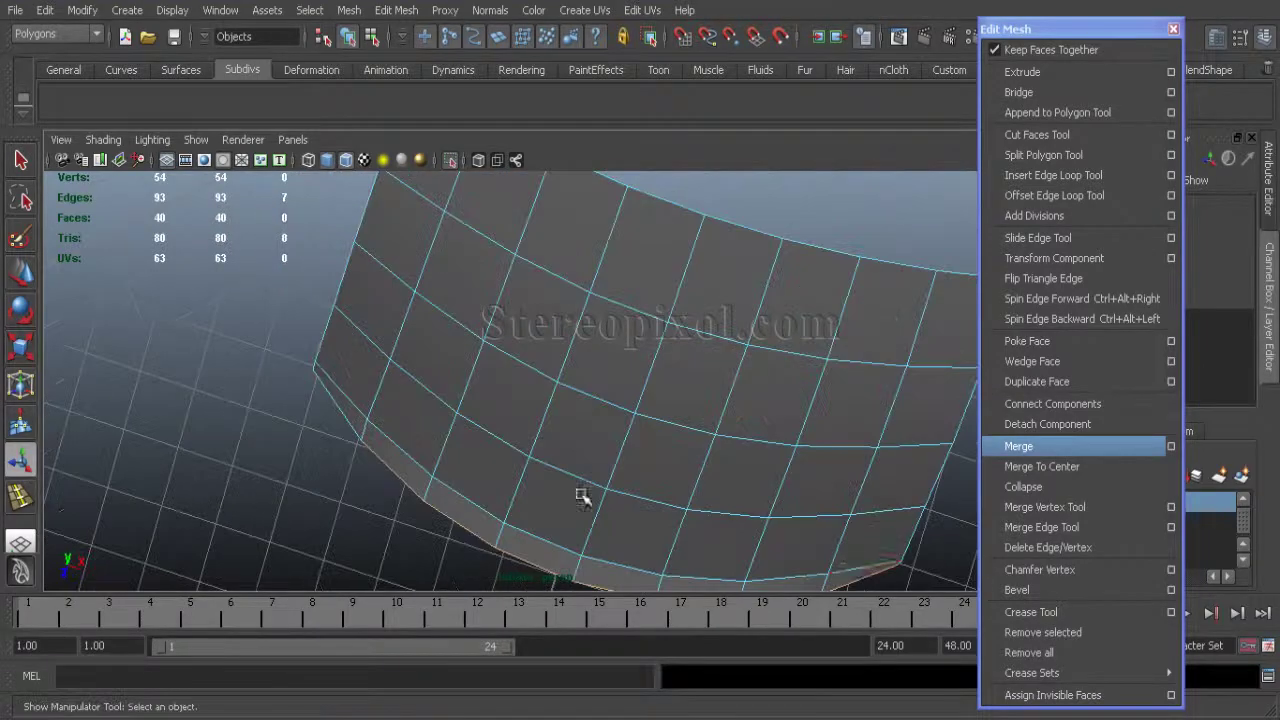
pyautogui.keyDown('alt'); pyautogui.moveTo(540, 470); pyautogui.dragTo(560, 255); pyautogui.keyUp('alt')
pyautogui.press('w')
pyautogui.moveTo(670, 378)
pyautogui.keyDown('alt'); pyautogui.mouseDown()
pyautogui.moveTo(209, 486)
pyautogui.moveTo(417, 363)
pyautogui.moveTo(677, 377)
pyautogui.mouseUp(); pyautogui.keyUp('alt')
# Isolate the extracted strip in the top view and frame it
pyautogui.press('space')
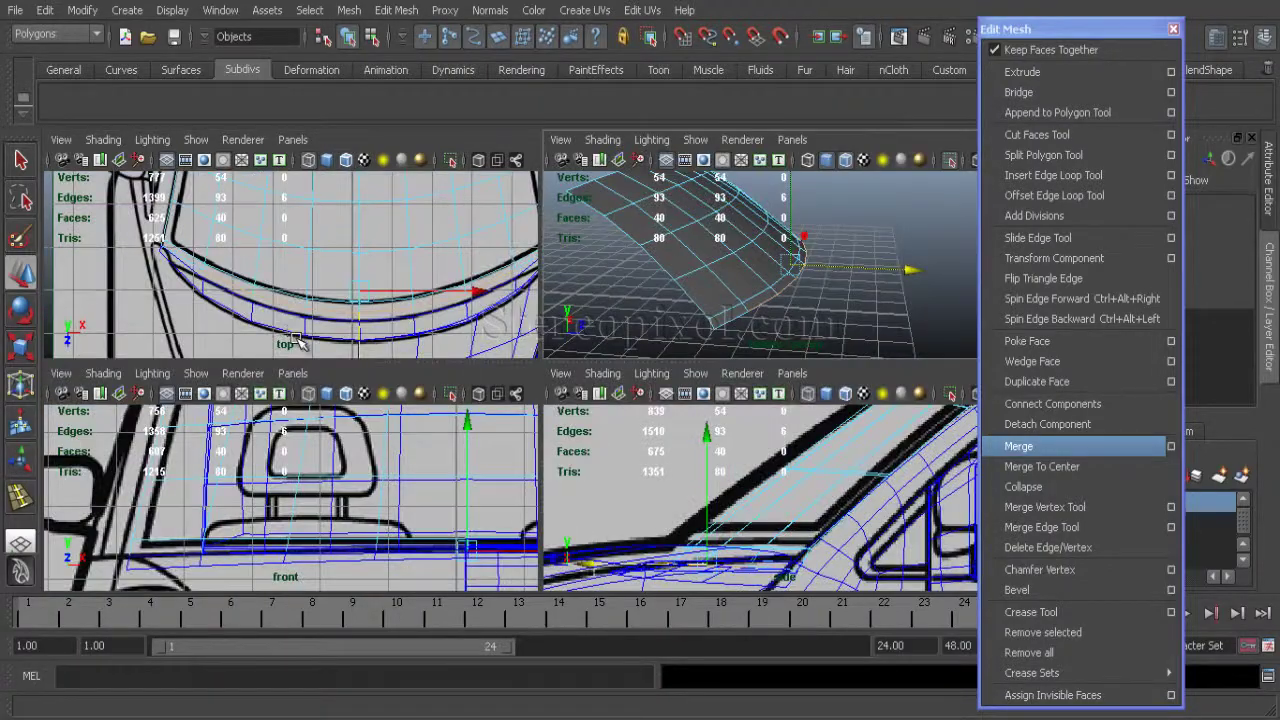
pyautogui.press('space')
pyautogui.scroll(-2, 586, 434)
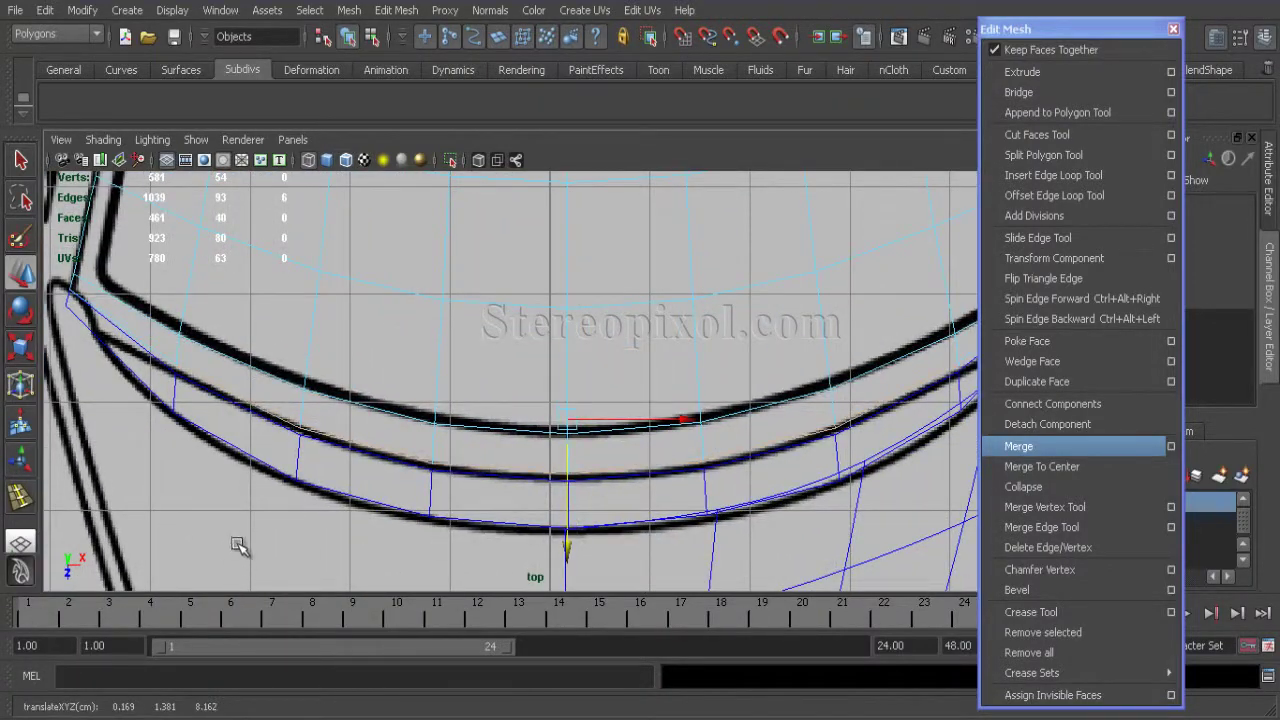
pyautogui.press('space')
pyautogui.press('space')
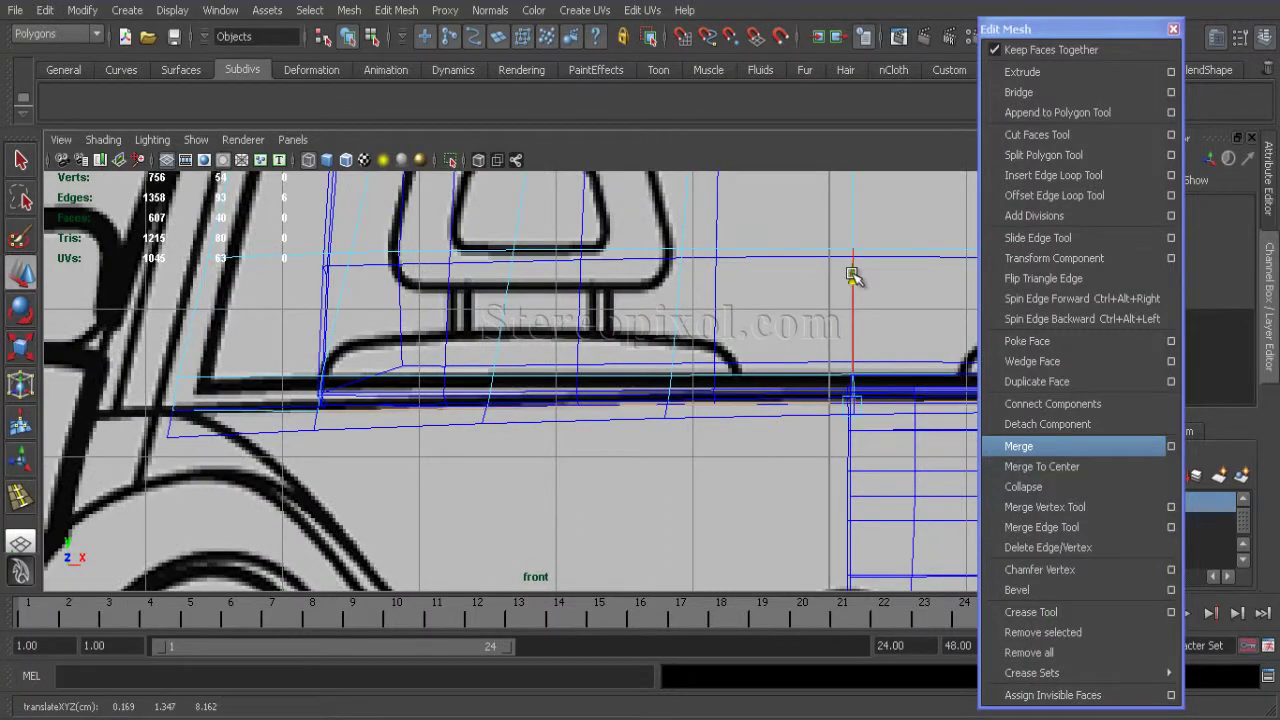
pyautogui.press('space')
pyautogui.press('space')
pyautogui.keyDown('alt'); pyautogui.moveTo(543, 400); pyautogui.dragTo(423, 394); pyautogui.keyUp('alt')
pyautogui.rightClick(428, 360)
pyautogui.press('space')
pyautogui.press('space')
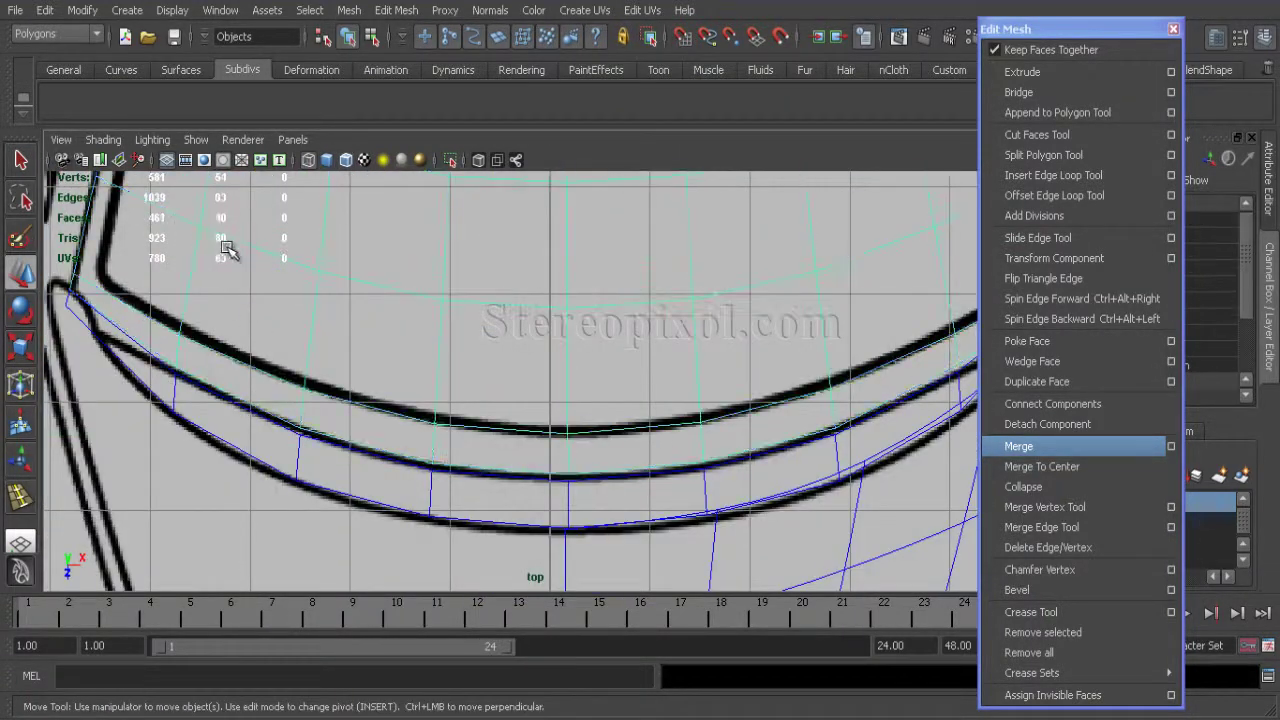
pyautogui.click(196, 139)
pyautogui.click(380, 63)
pyautogui.press('f')
# Select the strip's corner vertices and align them with the blueprint's curved outline
pyautogui.rightClick(304, 331)
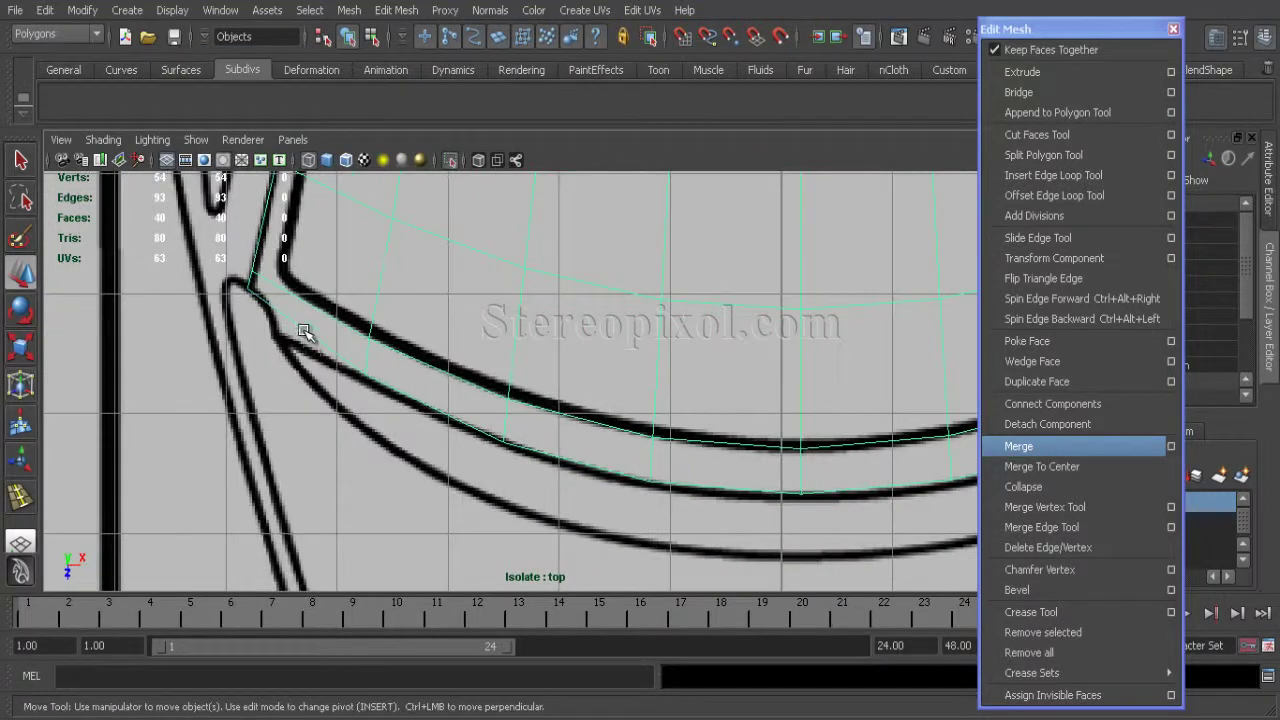
pyautogui.click(232, 330)
pyautogui.click(248, 297)
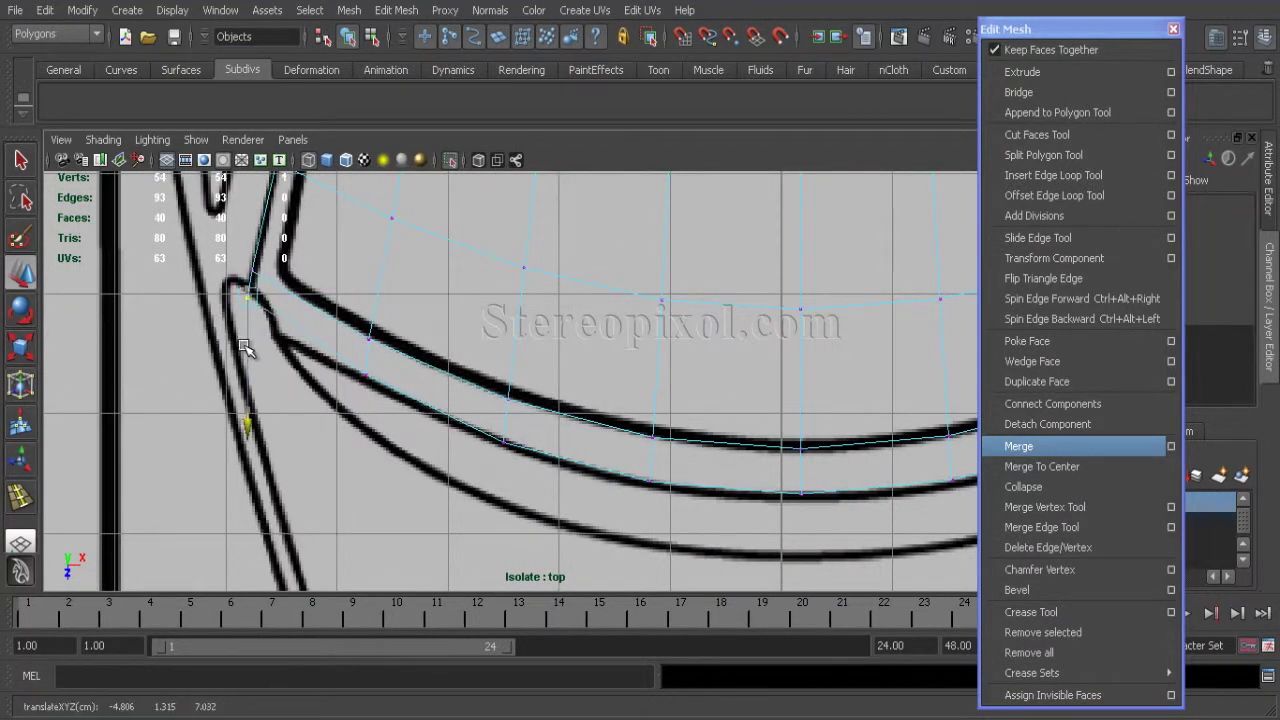
pyautogui.keyDown('alt'); pyautogui.moveTo(312, 318); pyautogui.dragTo(612, 362, button='middle'); pyautogui.keyUp('alt')
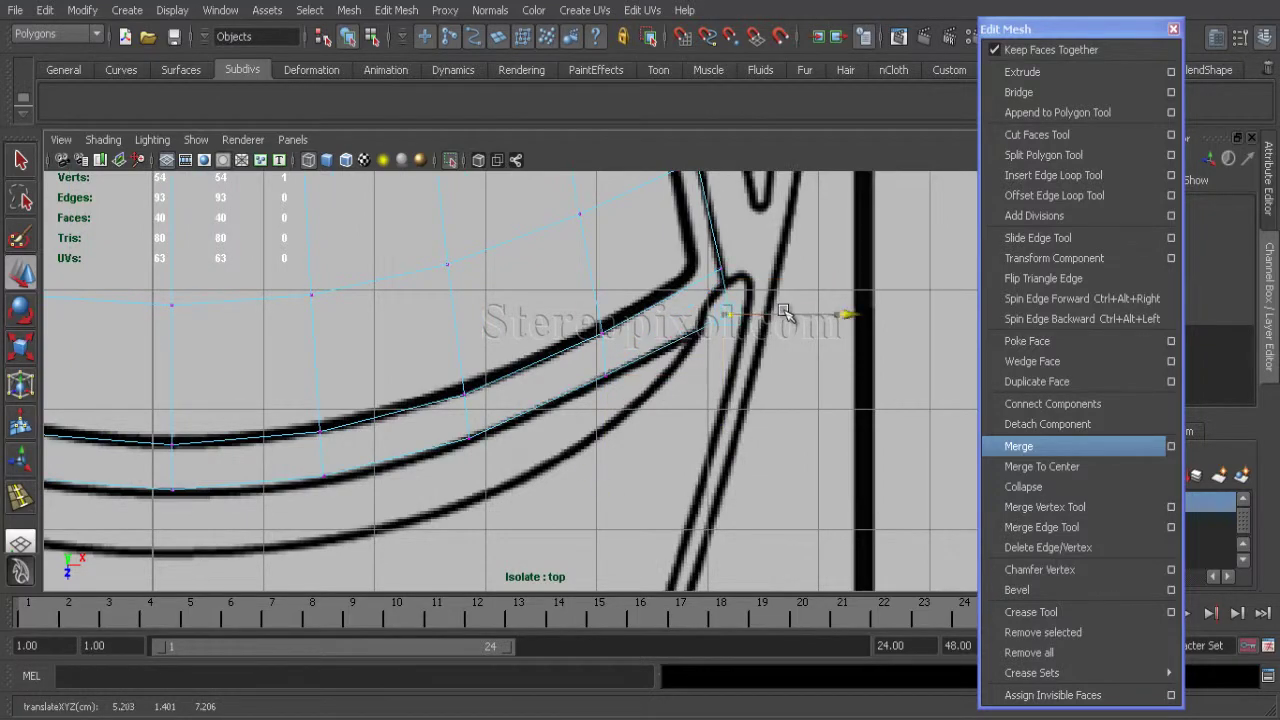
pyautogui.keyDown('alt'); pyautogui.moveTo(783, 313); pyautogui.dragTo(422, 432, button='right'); pyautogui.keyUp('alt')
pyautogui.scroll(4, 422, 432)
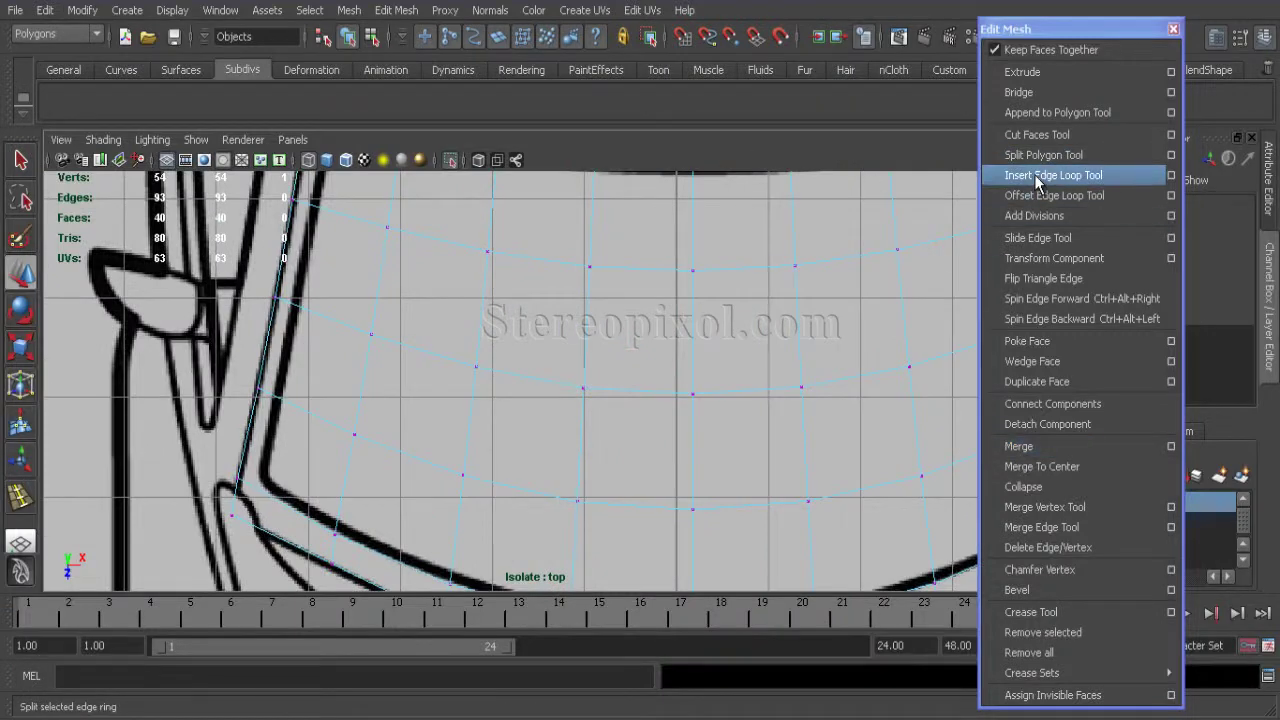
# Insert three edge loops across the strip, the last near its corner
pyautogui.click(1039, 176)
pyautogui.keyDown('alt'); pyautogui.moveTo(300, 314); pyautogui.dragTo(393, 452, button='middle'); pyautogui.keyUp('alt')
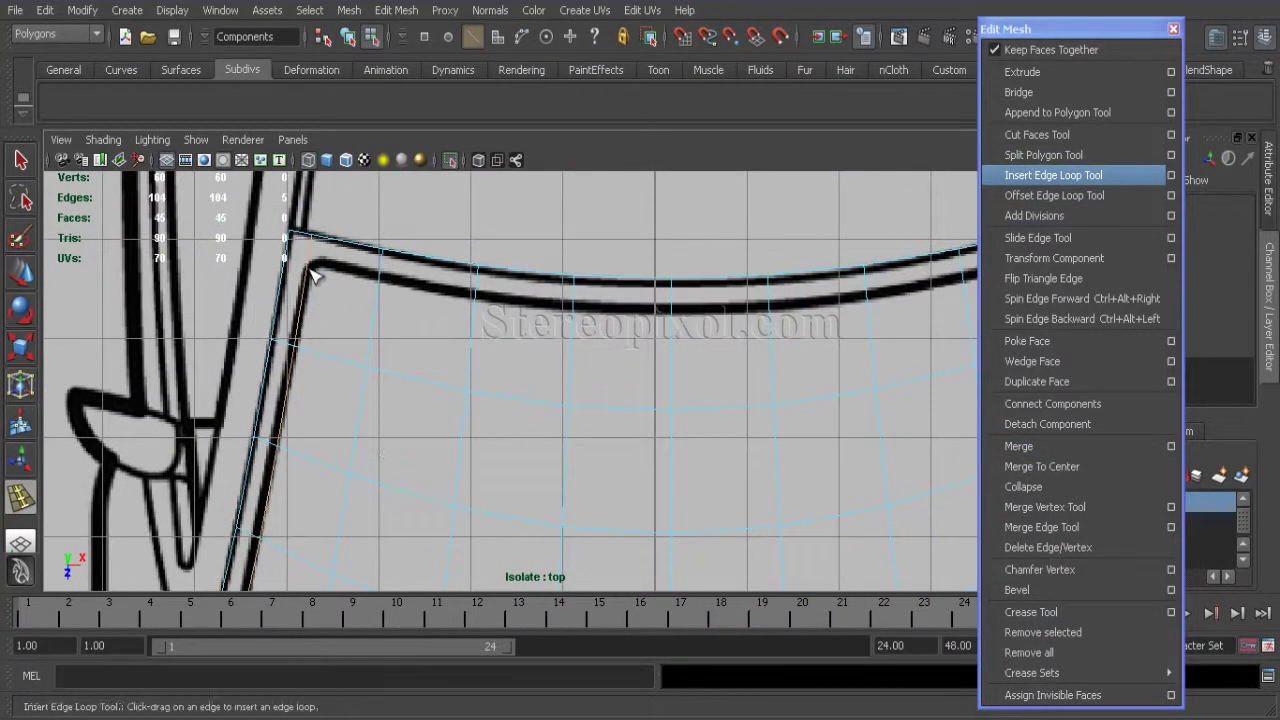
pyautogui.moveTo(481, 370)
pyautogui.keyDown('alt'); pyautogui.mouseDown(button='middle')
pyautogui.moveTo(462, 263)
pyautogui.moveTo(492, 380)
pyautogui.mouseUp(button='middle'); pyautogui.keyUp('alt')
pyautogui.keyDown('alt'); pyautogui.moveTo(360, 428); pyautogui.dragTo(510, 368, button='middle'); pyautogui.keyUp('alt')
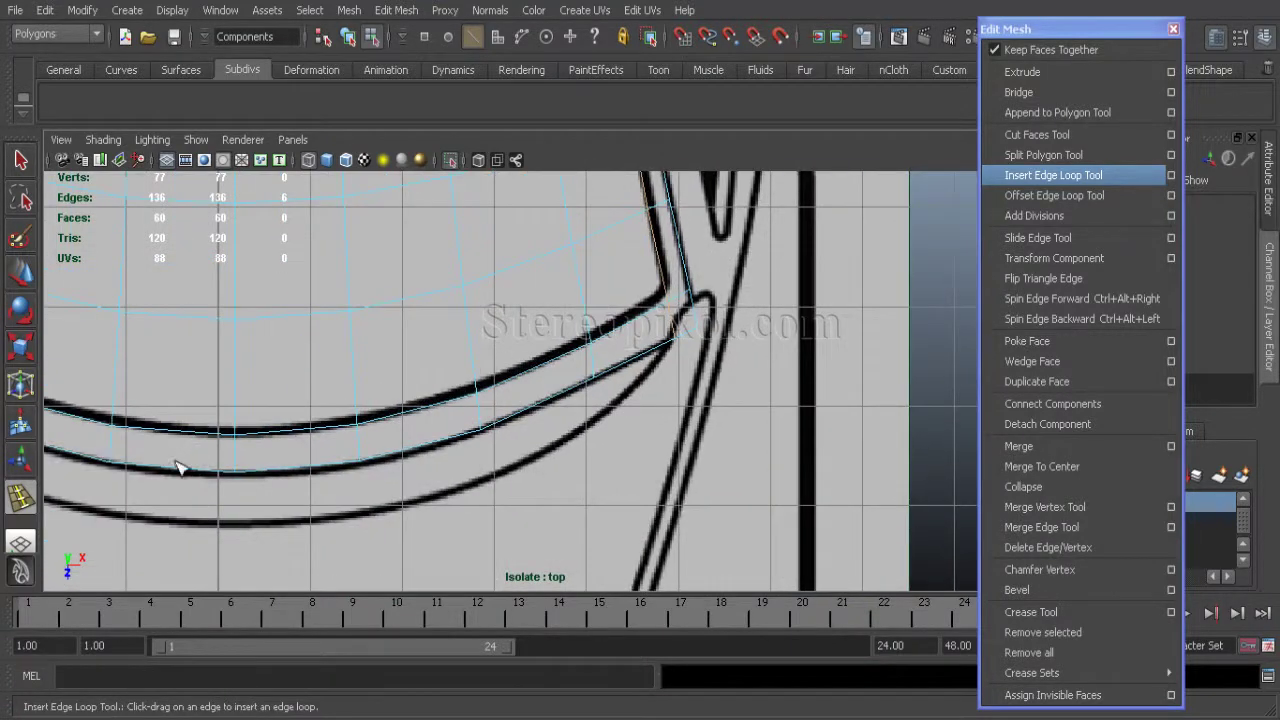
pyautogui.keyDown('alt'); pyautogui.moveTo(178, 470); pyautogui.dragTo(486, 537, button='middle'); pyautogui.keyUp('alt')
pyautogui.scroll(3, 600, 370)
# Select a vertex at the strip's mirrored corner
pyautogui.moveTo(600, 357); pyautogui.dragTo(594, 400, button='right')
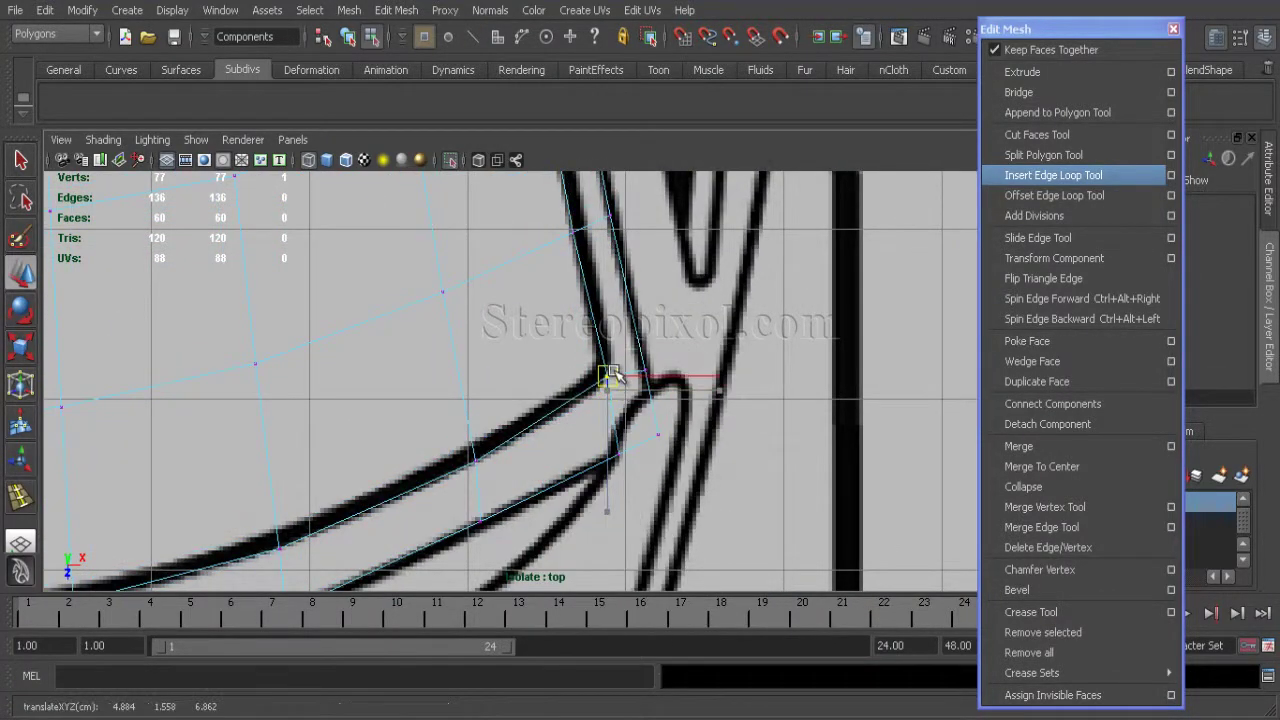
pyautogui.keyDown('alt'); pyautogui.moveTo(612, 375); pyautogui.dragTo(402, 316, button='middle'); pyautogui.keyUp('alt')
pyautogui.click(401, 314)
pyautogui.keyDown('alt'); pyautogui.moveTo(477, 298); pyautogui.dragTo(307, 423, button='middle'); pyautogui.keyUp('alt')
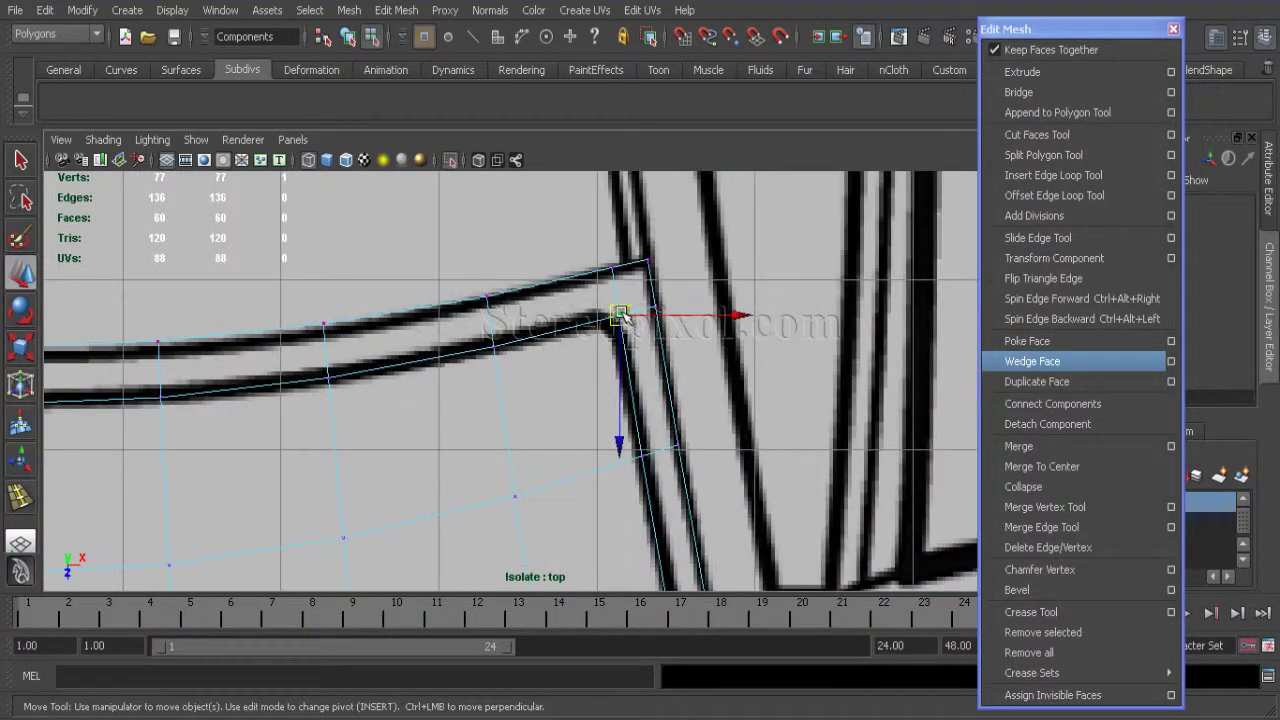
# Split the corner faces with new edges at the blueprint's sharp corners
pyautogui.click(1040, 155)
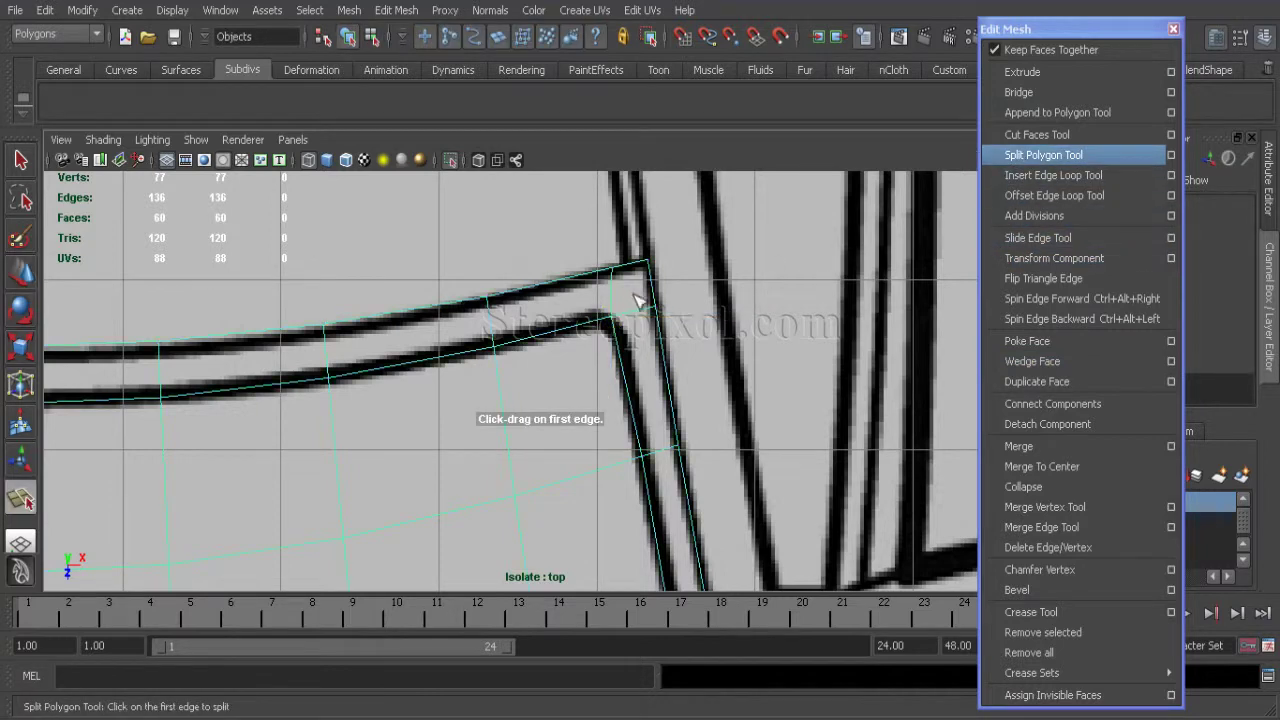
pyautogui.click(636, 268)
pyautogui.press('Return')
pyautogui.keyDown('alt'); pyautogui.moveTo(636, 268); pyautogui.dragTo(561, 403, button='middle'); pyautogui.keyUp('alt')
pyautogui.press('Return')
pyautogui.keyDown('alt'); pyautogui.moveTo(630, 452); pyautogui.dragTo(843, 472, button='middle'); pyautogui.keyUp('alt')
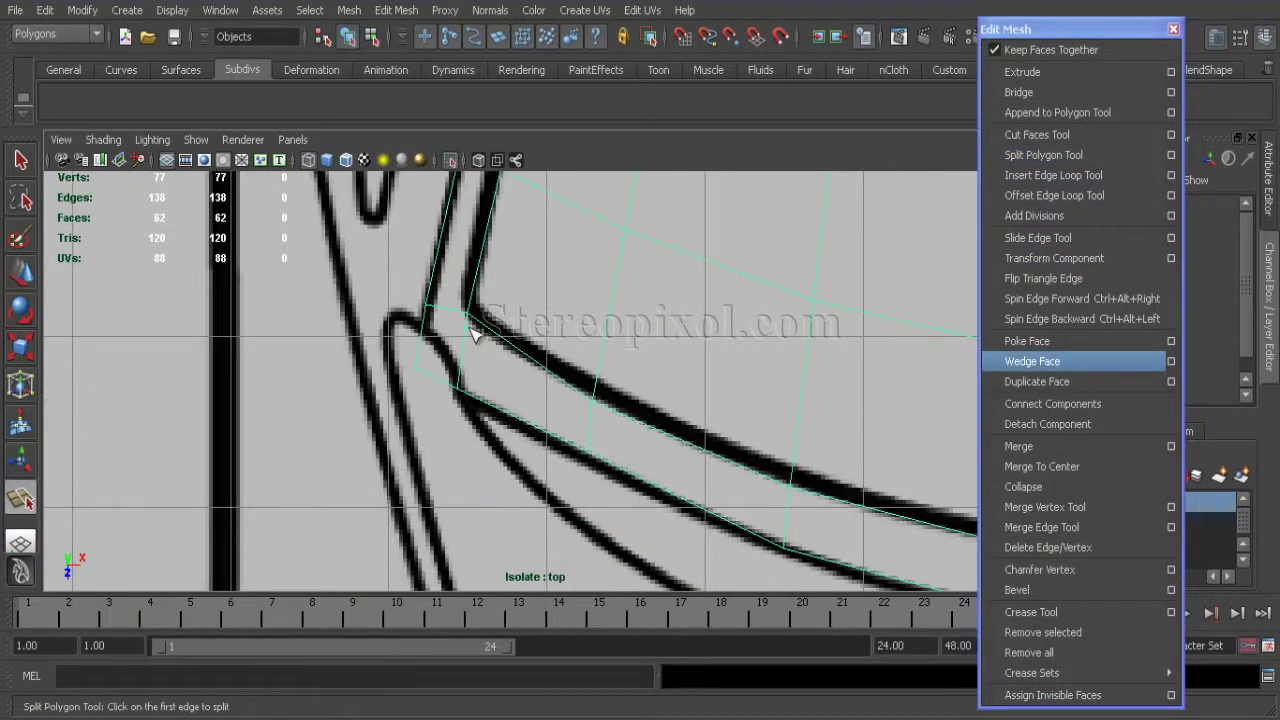
pyautogui.click(450, 388)
pyautogui.press('Return')
pyautogui.keyDown('alt'); pyautogui.moveTo(450, 388); pyautogui.dragTo(527, 338, button='middle'); pyautogui.keyUp('alt')
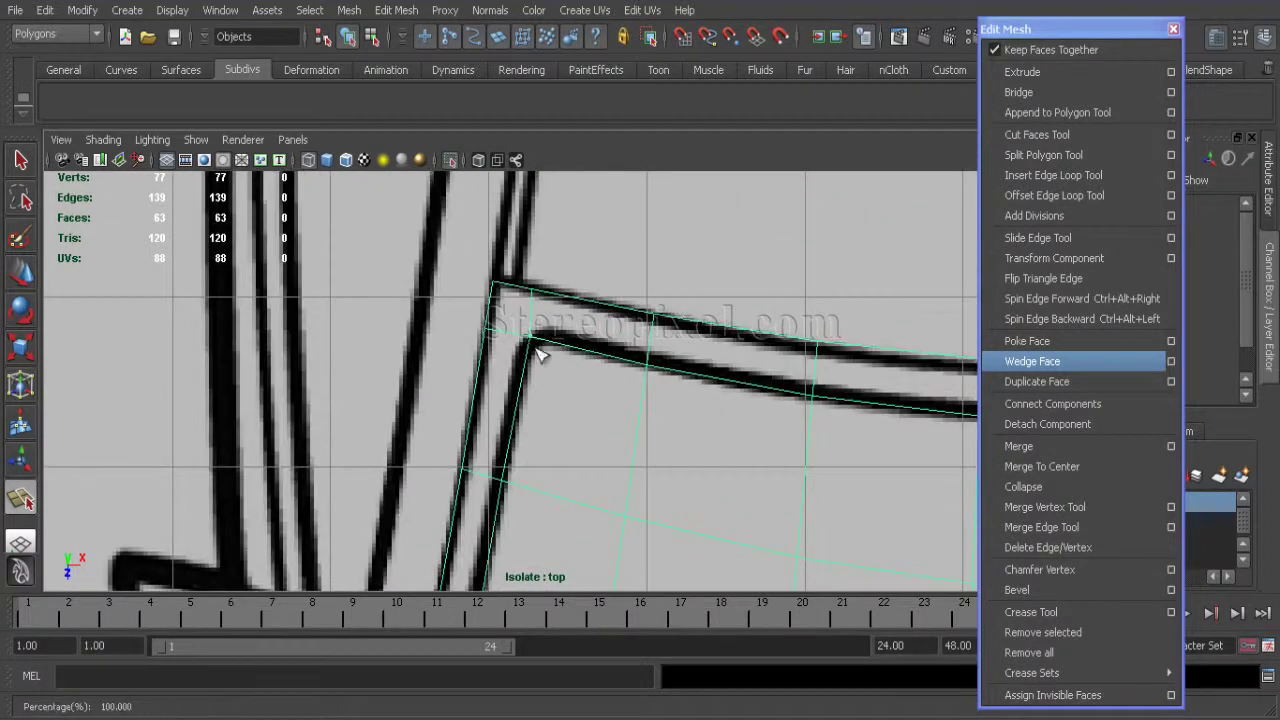
# Select the short edge at the strip's corner
pyautogui.moveTo(537, 336); pyautogui.dragTo(543, 262, button='right')
pyautogui.click(533, 336)
pyautogui.keyDown('alt'); pyautogui.moveTo(533, 336); pyautogui.dragTo(680, 340, button='middle'); pyautogui.keyUp('alt')
# Delete the chosen corner edge and a stray edge at another corner
pyautogui.moveTo(652, 515)
pyautogui.keyDown('alt'); pyautogui.mouseDown(button='middle')
pyautogui.moveTo(668, 515)
pyautogui.moveTo(623, 355)
pyautogui.mouseUp(button='middle'); pyautogui.keyUp('alt')
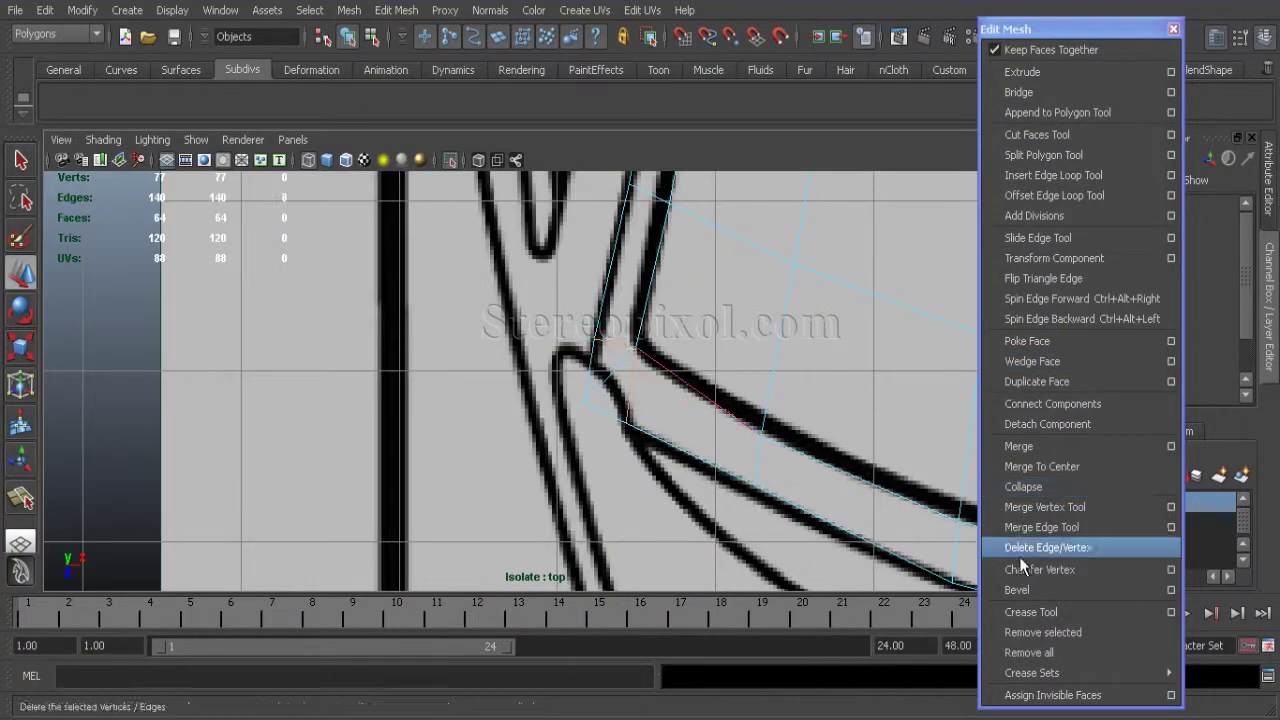
pyautogui.press('Delete')
pyautogui.scroll(1, 643, 332)
pyautogui.scroll(2, 631, 563)
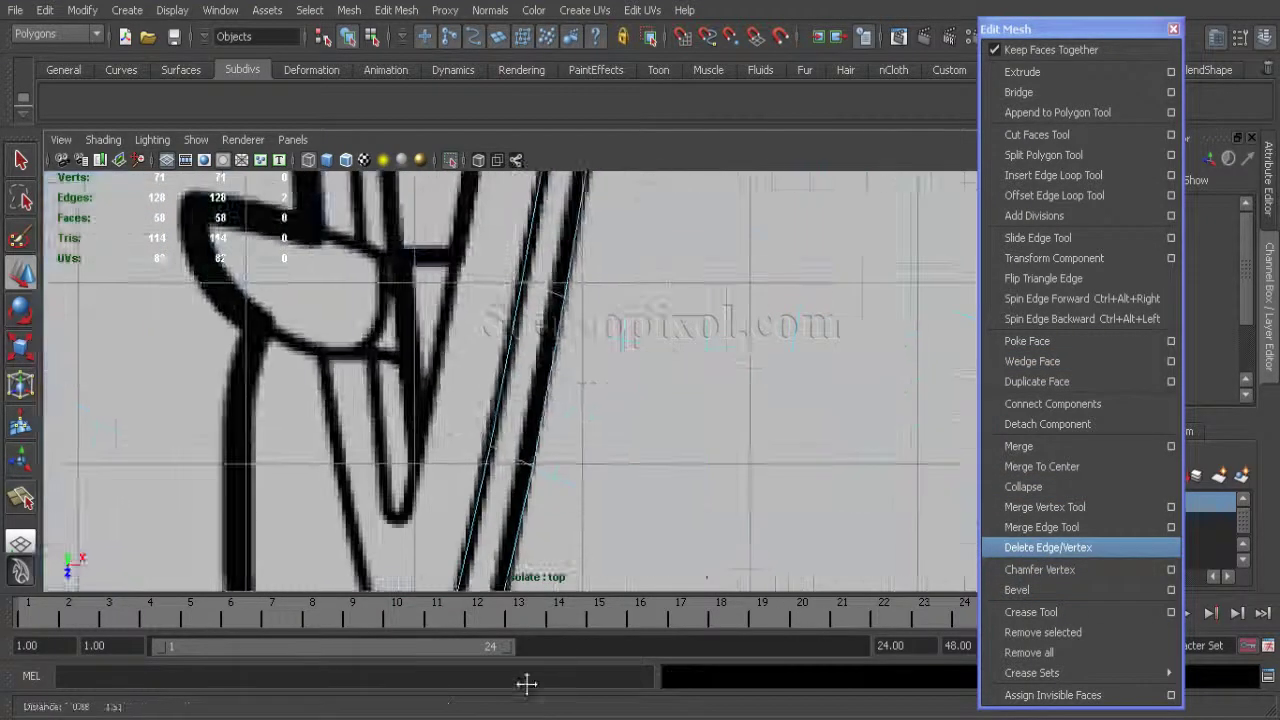
pyautogui.scroll(-5, 697, 440)
pyautogui.scroll(4, 394, 457)
pyautogui.keyDown('alt'); pyautogui.moveTo(394, 457); pyautogui.dragTo(551, 349, button='middle'); pyautogui.keyUp('alt')
pyautogui.scroll(2, 551, 349)
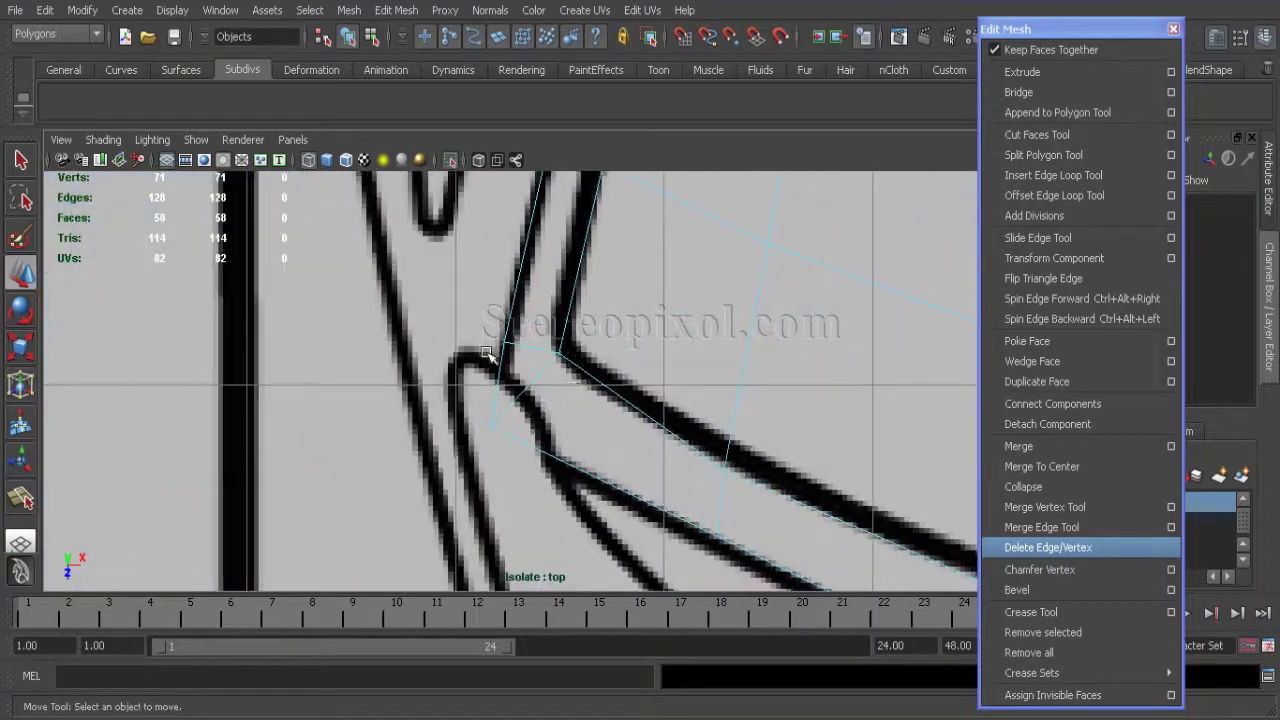
pyautogui.click(524, 420)
pyautogui.click(1040, 548)
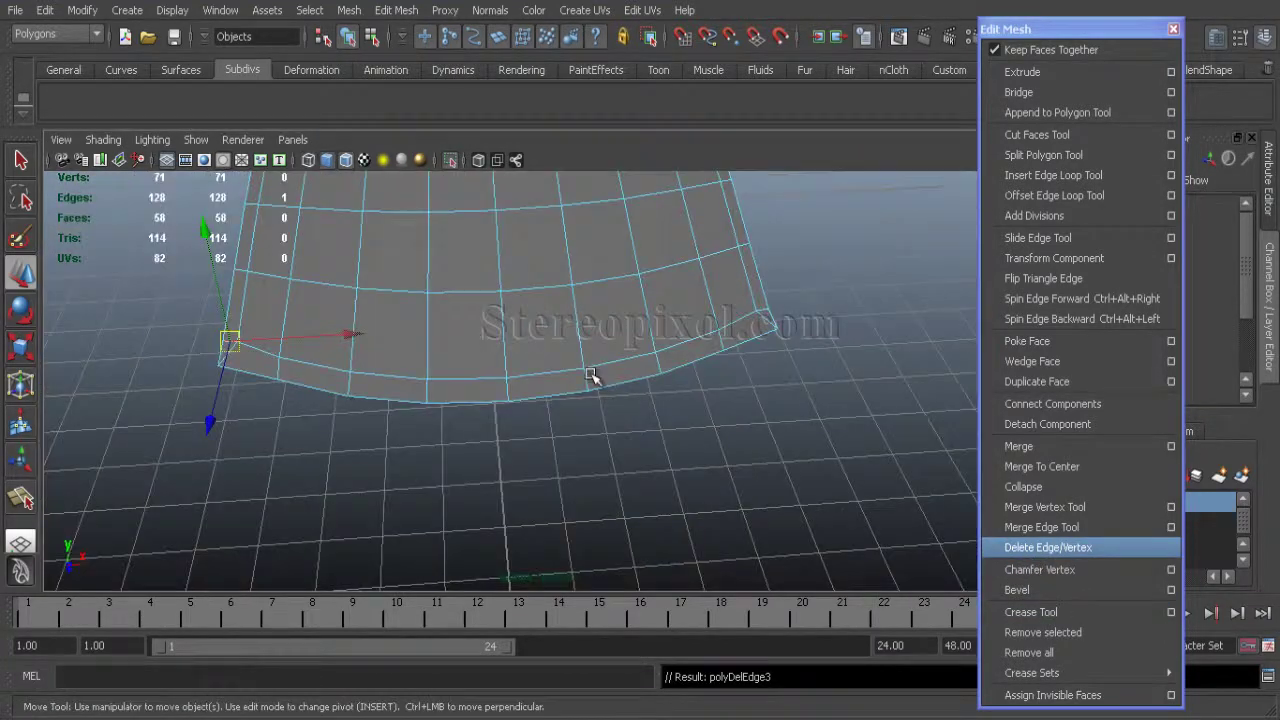
# Zoom onto the rounded corner and remove its extra edge with smooth preview off
pyautogui.scroll(3, 594, 440)
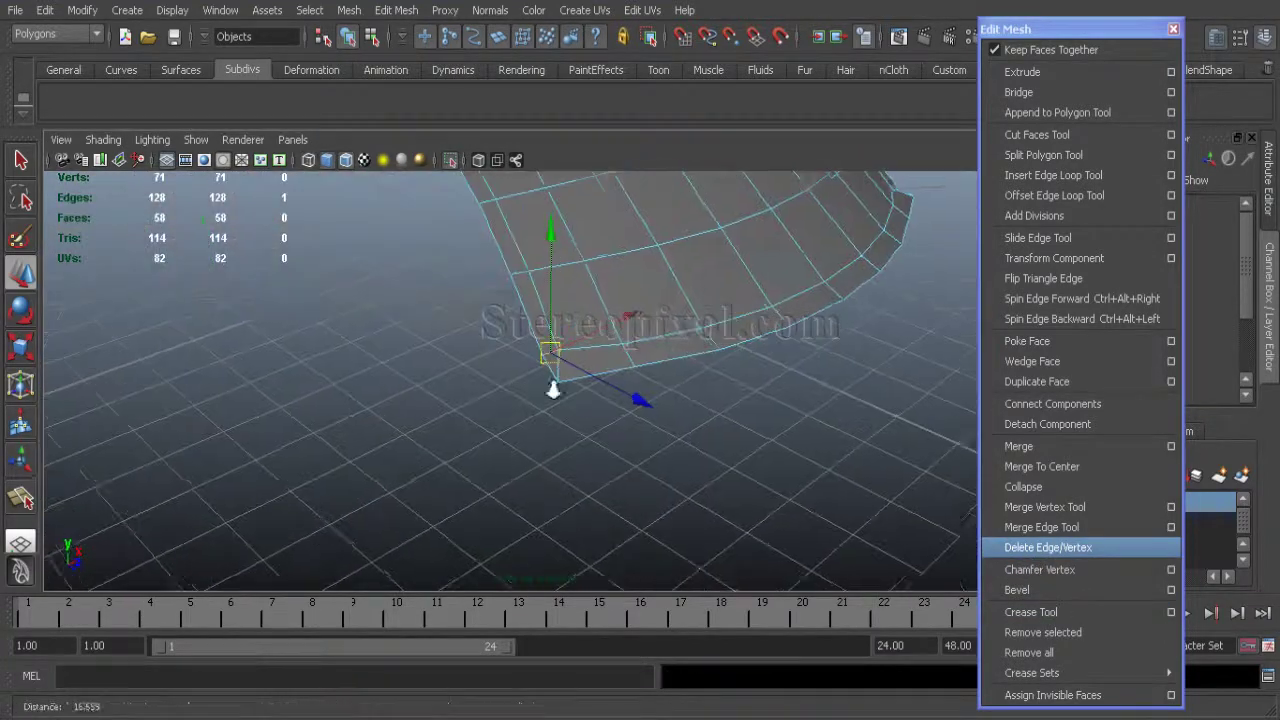
pyautogui.keyDown('alt'); pyautogui.moveTo(531, 400); pyautogui.dragTo(629, 480); pyautogui.keyUp('alt')
pyautogui.scroll(2, 551, 430)
pyautogui.click(551, 430)
pyautogui.press('1')
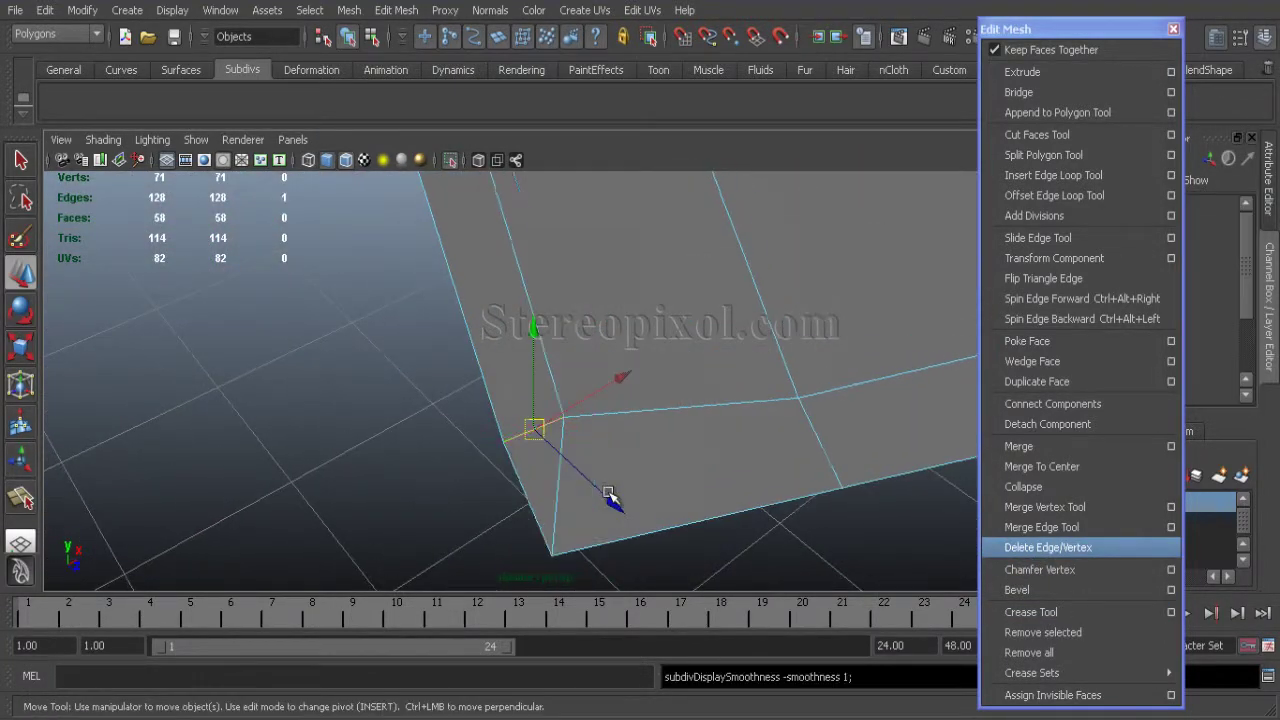
pyautogui.press('Delete')
pyautogui.scroll(2, 531, 445)
# Weld the doubled border vertex at the rounded corner into its neighbour with Merge Vertex Tool
pyautogui.rightClick(491, 391)
pyautogui.keyDown('alt'); pyautogui.moveTo(604, 471); pyautogui.dragTo(560, 480); pyautogui.keyUp('alt')
pyautogui.click(441, 497)
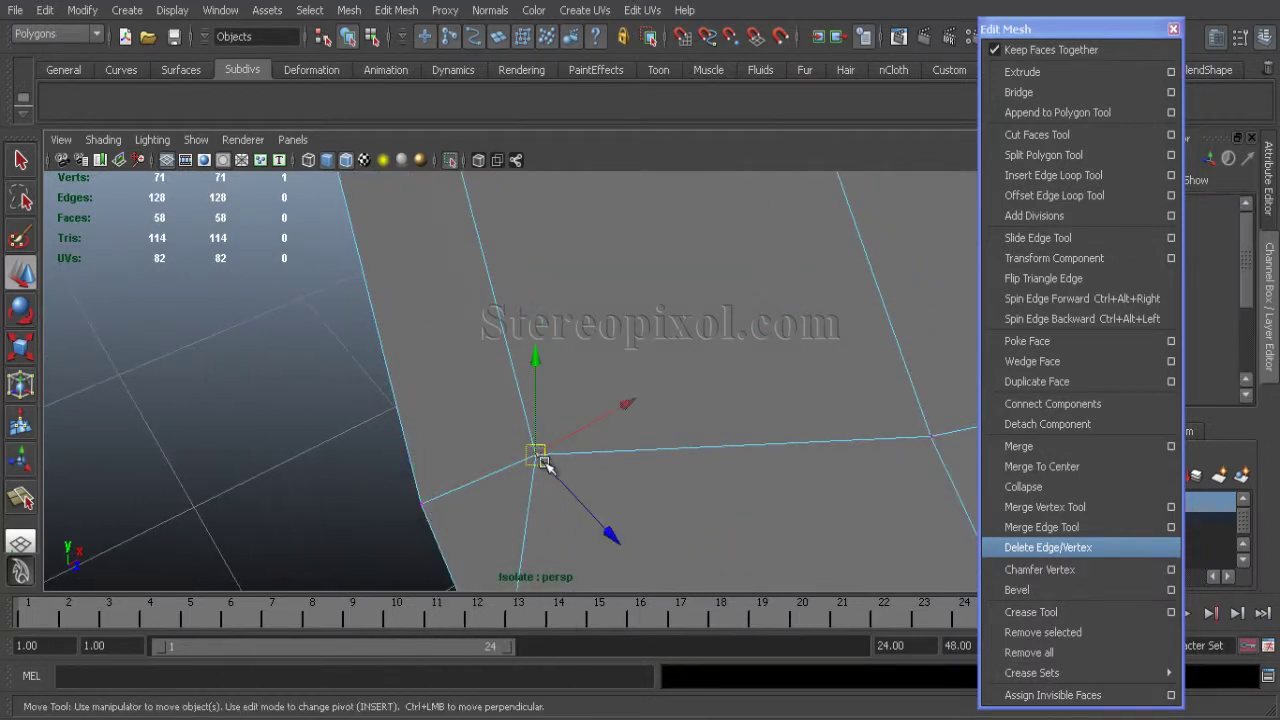
pyautogui.scroll(-3, 574, 443)
pyautogui.rightClick(443, 382)
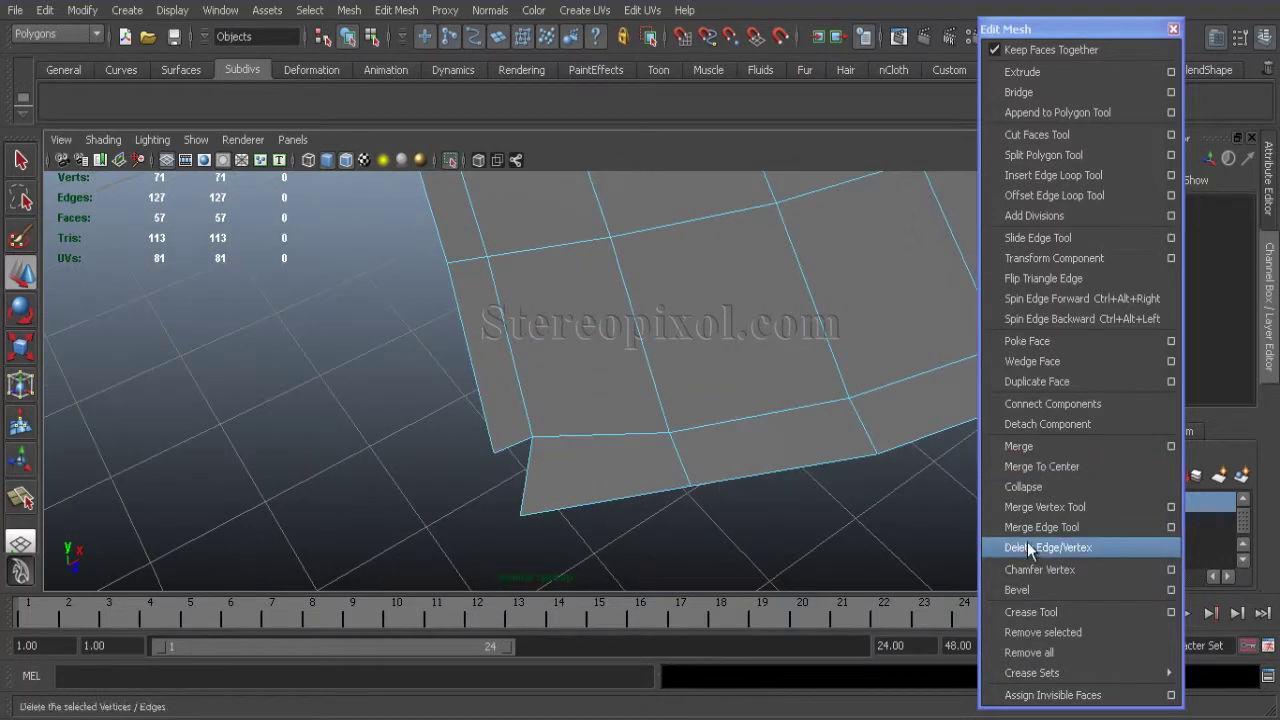
pyautogui.click(1010, 507)
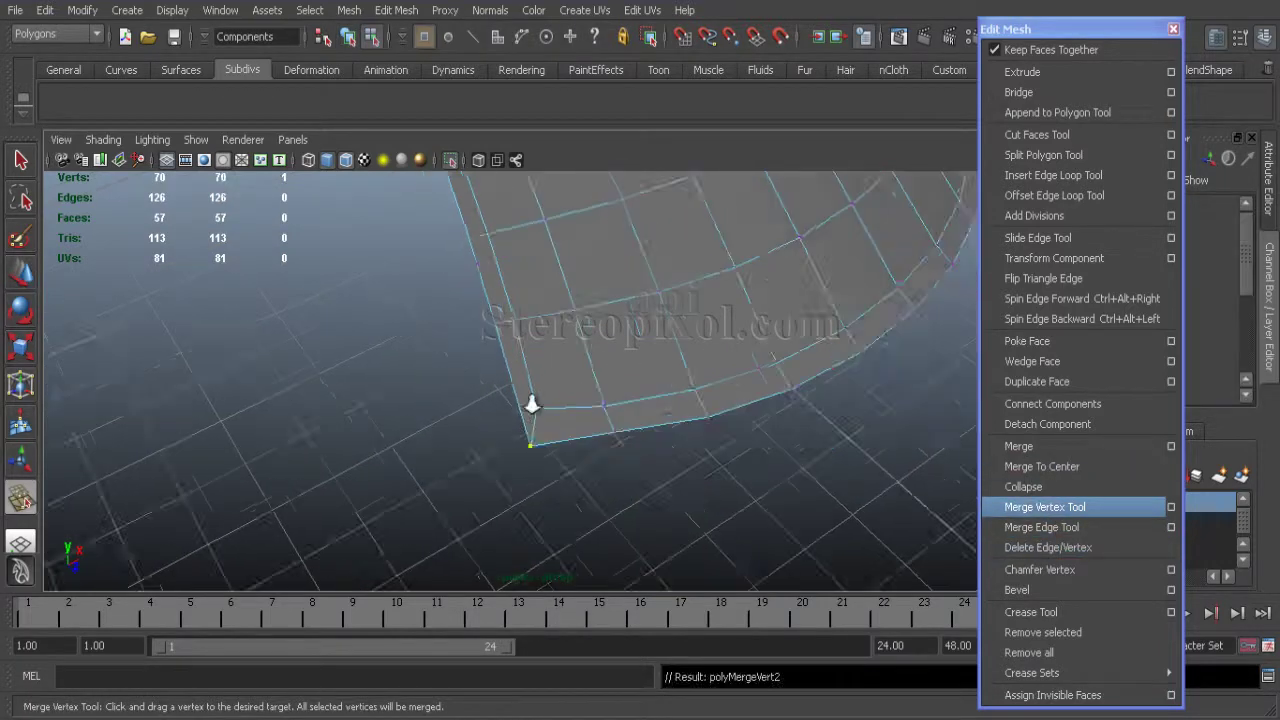
pyautogui.keyDown('alt'); pyautogui.moveTo(560, 480); pyautogui.dragTo(648, 528); pyautogui.keyUp('alt')
pyautogui.press('1')
pyautogui.keyDown('alt'); pyautogui.moveTo(648, 528); pyautogui.dragTo(885, 541, button='right'); pyautogui.keyUp('alt')
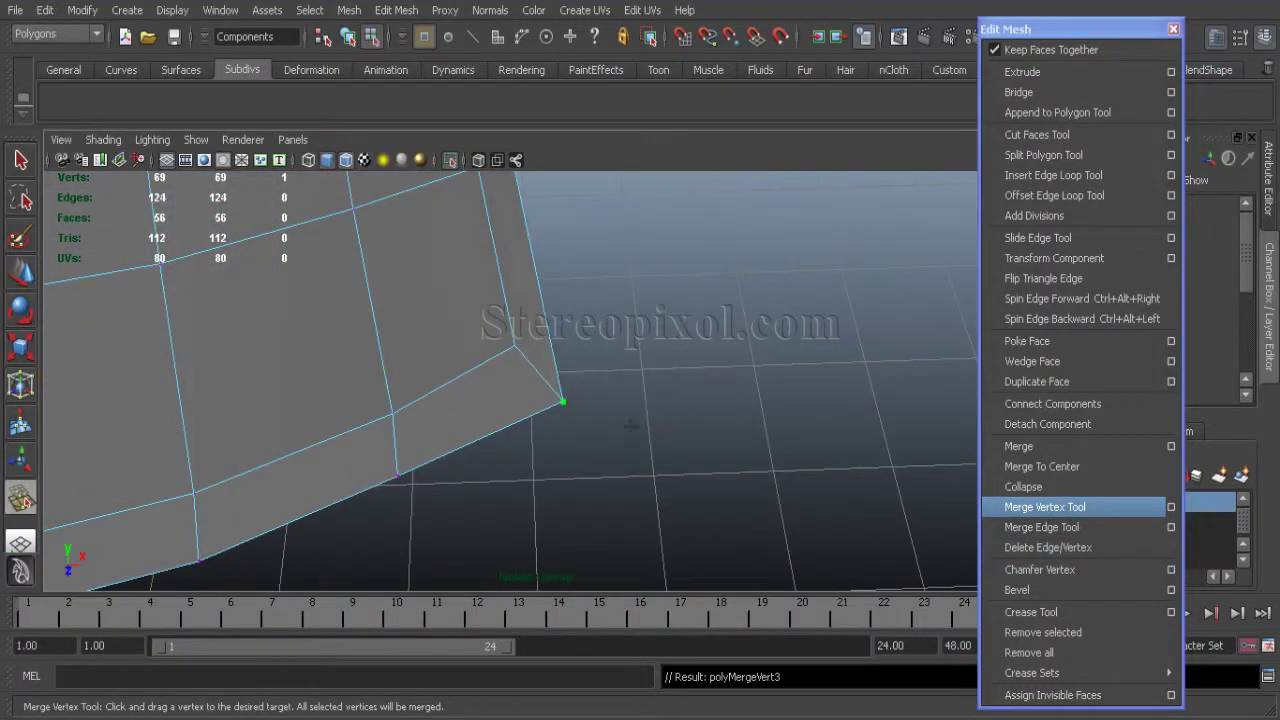
# Select the whole strip in Object Mode and apply Soften Edge to its normals
pyautogui.press('w')
pyautogui.keyDown('alt'); pyautogui.moveTo(620, 470); pyautogui.dragTo(534, 414); pyautogui.keyUp('alt')
pyautogui.keyDown('alt'); pyautogui.moveTo(534, 414); pyautogui.dragTo(423, 449, button='right'); pyautogui.keyUp('alt')
pyautogui.moveTo(394, 380); pyautogui.dragTo(507, 345, button='right')
pyautogui.click(490, 10)
pyautogui.click(500, 190)
pyautogui.moveTo(500, 300)
pyautogui.keyDown('alt'); pyautogui.mouseDown()
pyautogui.moveTo(400, 420)
pyautogui.moveTo(515, 420)
pyautogui.moveTo(505, 360)
pyautogui.moveTo(406, 320)
pyautogui.mouseUp(); pyautogui.keyUp('alt')
# Reframe the strip from above and switch to edge selection for its border
pyautogui.press('f')
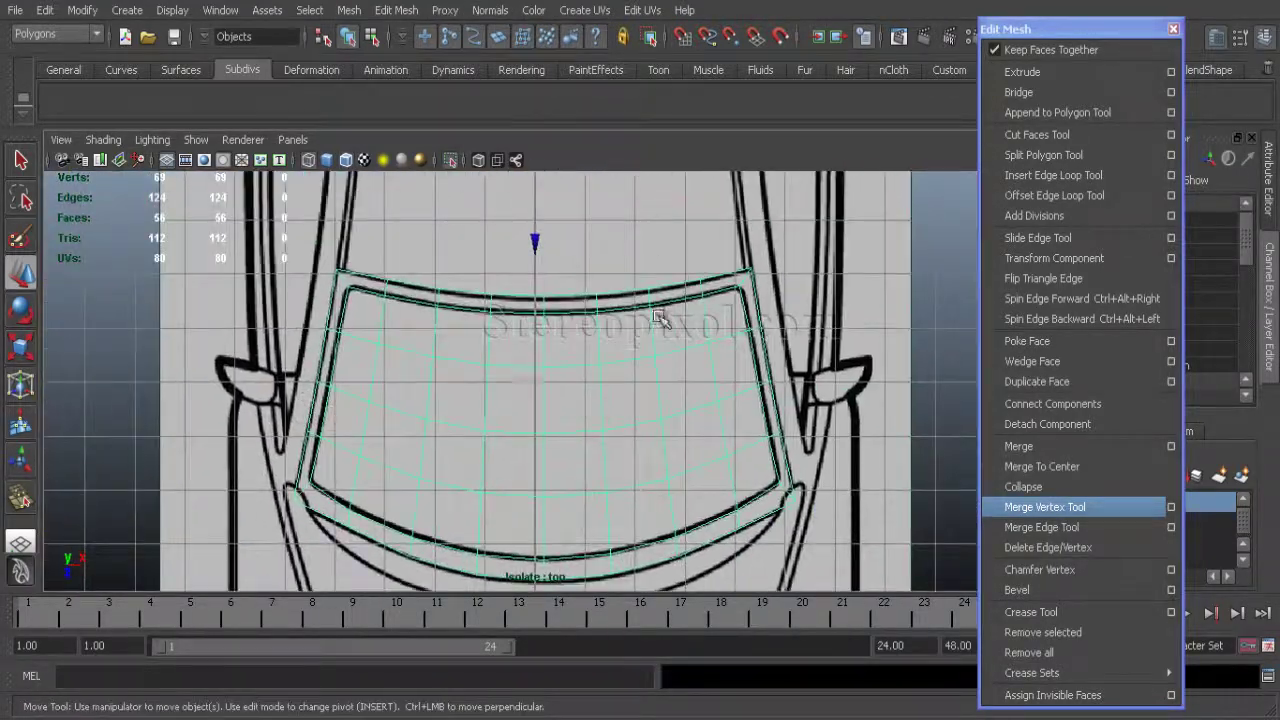
pyautogui.moveTo(660, 318); pyautogui.dragTo(500, 330)
pyautogui.moveTo(529, 357); pyautogui.dragTo(457, 360, button='right')
pyautogui.keyDown('alt'); pyautogui.moveTo(586, 320); pyautogui.dragTo(148, 330); pyautogui.keyUp('alt')
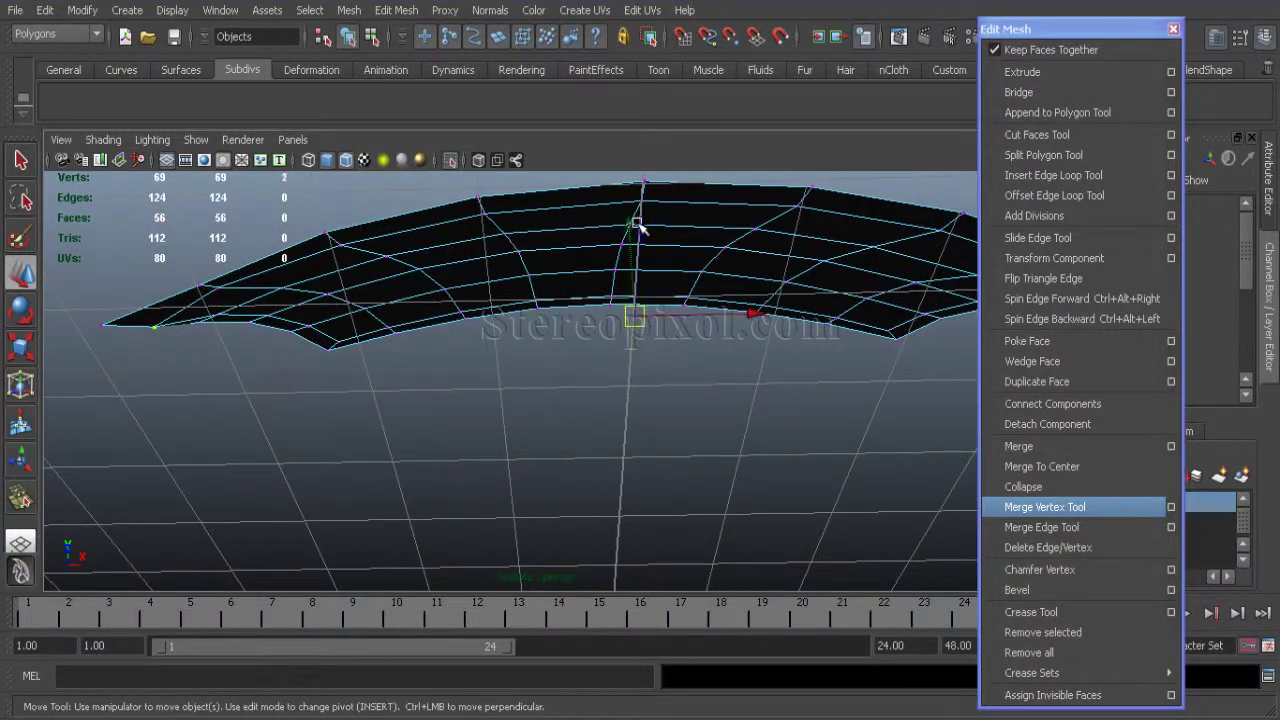
pyautogui.keyDown('alt'); pyautogui.moveTo(641, 227); pyautogui.dragTo(473, 427); pyautogui.keyUp('alt')
pyautogui.keyDown('alt'); pyautogui.moveTo(403, 522); pyautogui.dragTo(383, 548); pyautogui.keyUp('alt')
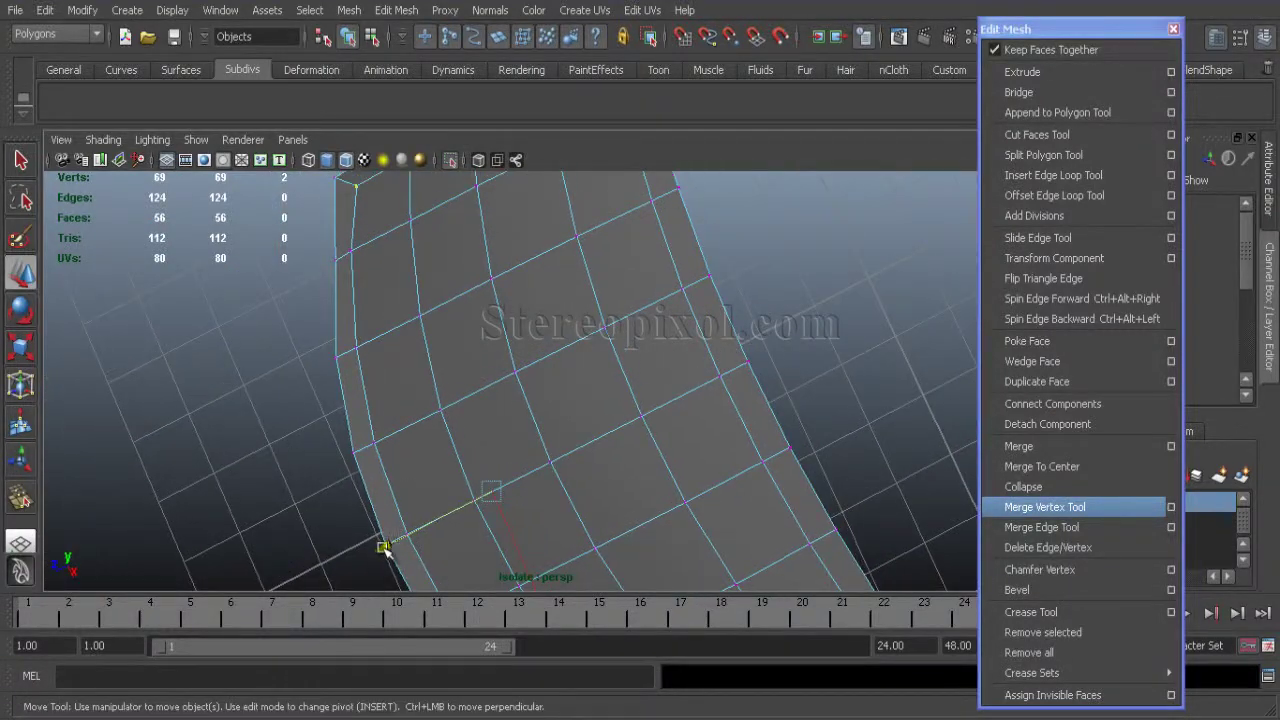
pyautogui.keyDown('alt'); pyautogui.moveTo(310, 483); pyautogui.dragTo(423, 437); pyautogui.keyUp('alt')
pyautogui.moveTo(423, 366); pyautogui.dragTo(423, 320, button='right')
# Extrude the strip's 24 border edges to form a thick rim
pyautogui.keyDown('alt'); pyautogui.moveTo(560, 430); pyautogui.dragTo(543, 480); pyautogui.keyUp('alt')
pyautogui.click(1022, 71)
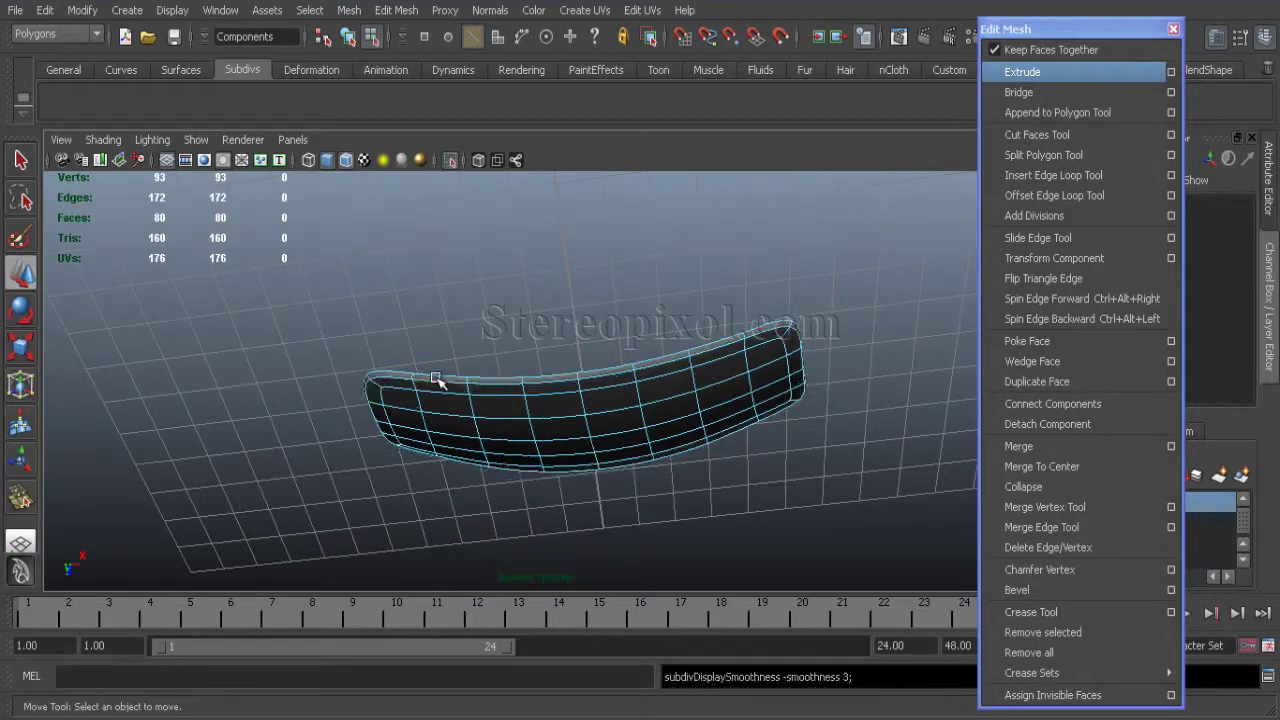
pyautogui.keyDown('alt'); pyautogui.moveTo(436, 378); pyautogui.dragTo(449, 334); pyautogui.keyUp('alt')
pyautogui.keyDown('alt'); pyautogui.moveTo(449, 334); pyautogui.dragTo(645, 395, button='right'); pyautogui.keyUp('alt')
pyautogui.keyDown('alt'); pyautogui.moveTo(617, 414); pyautogui.dragTo(535, 430); pyautogui.keyUp('alt')
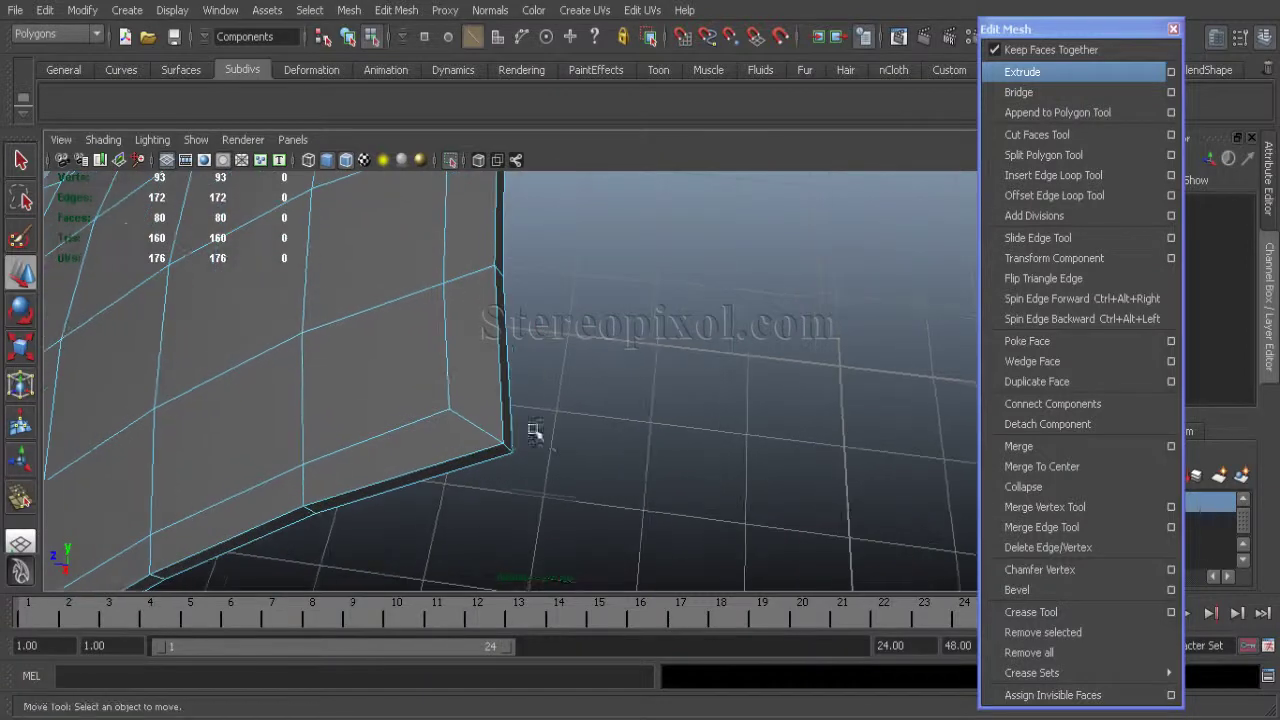
# Add an offset support edge loop along the rim and inspect the bevelled corners
pyautogui.click(1008, 197)
pyautogui.keyDown('alt'); pyautogui.moveTo(505, 450); pyautogui.dragTo(363, 286, button='middle'); pyautogui.keyUp('alt')
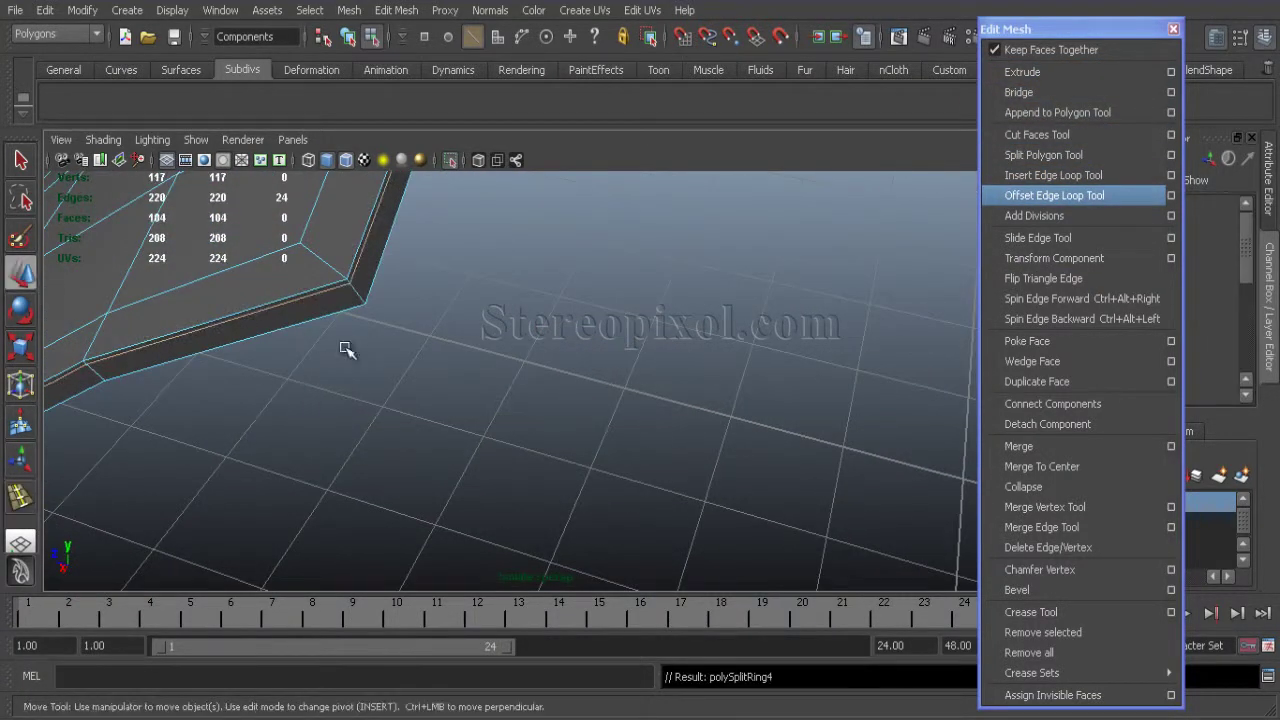
pyautogui.keyDown('alt'); pyautogui.moveTo(480, 392); pyautogui.dragTo(560, 420); pyautogui.keyUp('alt')
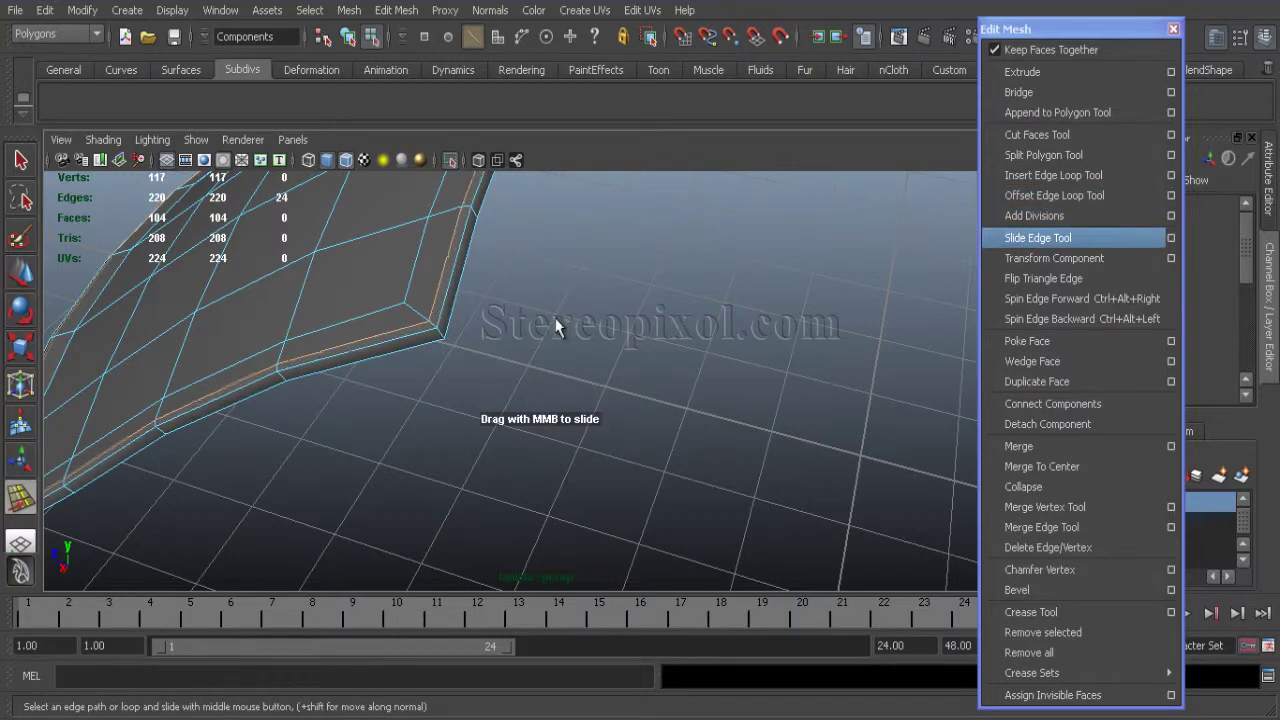
pyautogui.press('w')
pyautogui.keyDown('alt'); pyautogui.moveTo(485, 392); pyautogui.dragTo(754, 391); pyautogui.keyUp('alt')
pyautogui.keyDown('alt'); pyautogui.moveTo(754, 391); pyautogui.dragTo(750, 300, button='right'); pyautogui.keyUp('alt')
pyautogui.keyDown('alt'); pyautogui.moveTo(750, 300); pyautogui.dragTo(597, 287); pyautogui.keyUp('alt')
pyautogui.keyDown('alt'); pyautogui.moveTo(597, 287); pyautogui.dragTo(545, 441, button='right'); pyautogui.keyUp('alt')
pyautogui.keyDown('alt'); pyautogui.moveTo(617, 346); pyautogui.dragTo(615, 396); pyautogui.keyUp('alt')
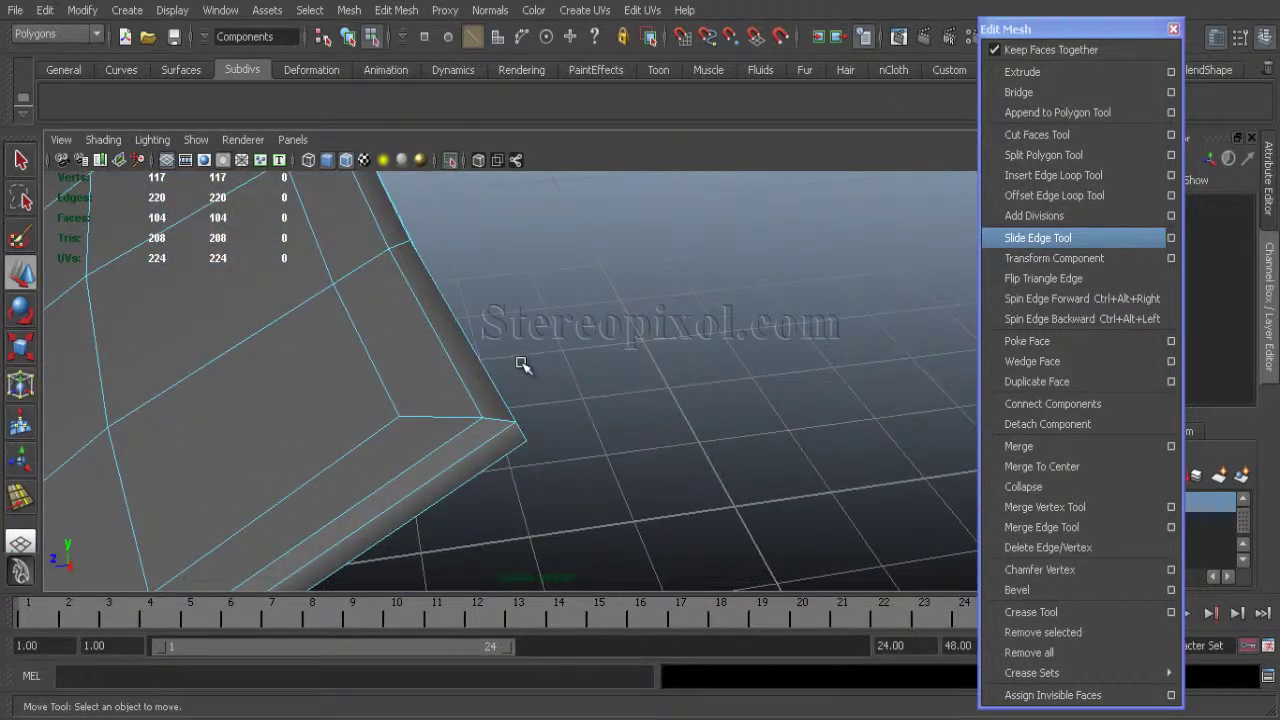
pyautogui.keyDown('alt'); pyautogui.moveTo(525, 365); pyautogui.dragTo(785, 370); pyautogui.keyUp('alt')
# Cut new split edges across the rim's bevelled corner with the Split Polygon Tool
pyautogui.click(1036, 157)
pyautogui.keyDown('alt'); pyautogui.moveTo(669, 434); pyautogui.dragTo(505, 390); pyautogui.keyUp('alt')
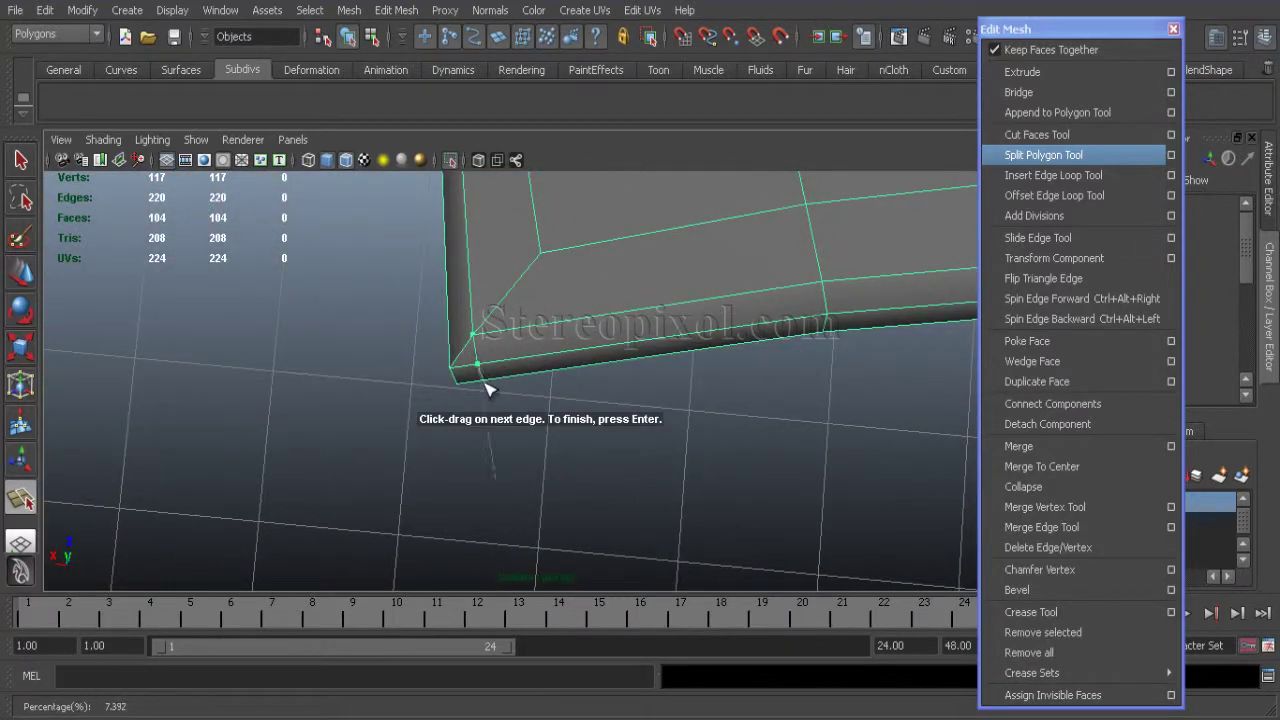
pyautogui.keyDown('alt'); pyautogui.moveTo(741, 392); pyautogui.dragTo(479, 397); pyautogui.keyUp('alt')
pyautogui.keyDown('alt'); pyautogui.moveTo(678, 390); pyautogui.dragTo(540, 337); pyautogui.keyUp('alt')
pyautogui.press('Return')
pyautogui.press('Return')
pyautogui.moveTo(530, 392)
pyautogui.keyDown('alt'); pyautogui.mouseDown()
pyautogui.moveTo(366, 423)
pyautogui.moveTo(476, 432)
pyautogui.moveTo(457, 354)
pyautogui.moveTo(480, 480)
pyautogui.moveTo(737, 429)
pyautogui.moveTo(451, 394)
pyautogui.moveTo(280, 449)
pyautogui.moveTo(386, 351)
pyautogui.moveTo(421, 476)
pyautogui.moveTo(623, 406)
pyautogui.moveTo(620, 477)
pyautogui.moveTo(547, 402)
pyautogui.mouseUp(); pyautogui.keyUp('alt')
pyautogui.press('Return')
pyautogui.press('Return')
pyautogui.press('Return')
pyautogui.click(386, 351)
# Slide the corner edges along the surface and delete the first unwanted edges
pyautogui.click(1037, 237)
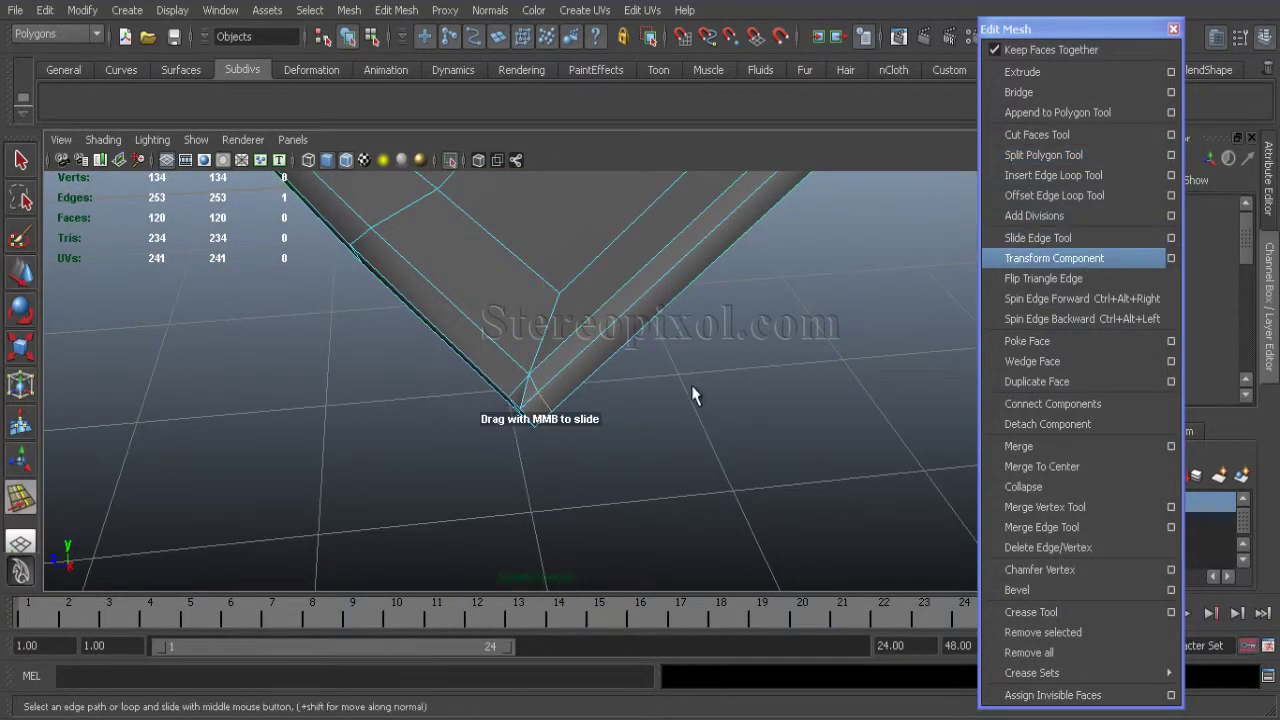
pyautogui.keyDown('alt'); pyautogui.moveTo(600, 402); pyautogui.dragTo(468, 470); pyautogui.keyUp('alt')
pyautogui.press('Delete')
pyautogui.press('w')
pyautogui.click(468, 470)
pyautogui.press('Delete')
# Delete the remaining stray corner edges and select the finished strip as an object
pyautogui.keyDown('alt'); pyautogui.moveTo(134, 374); pyautogui.dragTo(623, 471); pyautogui.keyUp('alt')
pyautogui.click(677, 251)
pyautogui.press('Delete')
pyautogui.keyDown('alt'); pyautogui.moveTo(680, 426); pyautogui.dragTo(607, 14, button='middle'); pyautogui.keyUp('alt')
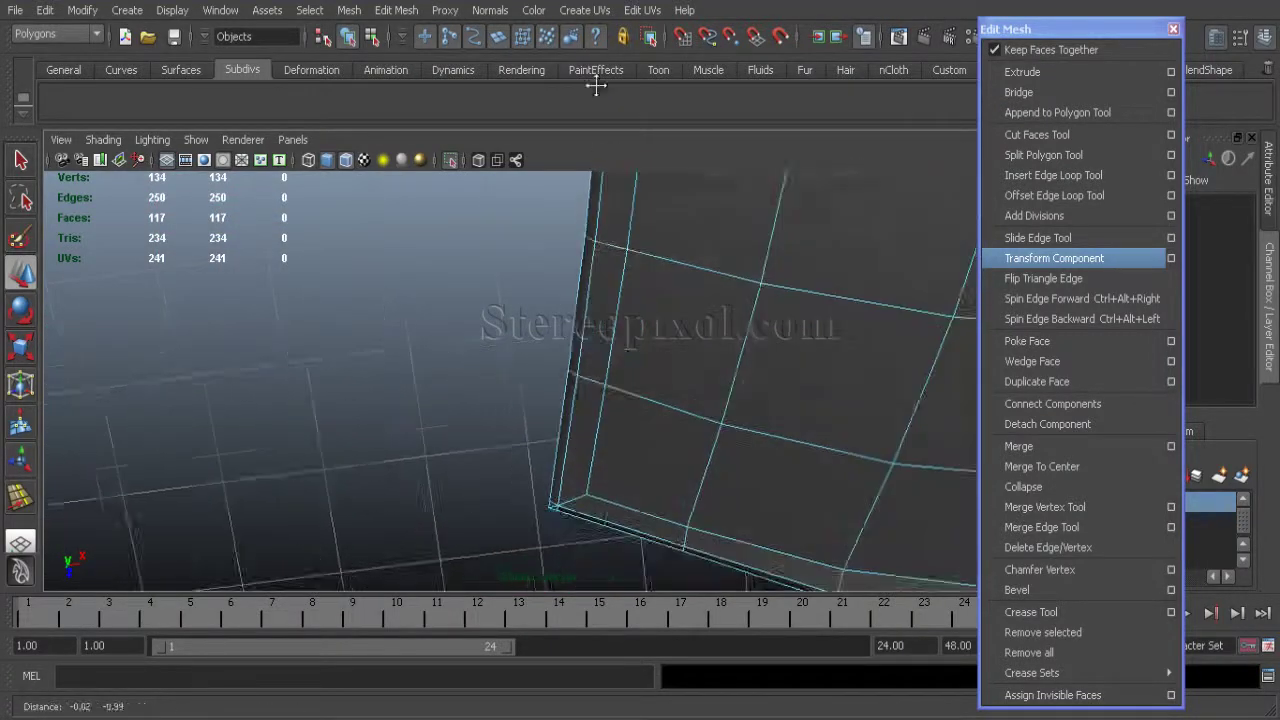
pyautogui.click(632, 500)
pyautogui.press('Delete')
pyautogui.keyDown('alt'); pyautogui.moveTo(534, 471); pyautogui.dragTo(357, 337, button='right'); pyautogui.keyUp('alt')
pyautogui.press('F8')
pyautogui.keyDown('alt'); pyautogui.moveTo(443, 380); pyautogui.dragTo(346, 257); pyautogui.keyUp('alt')
# Show the full car body again and save the scene as an .mb file
pyautogui.click(196, 140)
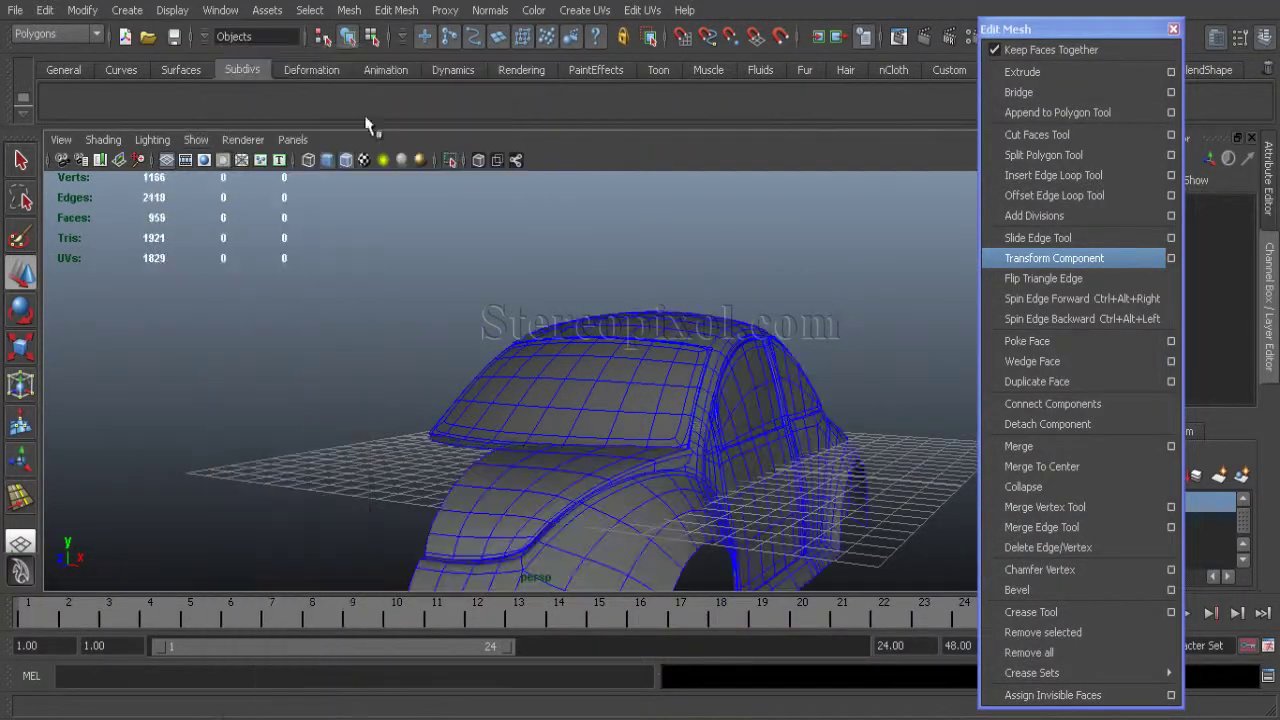
pyautogui.keyDown('alt'); pyautogui.moveTo(385, 208); pyautogui.dragTo(680, 390); pyautogui.keyUp('alt')
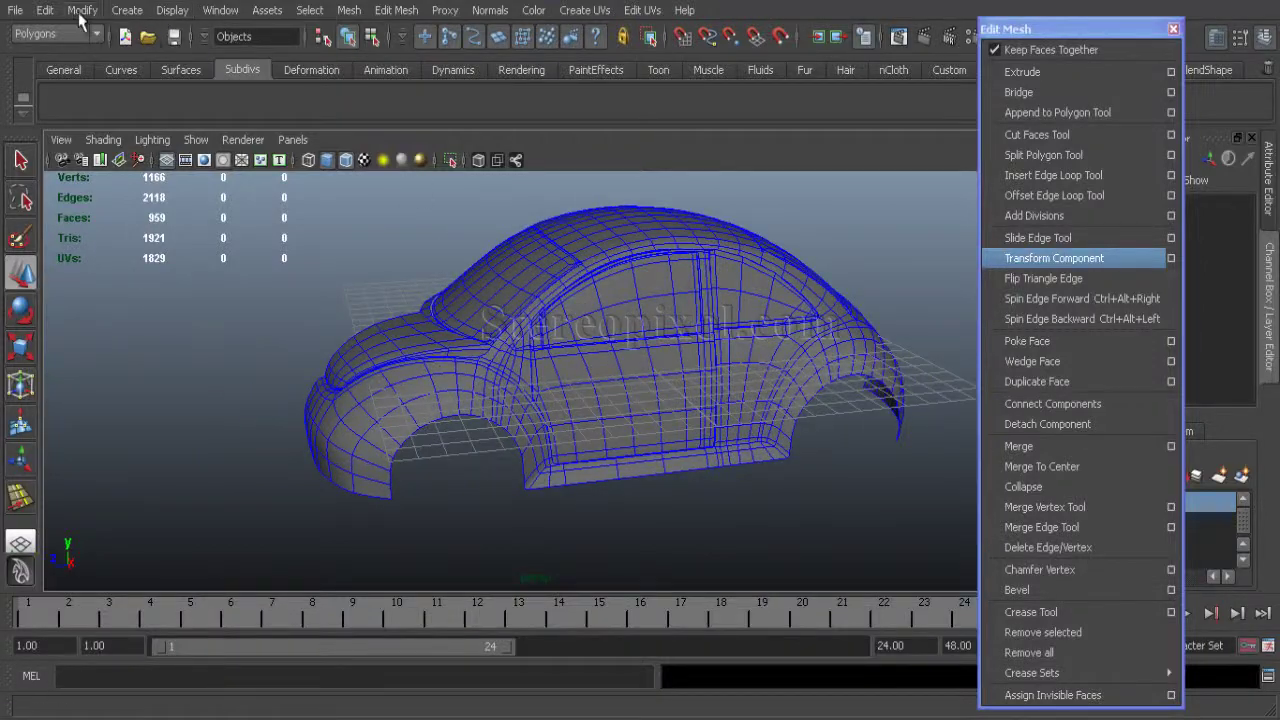
pyautogui.click(45, 12)
pyautogui.click(257, 120)
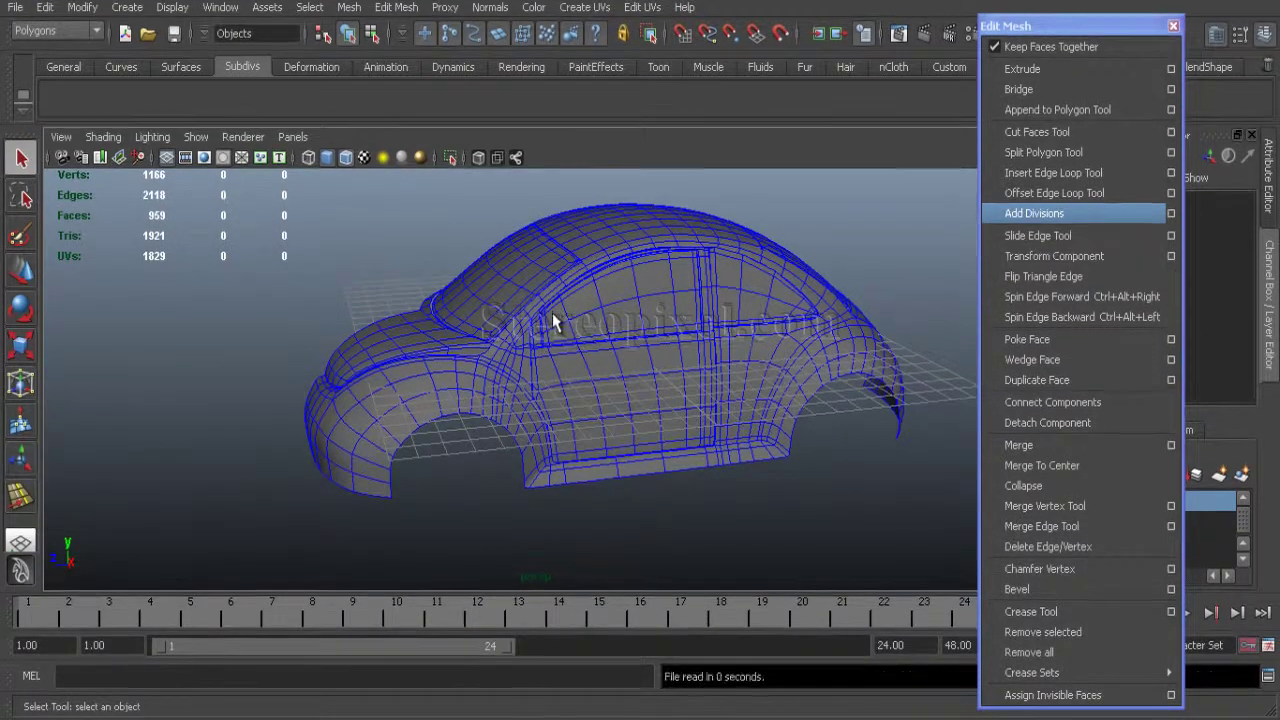
# Zoom to the front wheel and box-select the body vertices near the wheel arch
pyautogui.keyDown('alt'); pyautogui.moveTo(563, 320); pyautogui.dragTo(680, 471, button='right'); pyautogui.keyUp('alt')
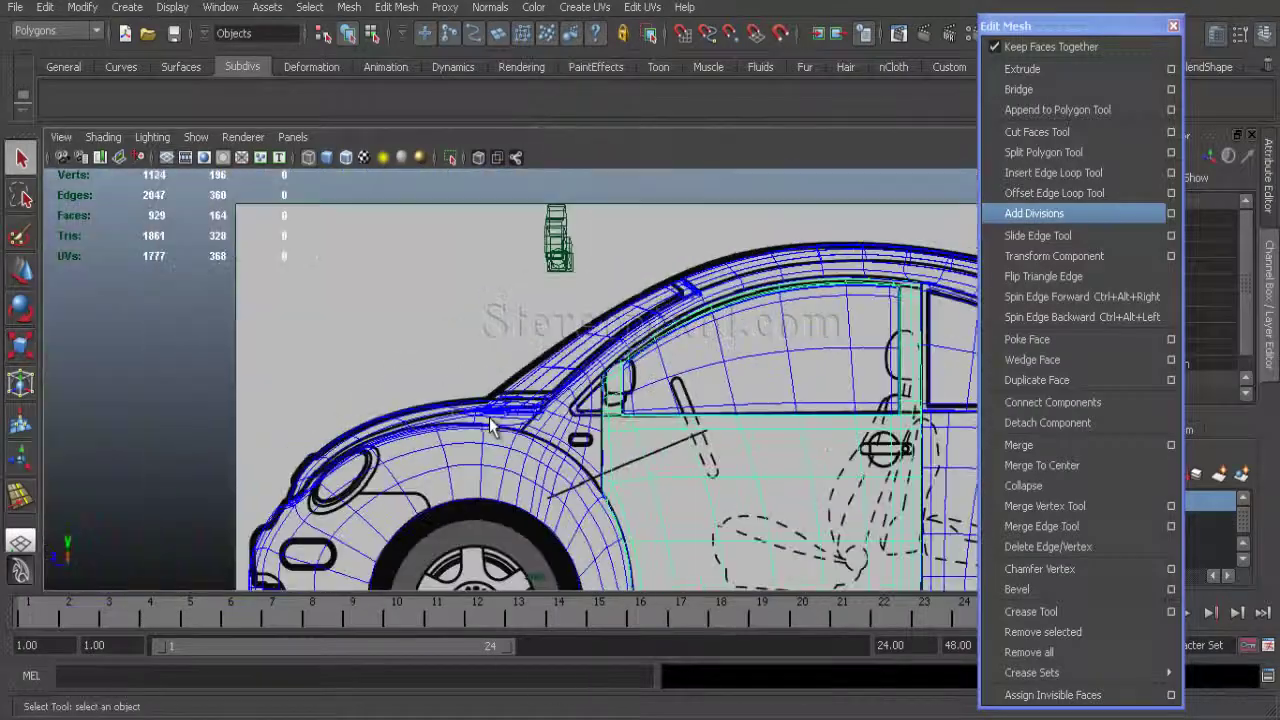
pyautogui.keyDown('alt'); pyautogui.moveTo(490, 425); pyautogui.dragTo(614, 366, button='middle'); pyautogui.keyUp('alt')
pyautogui.keyDown('alt'); pyautogui.moveTo(614, 366); pyautogui.dragTo(572, 492, button='right'); pyautogui.keyUp('alt')
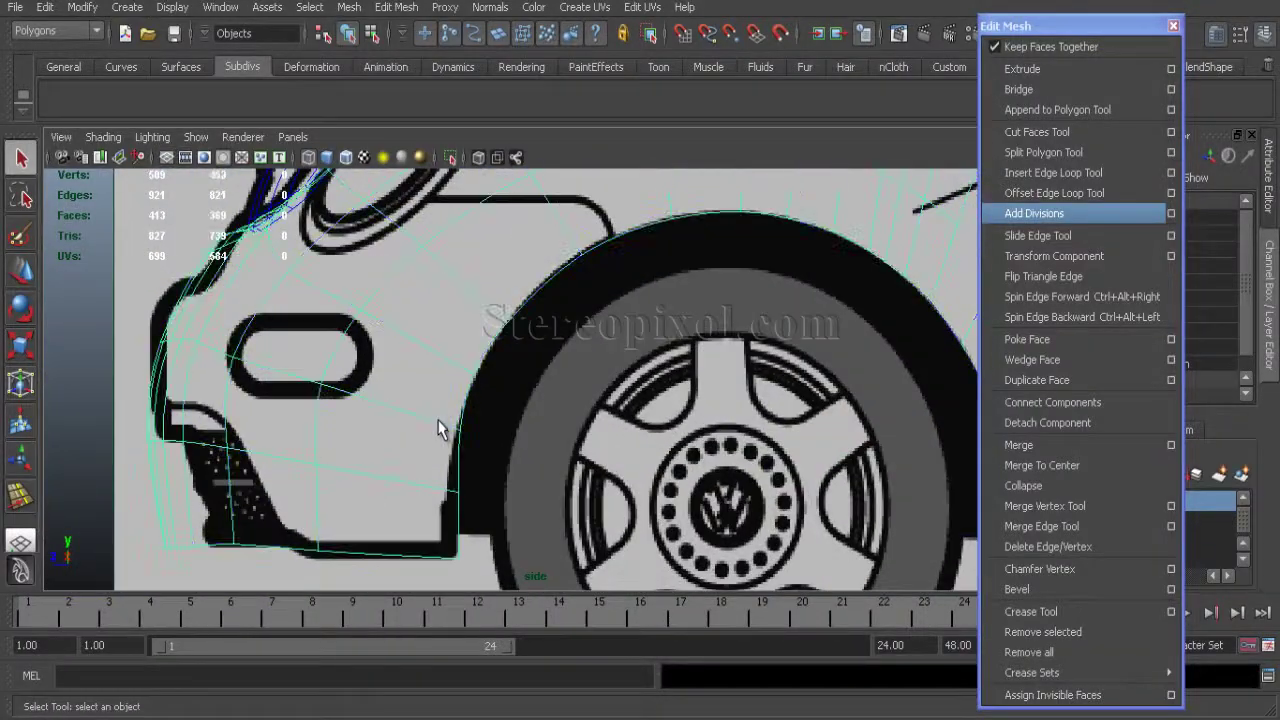
pyautogui.keyDown('alt'); pyautogui.moveTo(407, 424); pyautogui.dragTo(441, 349, button='right'); pyautogui.keyUp('alt')
pyautogui.press('F9')
pyautogui.moveTo(441, 349); pyautogui.dragTo(482, 405)
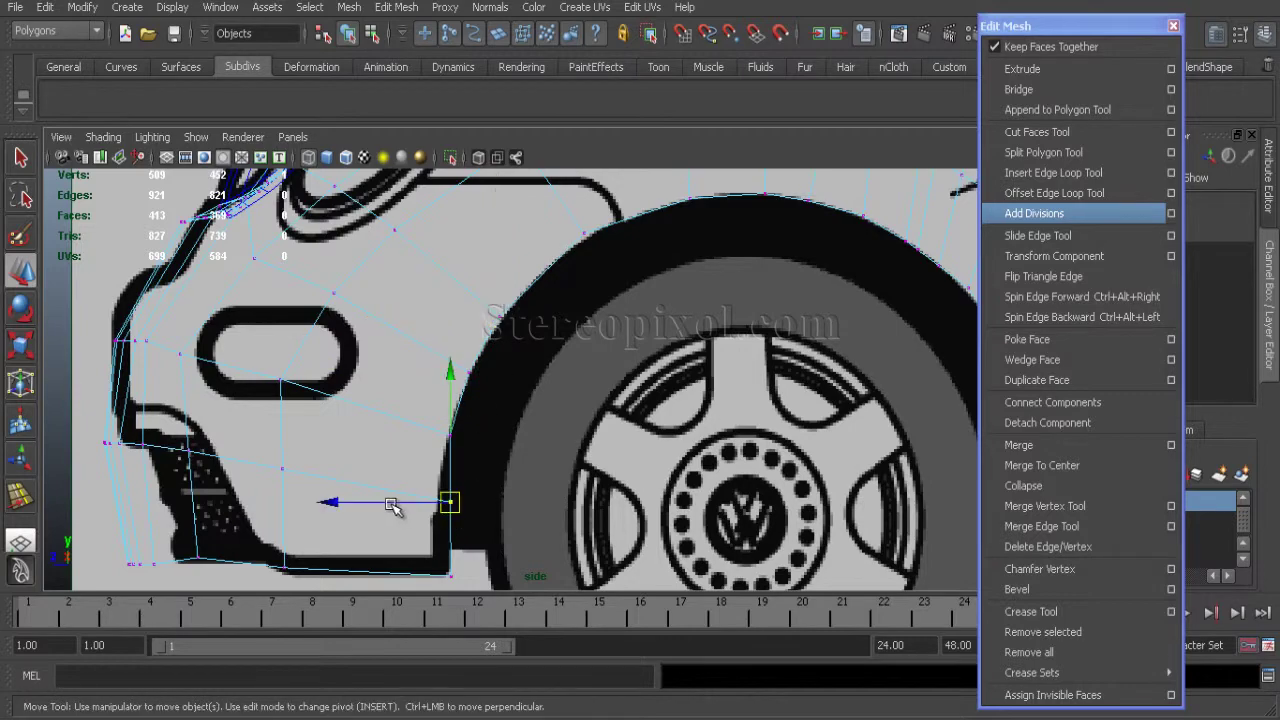
# Adjust the bumper and wheel-arch vertices to follow the side-view blueprint outline
pyautogui.keyDown('alt'); pyautogui.moveTo(393, 505); pyautogui.dragTo(396, 449, button='middle'); pyautogui.keyUp('alt')
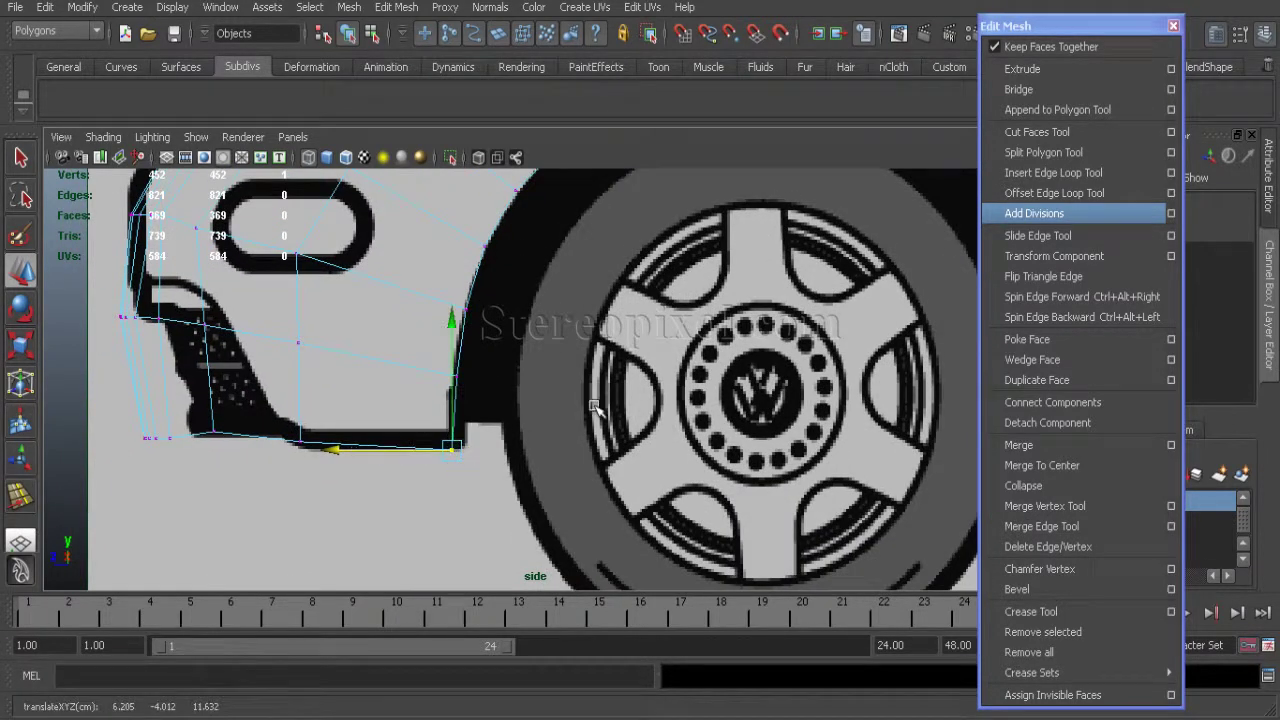
pyautogui.keyDown('alt'); pyautogui.moveTo(594, 405); pyautogui.dragTo(400, 418, button='right'); pyautogui.keyUp('alt')
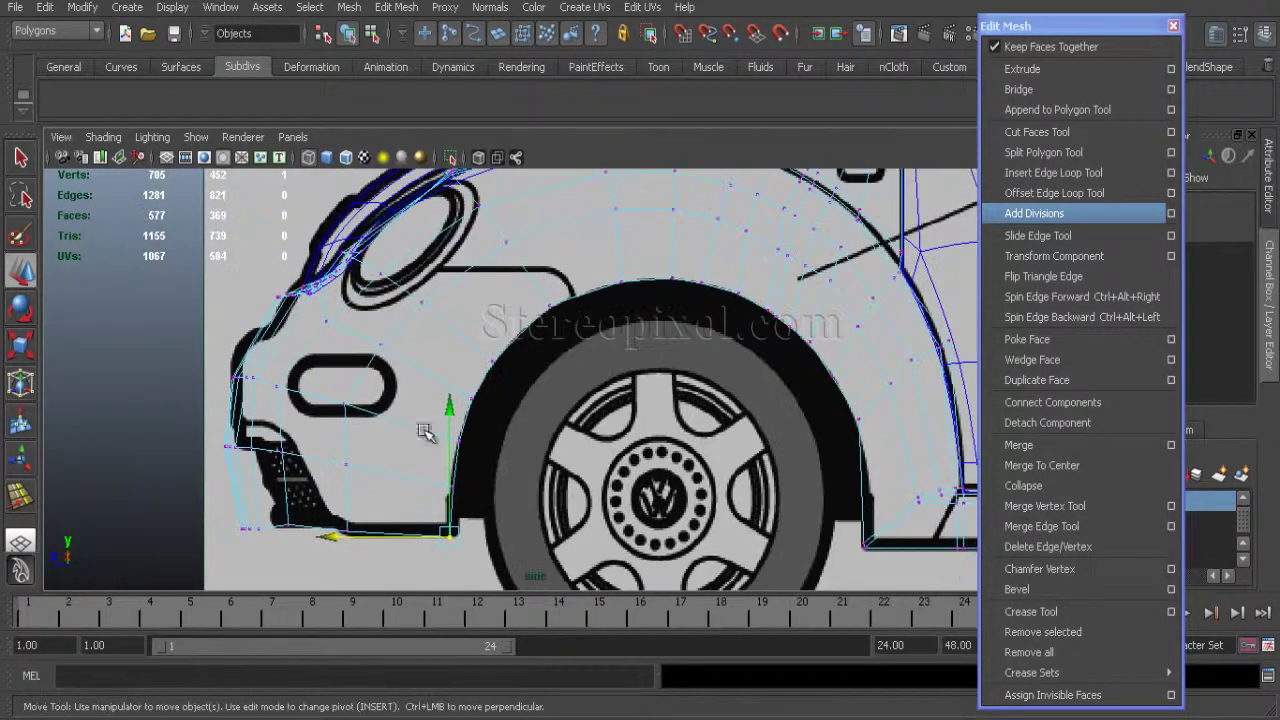
pyautogui.scroll(3, 232, 418)
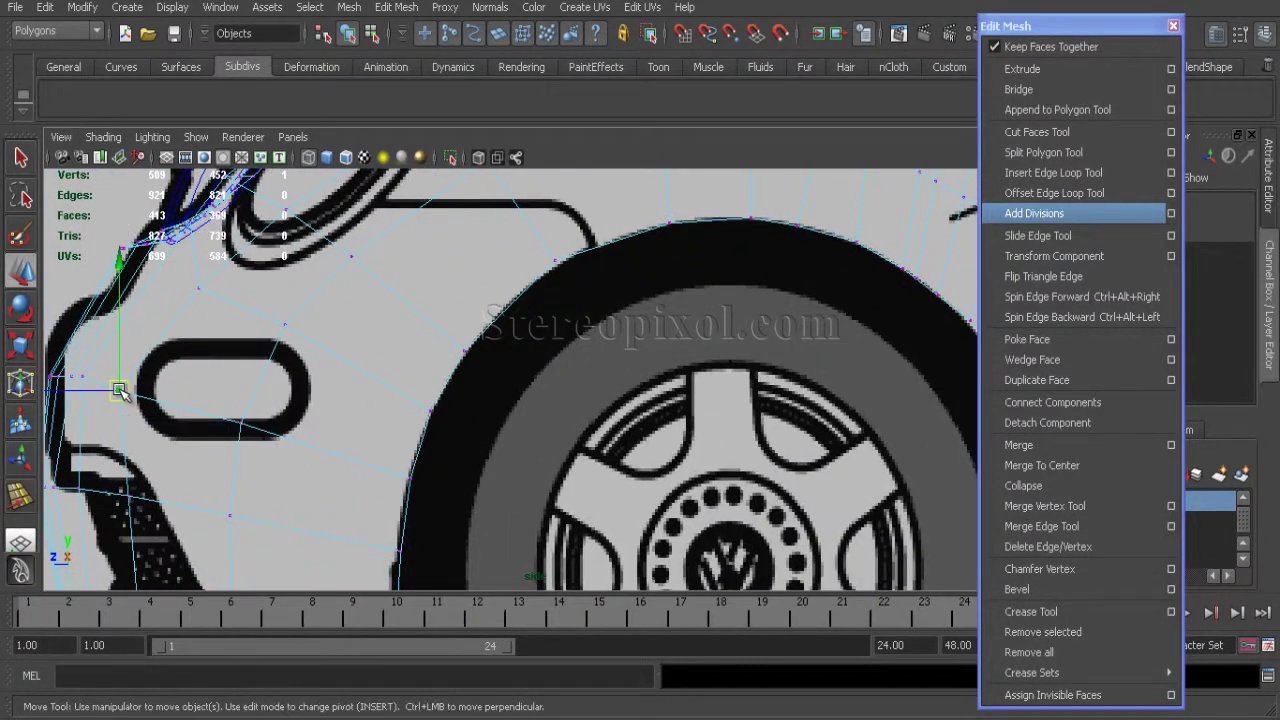
pyautogui.scroll(-5, 454, 438)
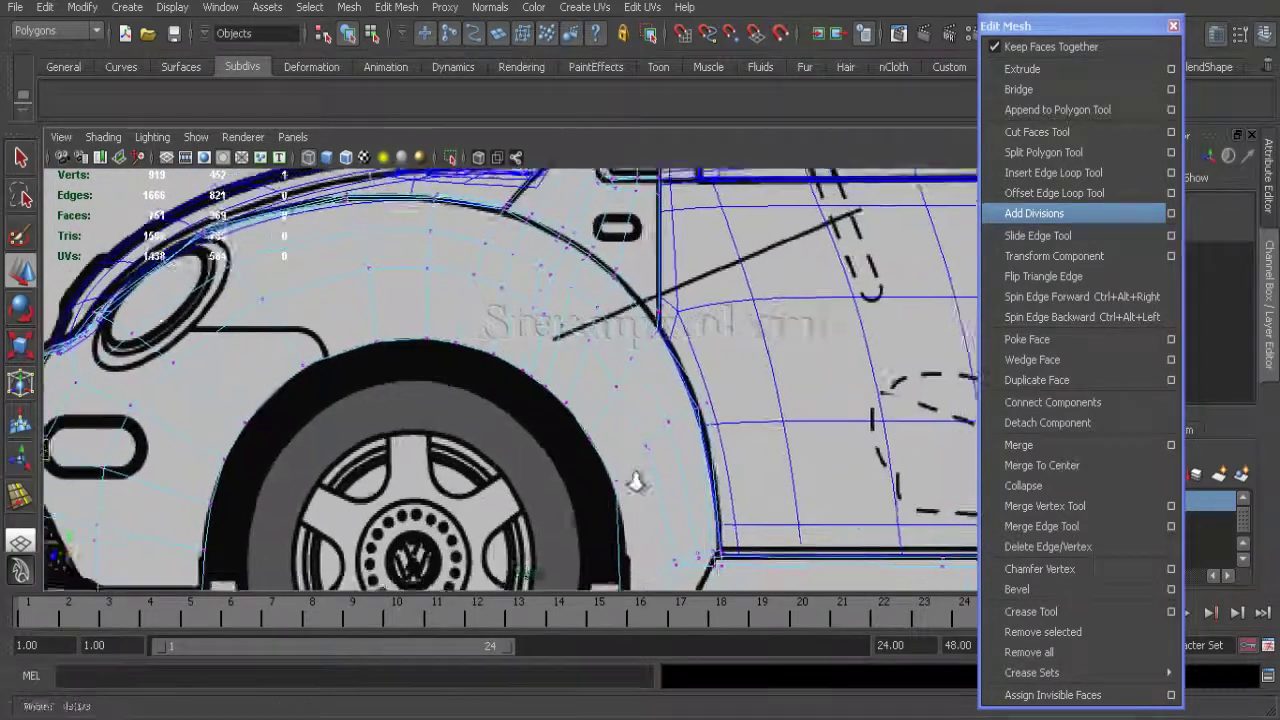
pyautogui.scroll(3, 690, 430)
pyautogui.scroll(-5, 690, 430)
pyautogui.scroll(5, 674, 474)
pyautogui.scroll(3, 682, 480)
pyautogui.scroll(5, 682, 480)
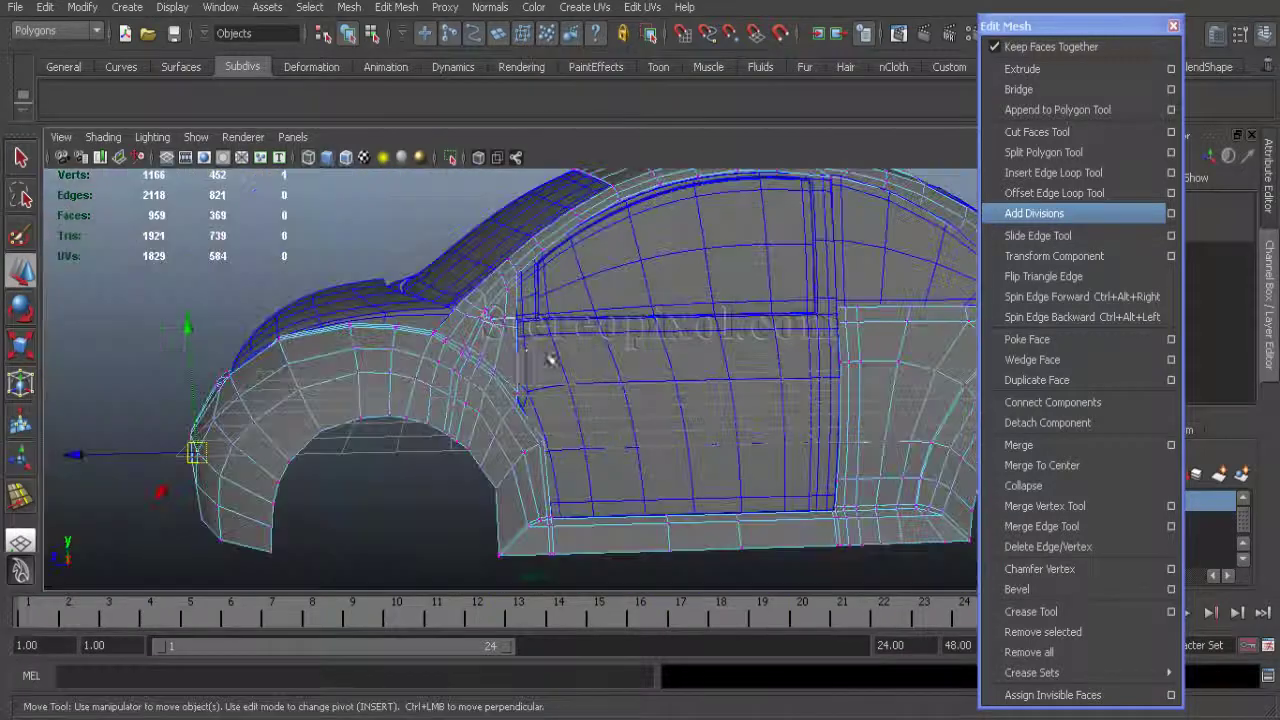
pyautogui.scroll(5, 549, 360)
pyautogui.scroll(4, 560, 451)
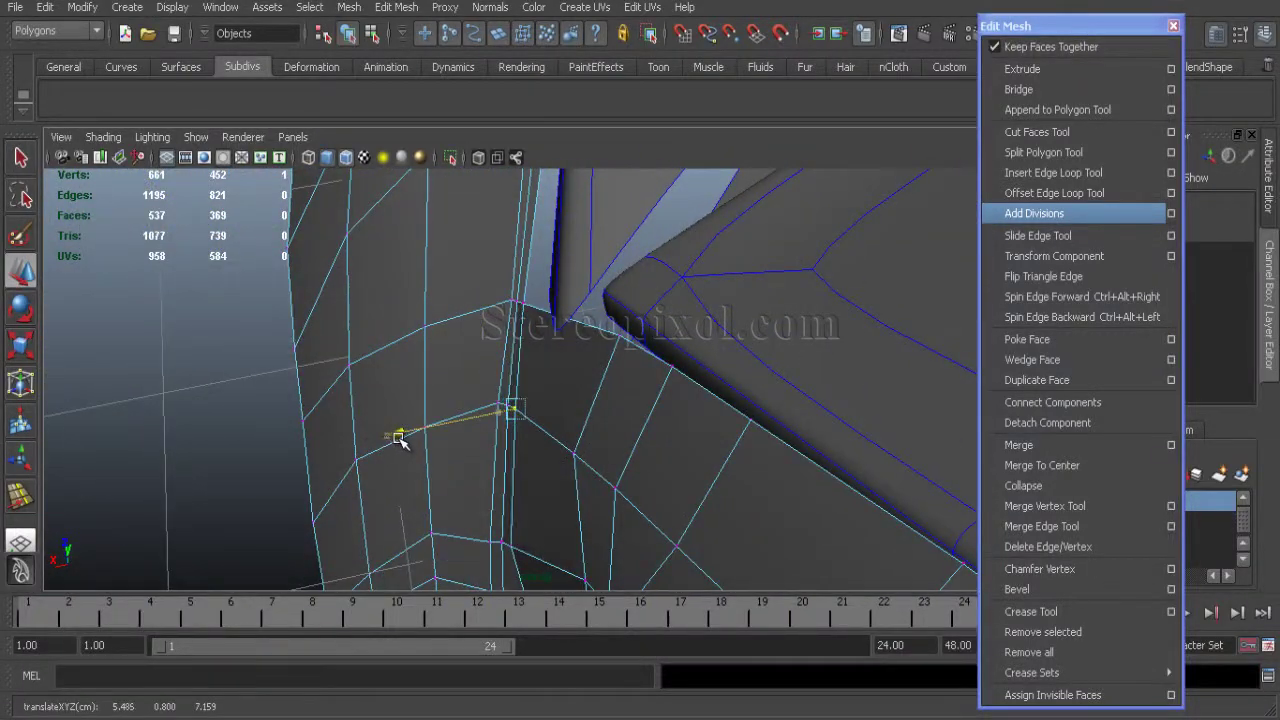
# Cut split edges into the body panel at the wheel-arch corner near the door gap
pyautogui.keyDown('alt'); pyautogui.moveTo(398, 440); pyautogui.dragTo(669, 456); pyautogui.keyUp('alt')
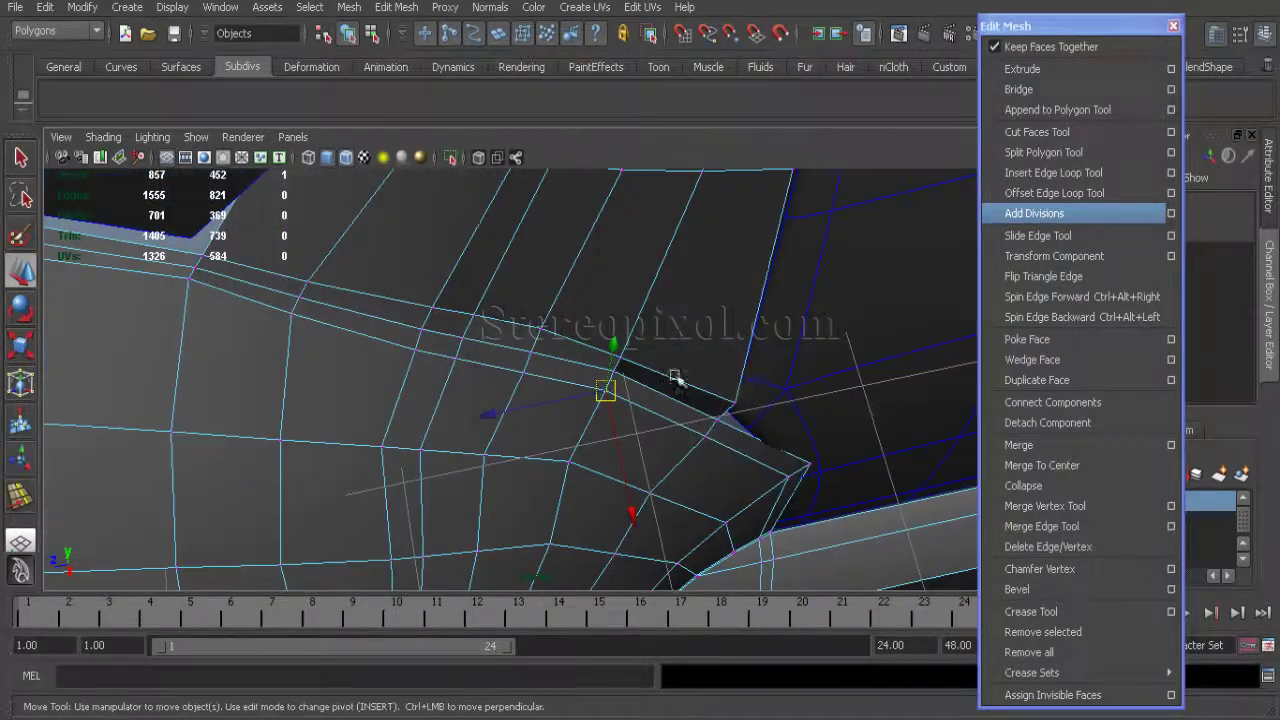
pyautogui.keyDown('alt'); pyautogui.moveTo(676, 378); pyautogui.dragTo(559, 414); pyautogui.keyUp('alt')
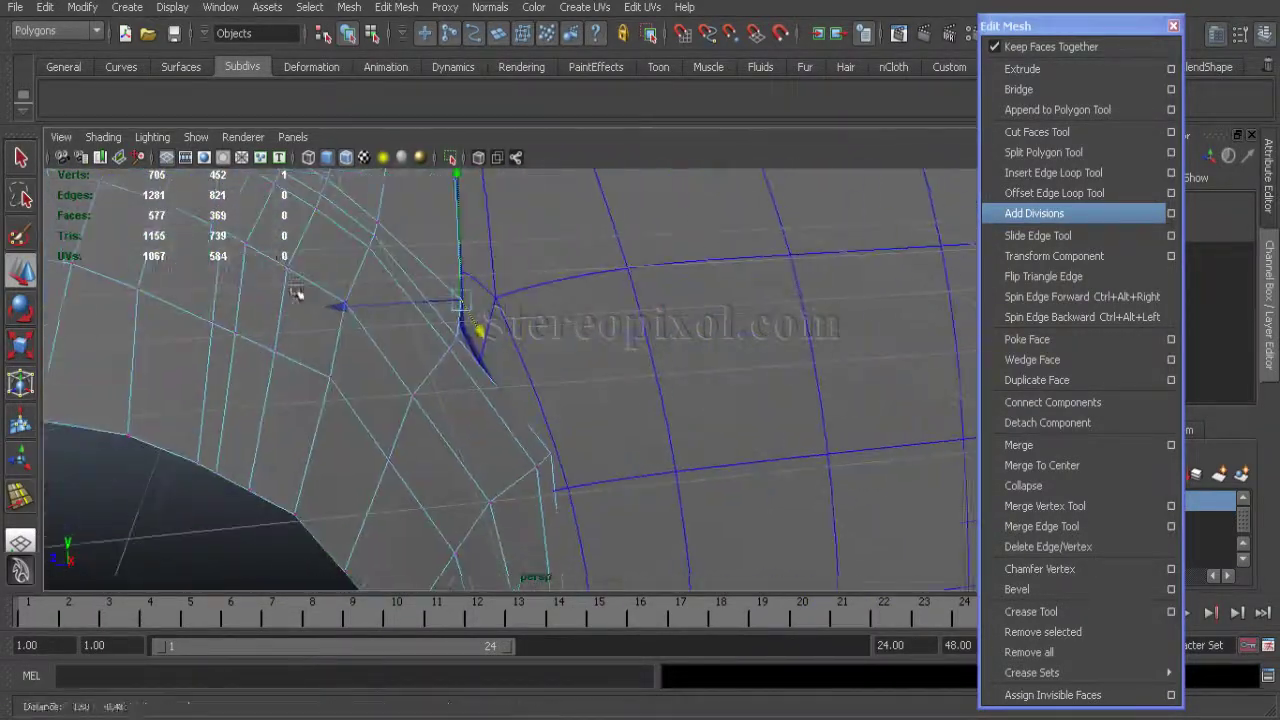
pyautogui.keyDown('alt'); pyautogui.moveTo(478, 316); pyautogui.dragTo(371, 243, button='right'); pyautogui.keyUp('alt')
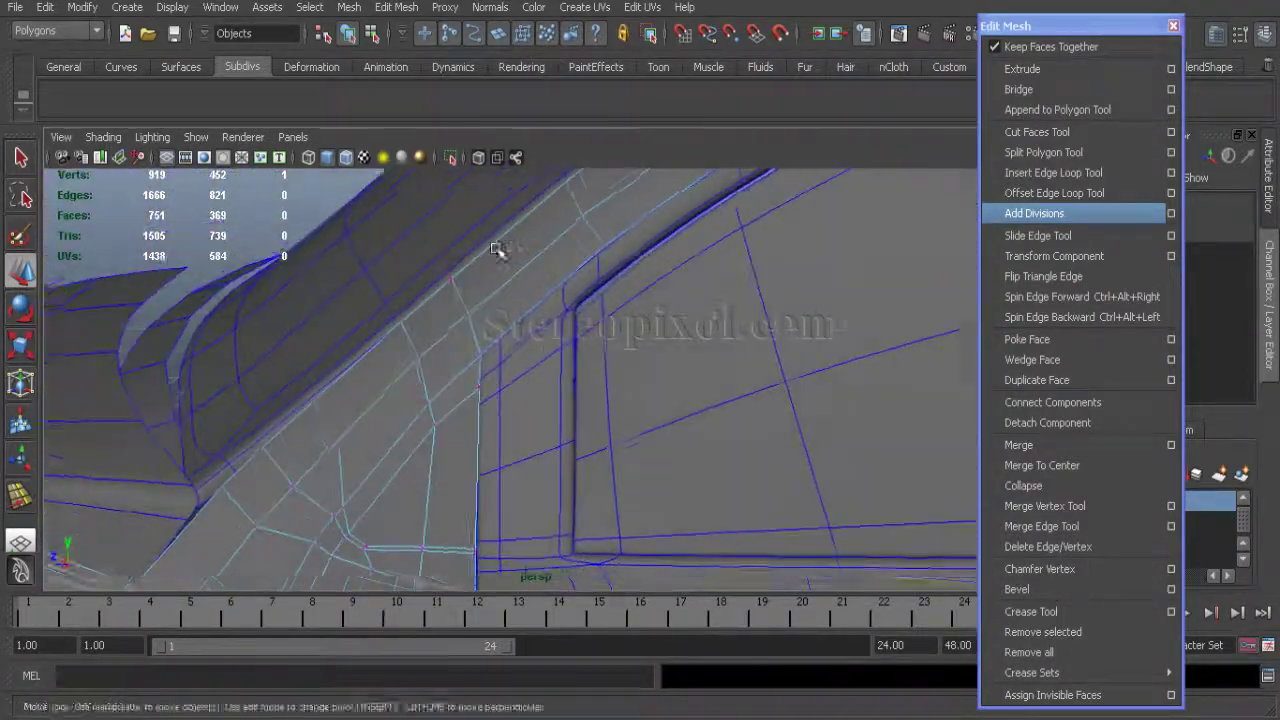
pyautogui.click(1036, 155)
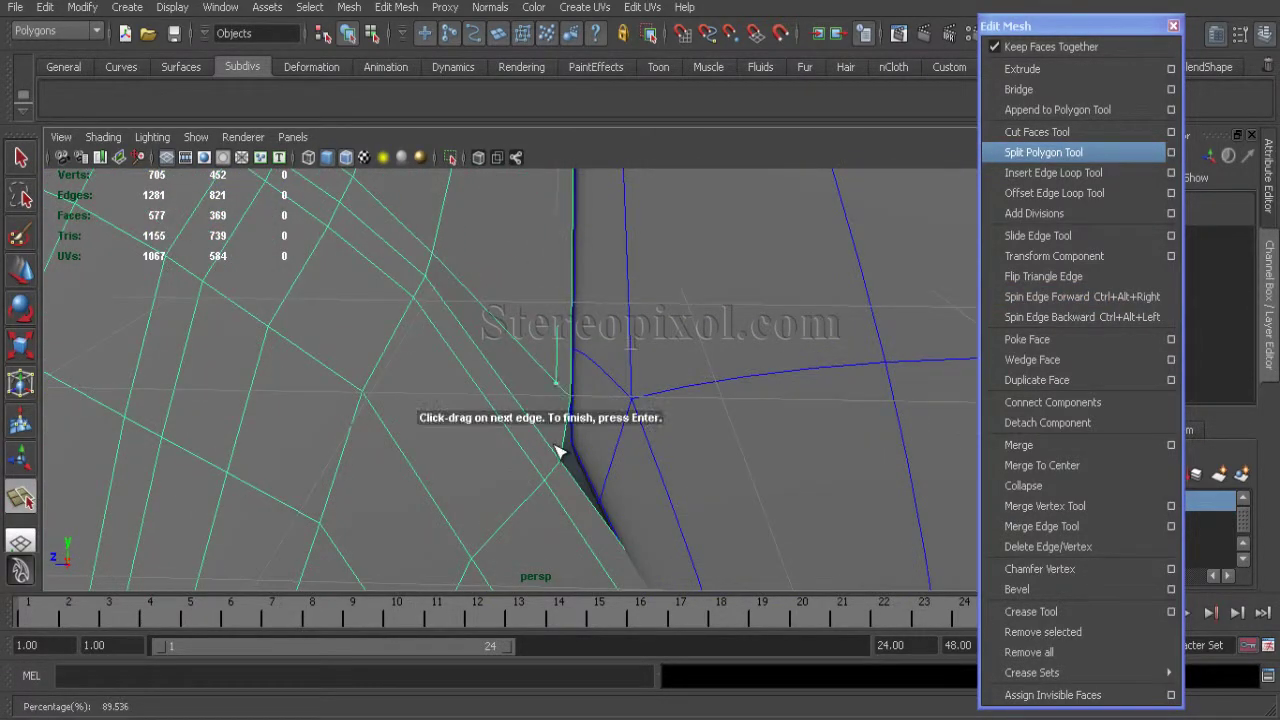
pyautogui.keyDown('alt'); pyautogui.moveTo(543, 472); pyautogui.dragTo(594, 424, button='right'); pyautogui.keyUp('alt')
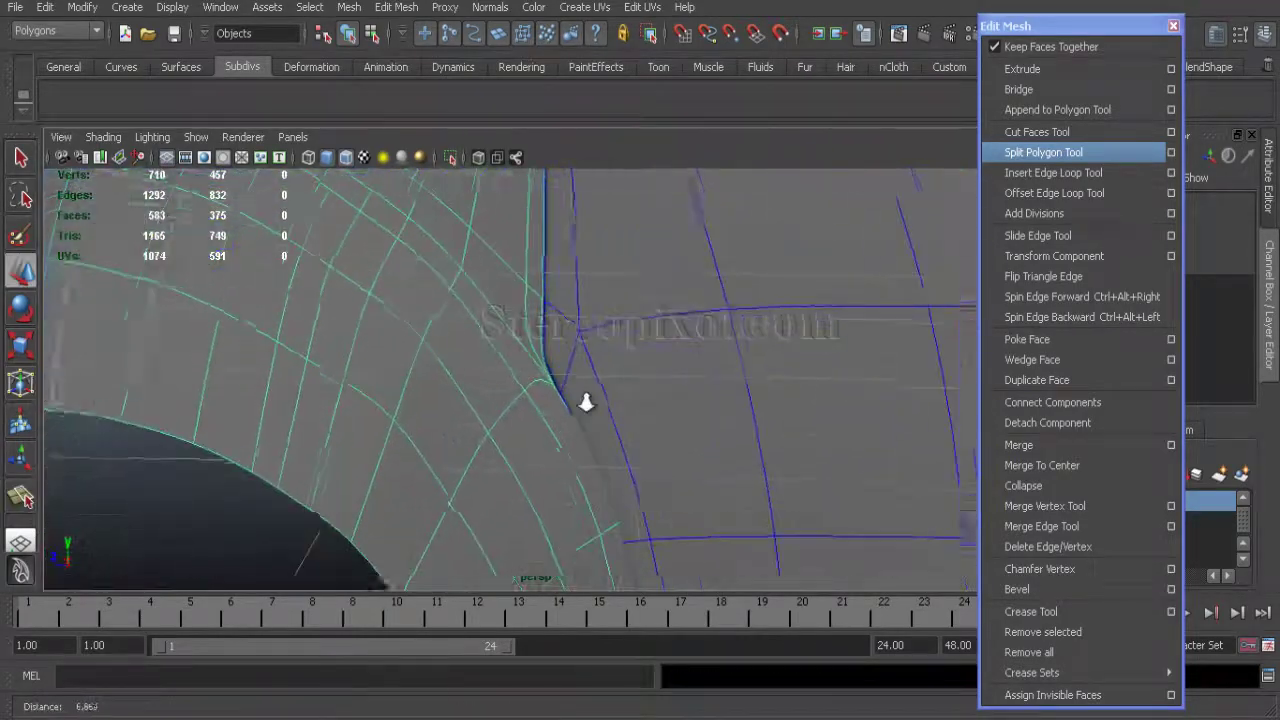
pyautogui.keyDown('alt'); pyautogui.moveTo(473, 348); pyautogui.dragTo(249, 134, button='right'); pyautogui.keyUp('alt')
pyautogui.click(196, 136)
# Isolate the selected panel faces so only that piece shows in the view
pyautogui.moveTo(301, 63)
pyautogui.click(423, 66)
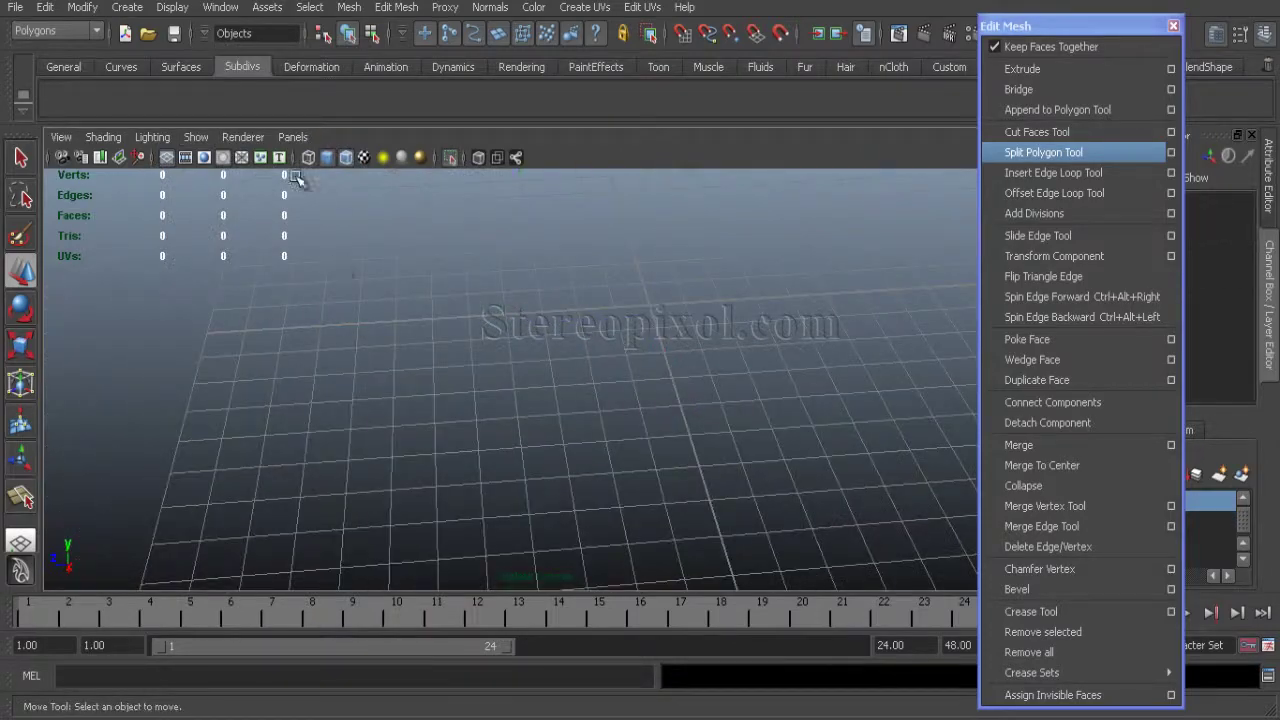
pyautogui.click(196, 136)
pyautogui.click(423, 72)
pyautogui.click(196, 136)
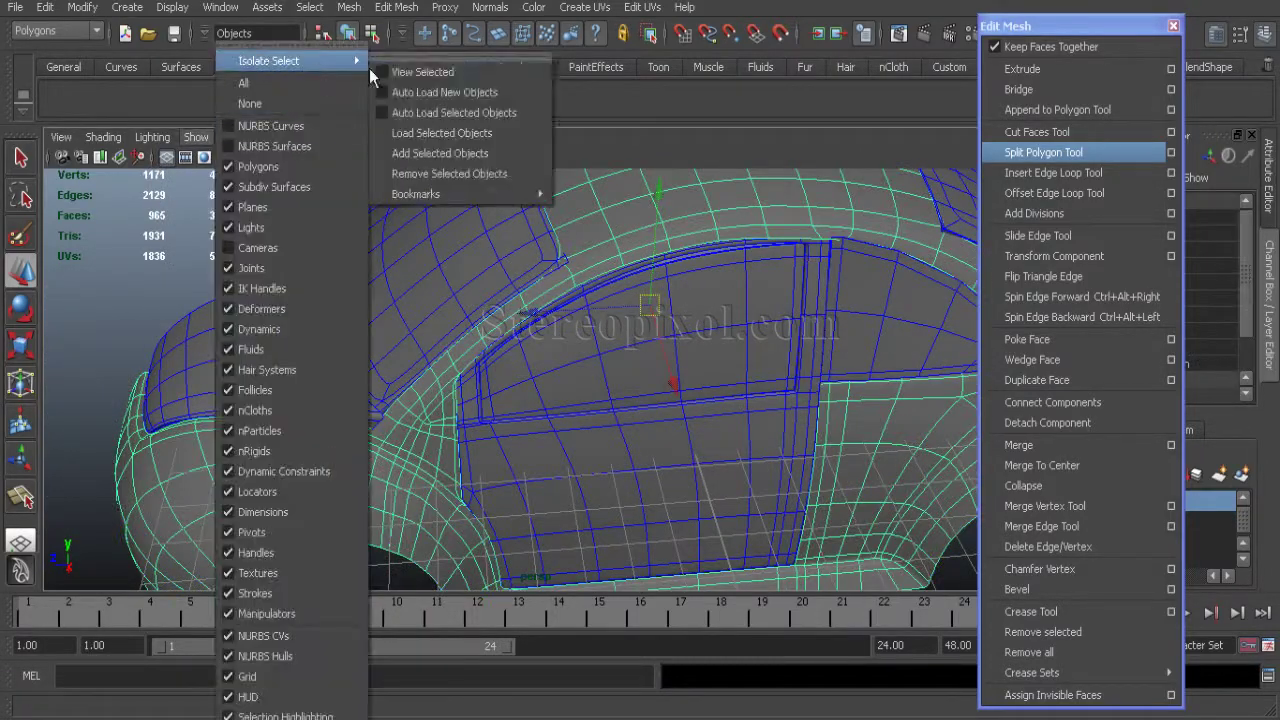
pyautogui.click(423, 72)
pyautogui.keyDown('alt'); pyautogui.moveTo(723, 580); pyautogui.dragTo(600, 531); pyautogui.keyUp('alt')
pyautogui.moveTo(583, 380); pyautogui.dragTo(587, 355, button='right')
# Select the panel piece's bottom edges and extrude them
pyautogui.click(614, 517)
pyautogui.keyDown('alt'); pyautogui.moveTo(614, 517); pyautogui.dragTo(943, 543); pyautogui.keyUp('alt')
pyautogui.keyDown('alt'); pyautogui.moveTo(623, 405); pyautogui.dragTo(383, 373); pyautogui.keyUp('alt')
pyautogui.click(383, 372)
pyautogui.keyDown('alt'); pyautogui.moveTo(548, 505); pyautogui.dragTo(509, 400); pyautogui.keyUp('alt')
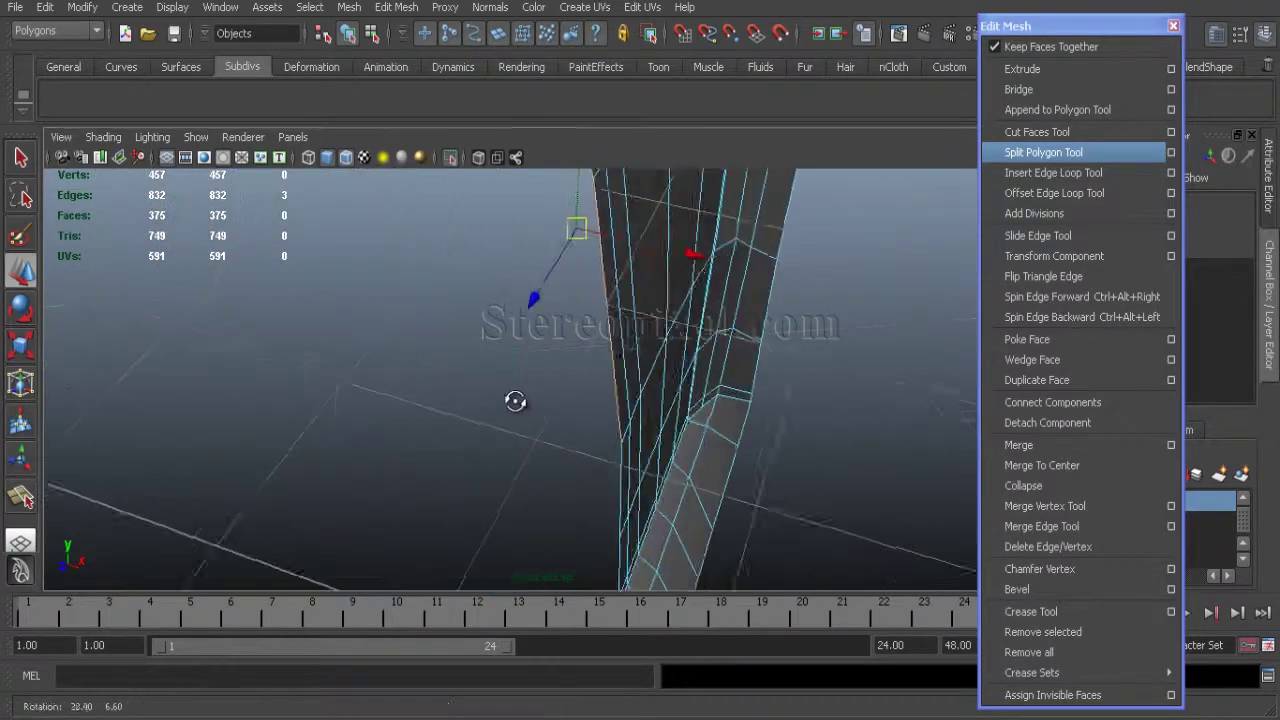
pyautogui.keyDown('shift'); pyautogui.click(646, 523); pyautogui.keyUp('shift')
pyautogui.keyDown('alt'); pyautogui.moveTo(646, 523); pyautogui.dragTo(505, 441); pyautogui.keyUp('alt')
pyautogui.keyDown('alt'); pyautogui.moveTo(679, 450); pyautogui.dragTo(500, 420); pyautogui.keyUp('alt')
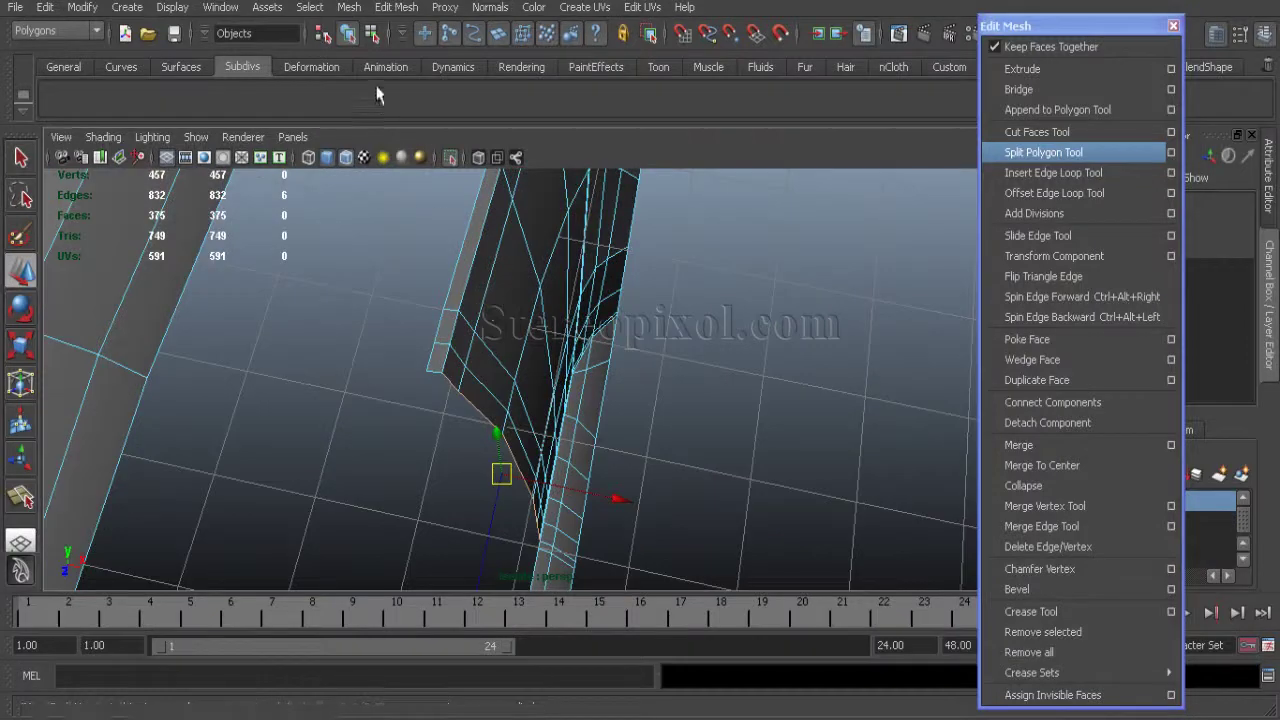
pyautogui.click(1022, 68)
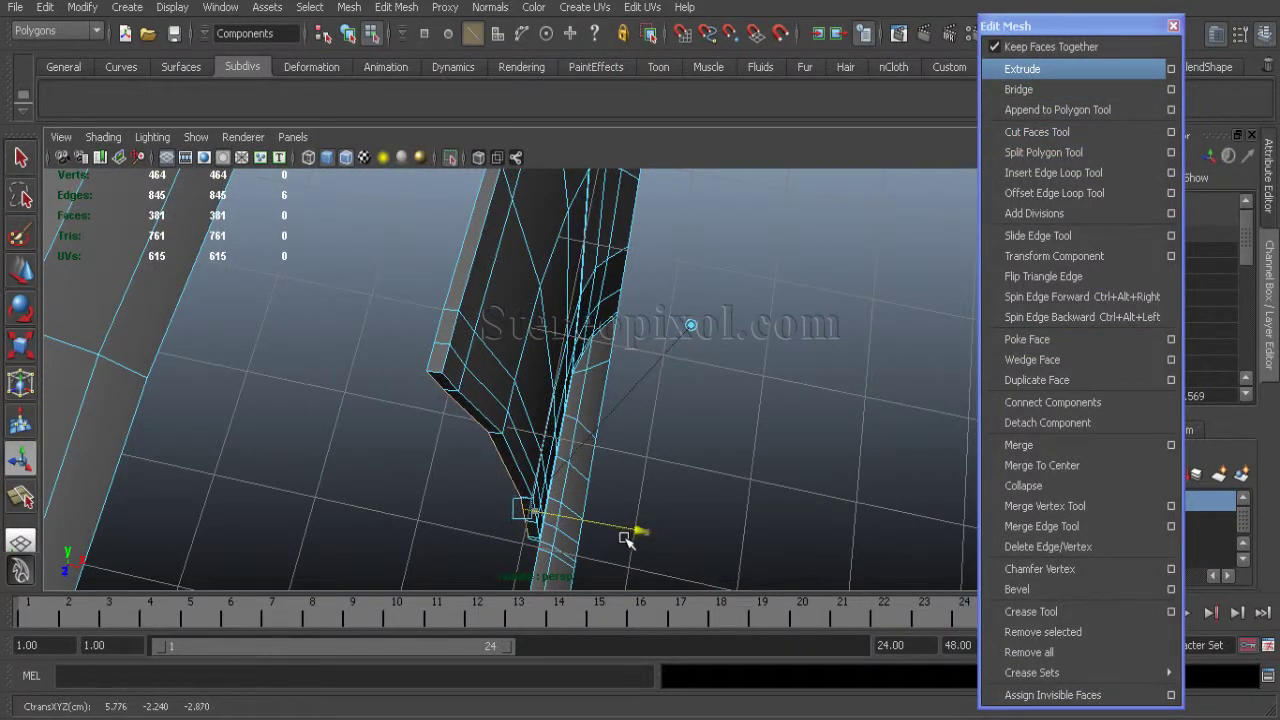
# Merge the corner vertices to close the end of the panel
pyautogui.moveTo(451, 377); pyautogui.dragTo(380, 377, button='right')
pyautogui.moveTo(405, 350); pyautogui.dragTo(450, 400)
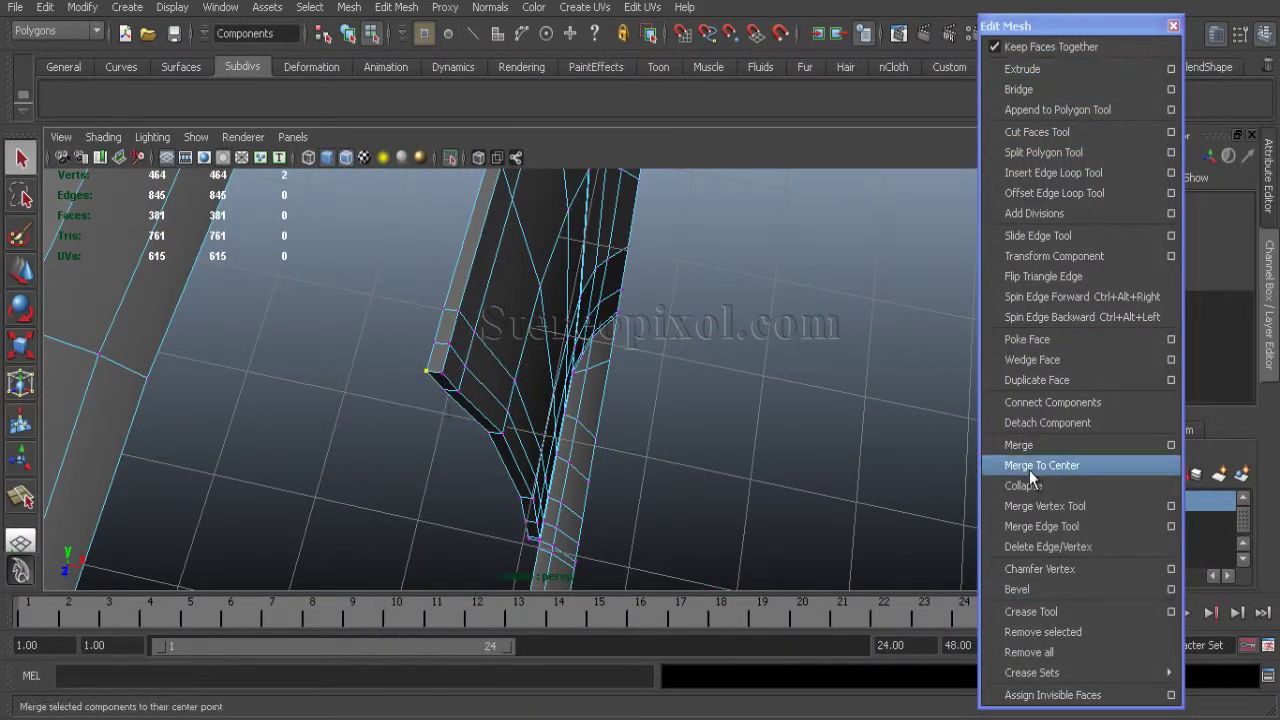
pyautogui.click(1018, 444)
pyautogui.press('w')
pyautogui.keyDown('alt'); pyautogui.moveTo(737, 413); pyautogui.dragTo(623, 449); pyautogui.keyUp('alt')
# Start selecting the lower rim edges along the body panel
pyautogui.rightClick(560, 410)
pyautogui.scroll(-3, 498, 310)
pyautogui.click(630, 447)
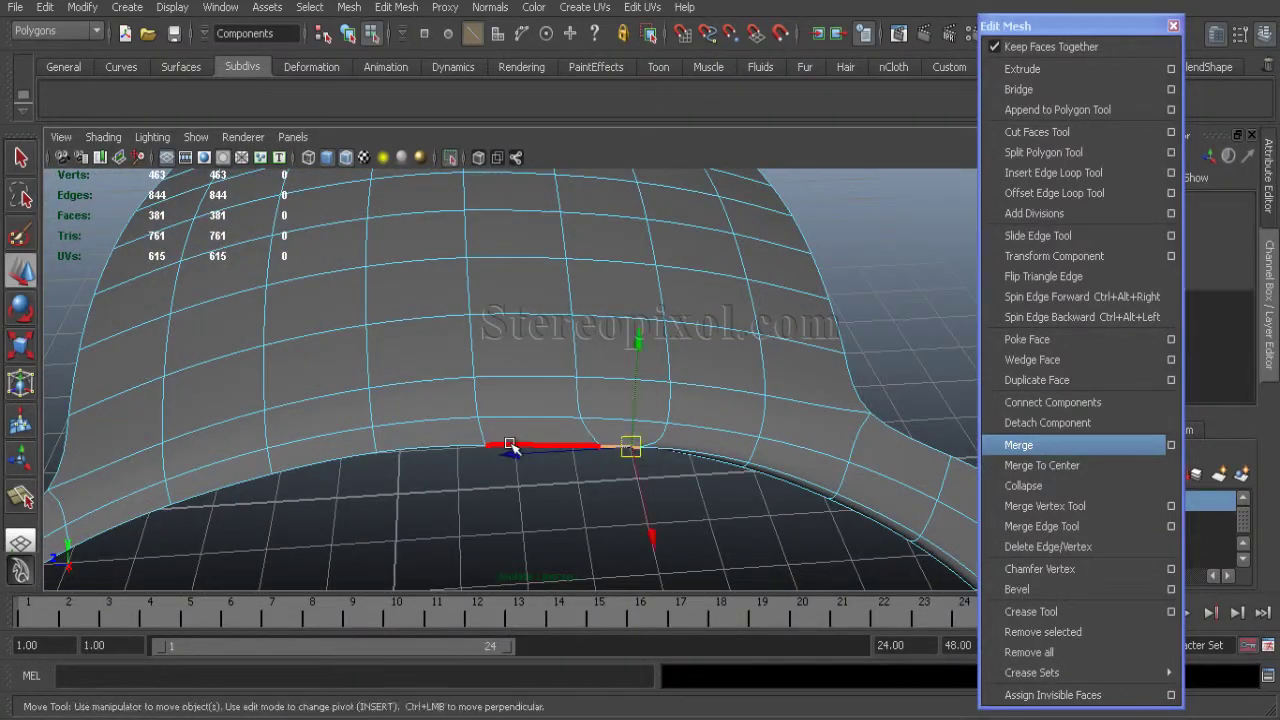
pyautogui.keyDown('alt'); pyautogui.moveTo(213, 543); pyautogui.dragTo(320, 437); pyautogui.keyUp('alt')
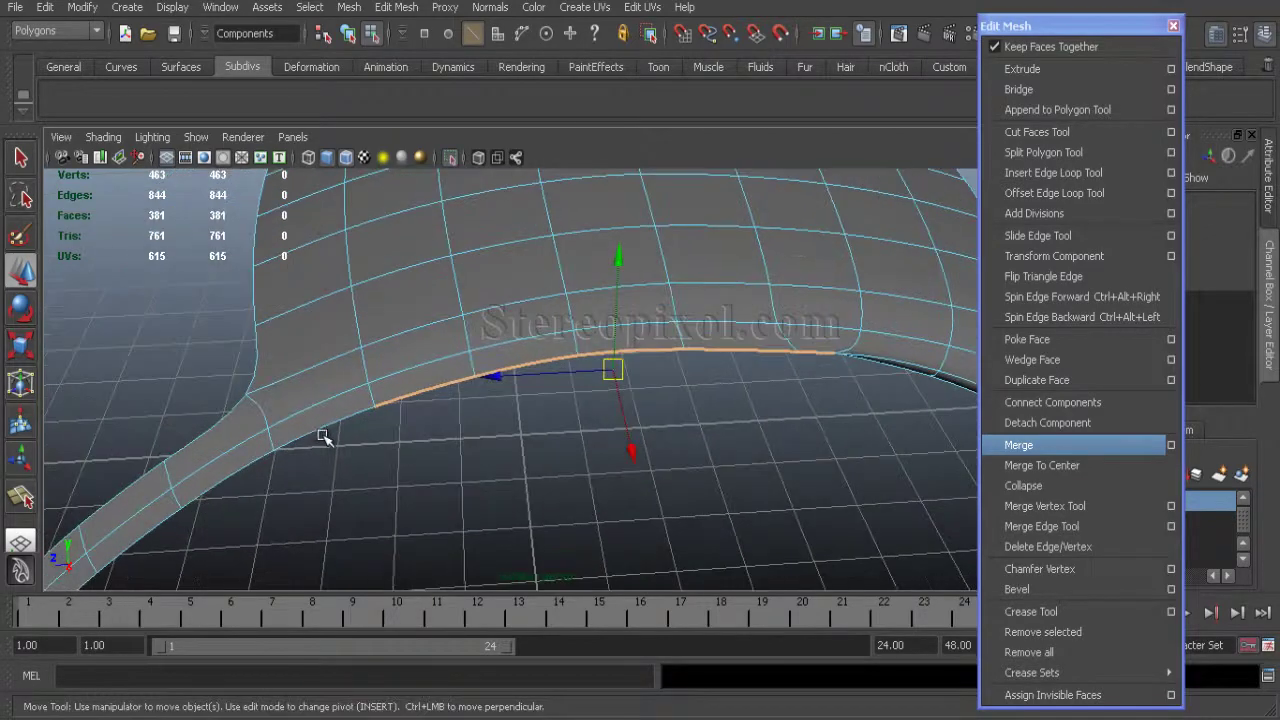
pyautogui.keyDown('alt'); pyautogui.moveTo(155, 525); pyautogui.dragTo(328, 327); pyautogui.keyUp('alt')
pyautogui.keyDown('alt'); pyautogui.moveTo(248, 403); pyautogui.dragTo(423, 277); pyautogui.keyUp('alt')
pyautogui.keyDown('alt'); pyautogui.moveTo(420, 440); pyautogui.dragTo(348, 292); pyautogui.keyUp('alt')
pyautogui.keyDown('shift'); pyautogui.moveTo(348, 292); pyautogui.dragTo(366, 284); pyautogui.keyUp('shift')
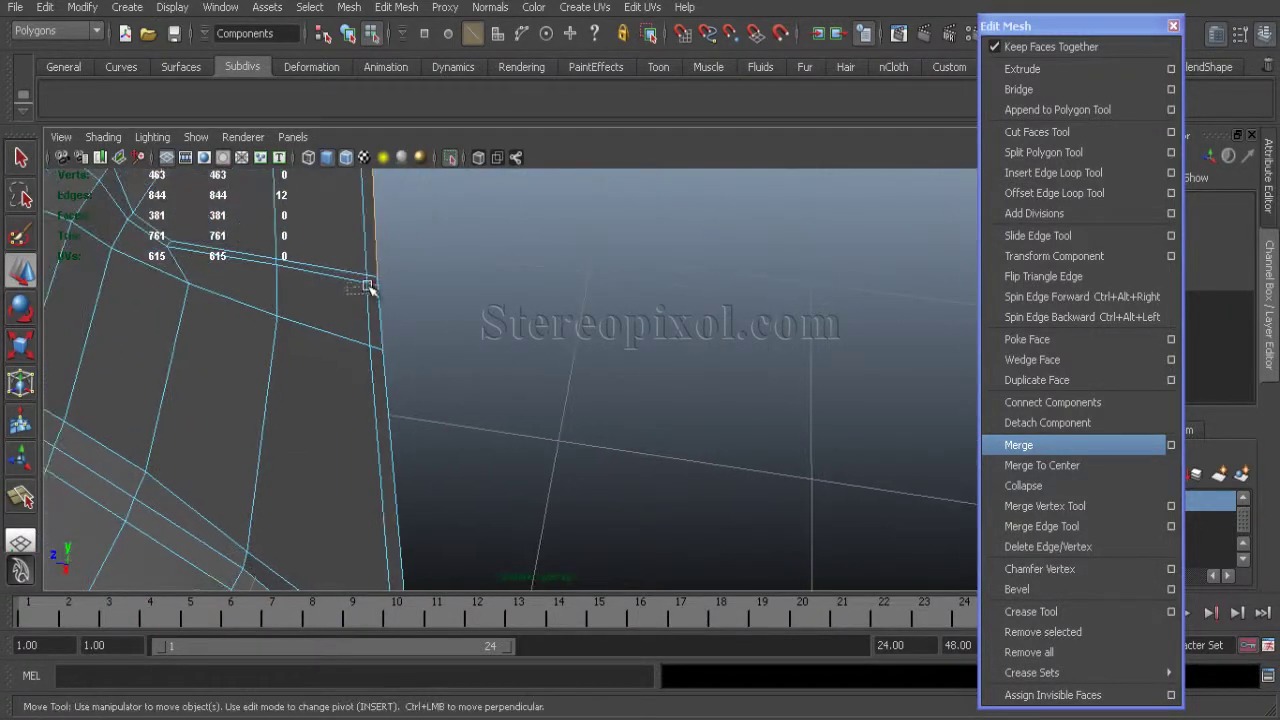
pyautogui.keyDown('shift'); pyautogui.click(387, 374); pyautogui.keyUp('shift')
pyautogui.keyDown('alt'); pyautogui.moveTo(387, 374); pyautogui.dragTo(492, 218); pyautogui.keyUp('alt')
pyautogui.keyDown('alt'); pyautogui.moveTo(541, 465); pyautogui.dragTo(437, 294); pyautogui.keyUp('alt')
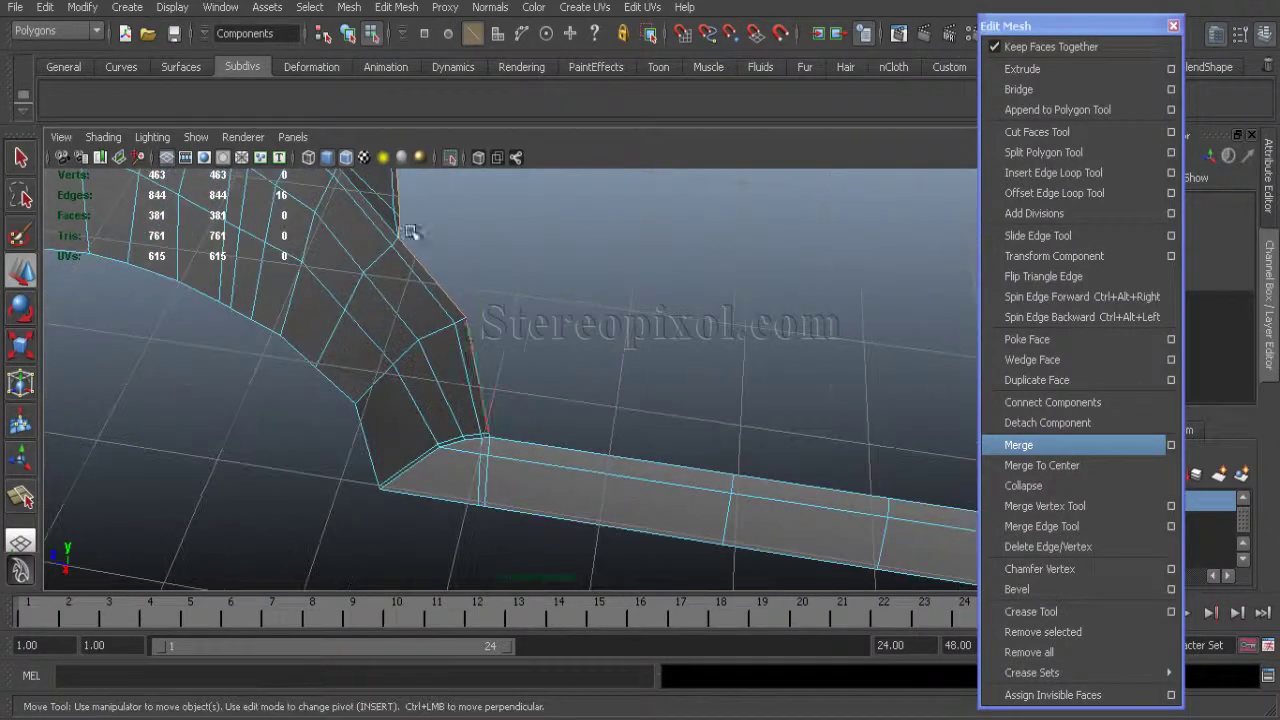
# Add the remaining rim edges and extrude them into a new edge strip
pyautogui.keyDown('shift'); pyautogui.click(594, 451); pyautogui.keyUp('shift')
pyautogui.keyDown('alt'); pyautogui.moveTo(594, 451); pyautogui.dragTo(457, 409); pyautogui.keyUp('alt')
pyautogui.keyDown('shift'); pyautogui.click(432, 213); pyautogui.keyUp('shift')
pyautogui.keyDown('shift'); pyautogui.click(646, 374); pyautogui.keyUp('shift')
pyautogui.keyDown('shift'); pyautogui.click(491, 394); pyautogui.keyUp('shift')
pyautogui.keyDown('shift'); pyautogui.click(457, 409); pyautogui.keyUp('shift')
pyautogui.click(1022, 68)
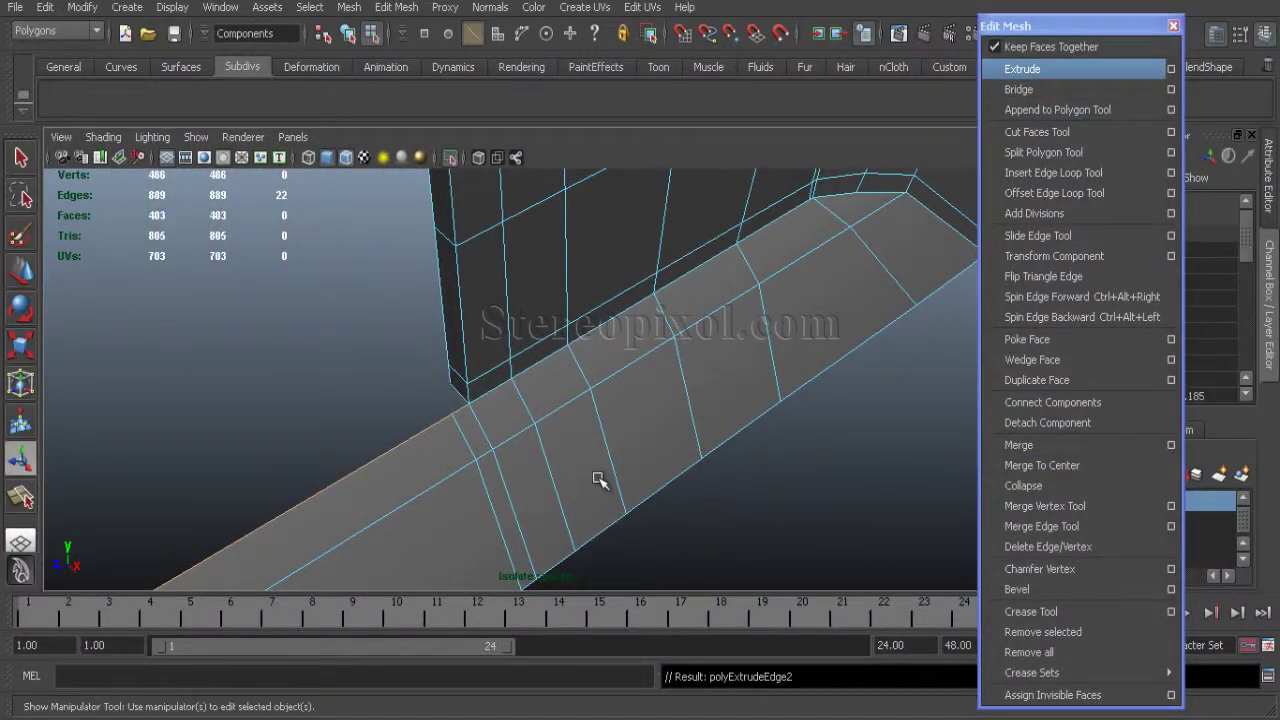
pyautogui.keyDown('alt'); pyautogui.moveTo(598, 480); pyautogui.dragTo(540, 555); pyautogui.keyUp('alt')
pyautogui.press('w')
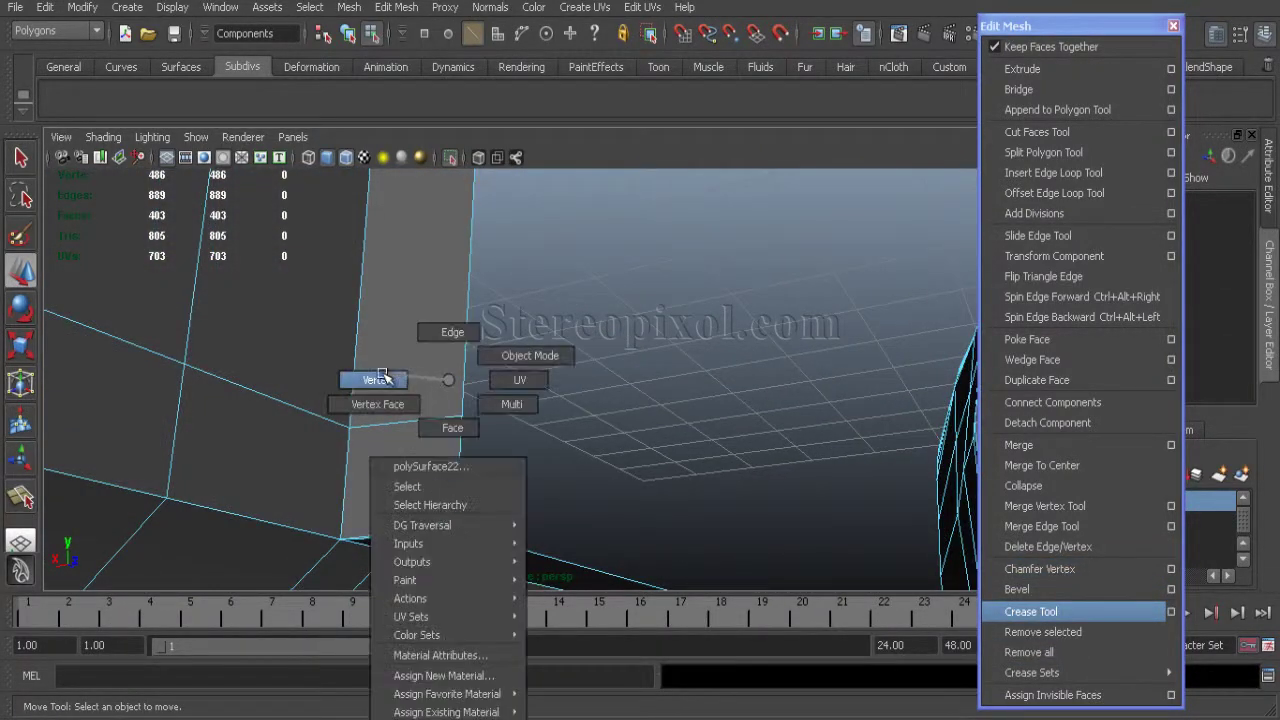
# Merge the loose bottom vertices of the new strip
pyautogui.moveTo(425, 508); pyautogui.dragTo(475, 550)
pyautogui.click(1018, 445)
pyautogui.moveTo(600, 480)
pyautogui.keyDown('alt'); pyautogui.mouseDown()
pyautogui.moveTo(160, 483)
pyautogui.moveTo(571, 477)
pyautogui.moveTo(557, 400)
pyautogui.moveTo(471, 371)
pyautogui.moveTo(459, 335)
pyautogui.moveTo(503, 314)
pyautogui.moveTo(646, 409)
pyautogui.moveTo(597, 403)
pyautogui.moveTo(598, 455)
pyautogui.mouseUp(); pyautogui.keyUp('alt')
pyautogui.keyDown('alt'); pyautogui.moveTo(280, 500); pyautogui.dragTo(812, 500); pyautogui.keyUp('alt')
pyautogui.scroll(-5, 689, 484)
pyautogui.keyDown('alt'); pyautogui.moveTo(689, 484); pyautogui.dragTo(600, 240); pyautogui.keyUp('alt')
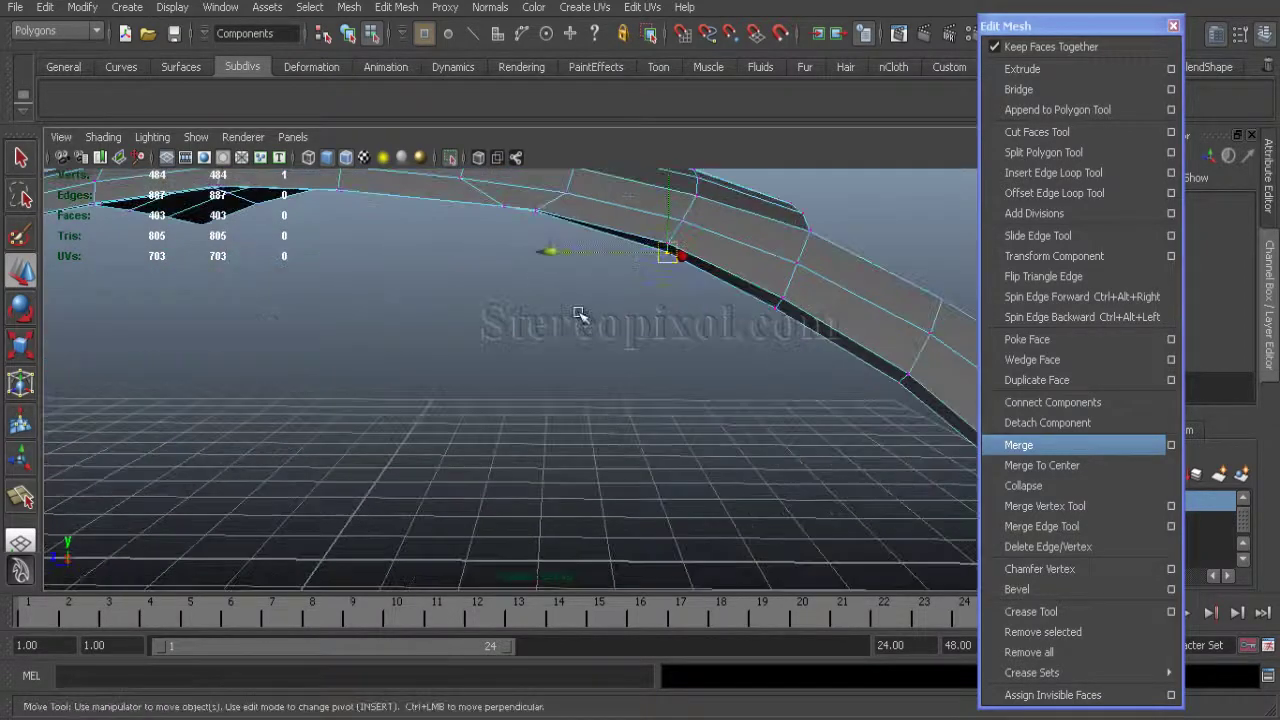
# Return to object mode, turn off isolation to show the whole car, and select the bonnet half
pyautogui.moveTo(600, 240); pyautogui.dragTo(703, 186, button='right')
pyautogui.keyDown('alt'); pyautogui.moveTo(703, 186); pyautogui.dragTo(292, 318); pyautogui.keyUp('alt')
pyautogui.click(136, 337)
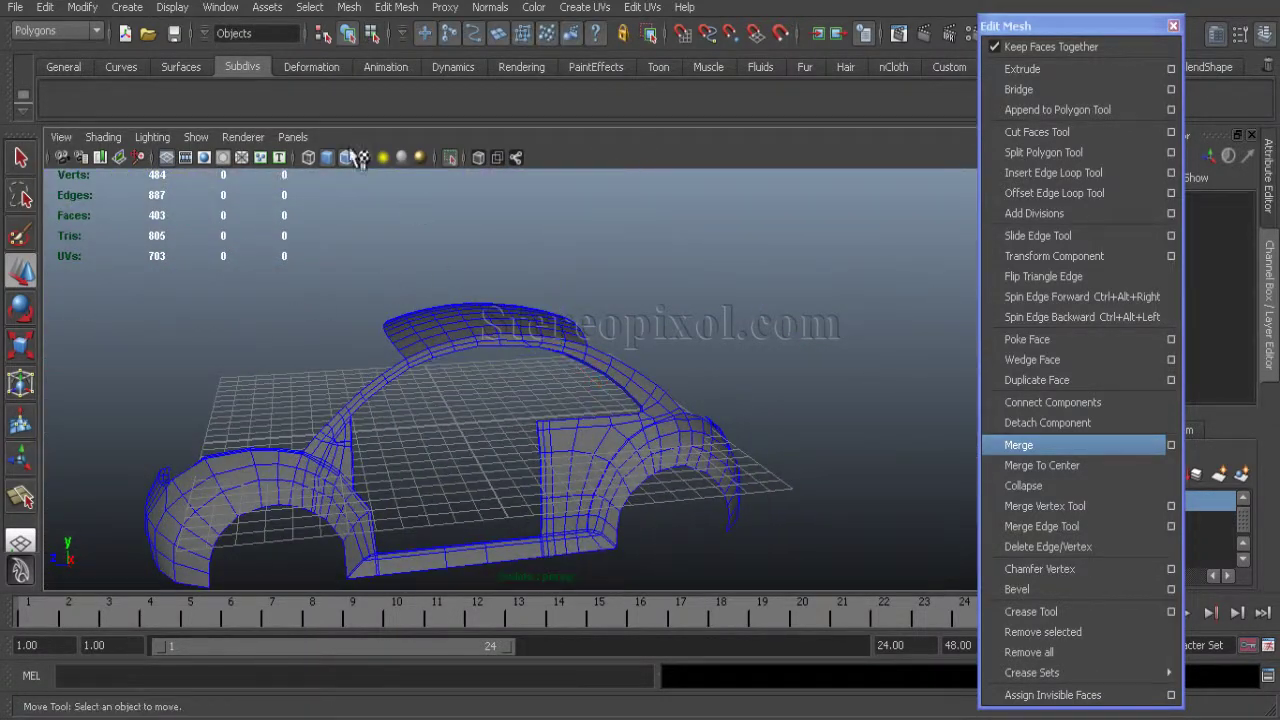
pyautogui.click(196, 137)
pyautogui.moveTo(271, 60)
pyautogui.click(440, 92)
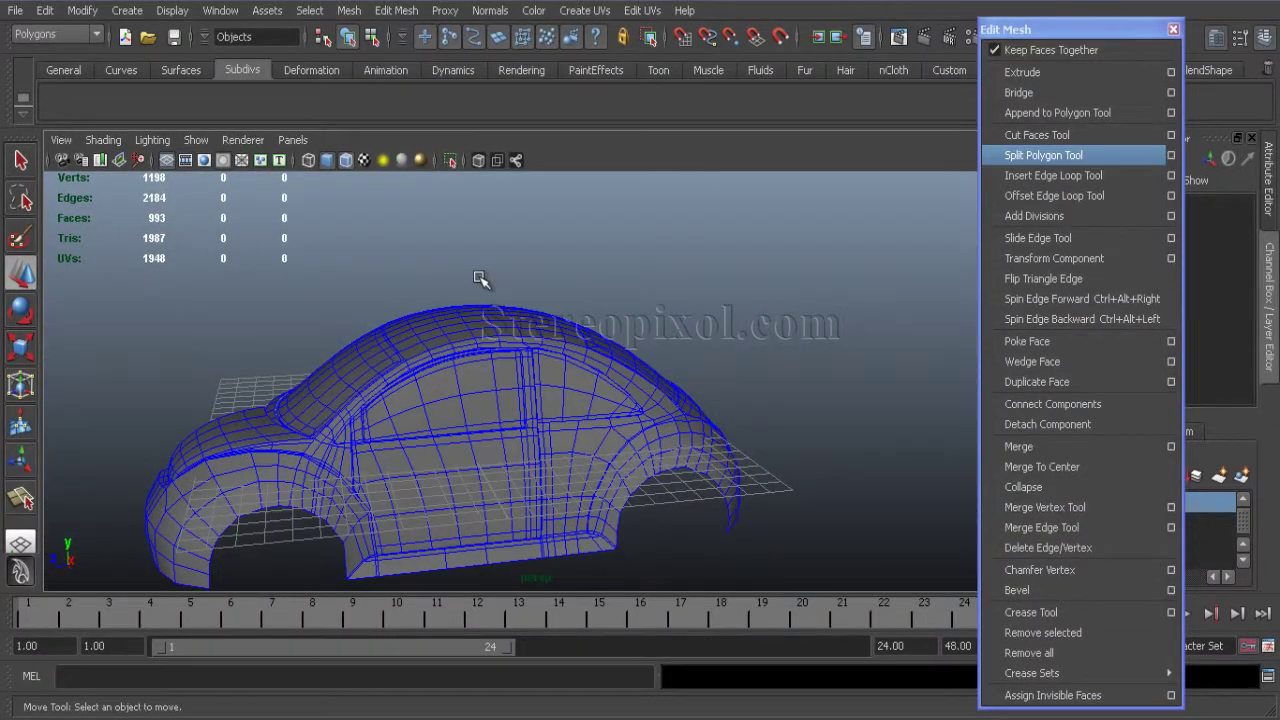
pyautogui.keyDown('alt'); pyautogui.moveTo(480, 279); pyautogui.dragTo(603, 429); pyautogui.keyUp('alt')
pyautogui.click(617, 381)
# Duplicate the bonnet half and mirror the copy with Scale X of -1
pyautogui.click(45, 10)
pyautogui.click(75, 457)
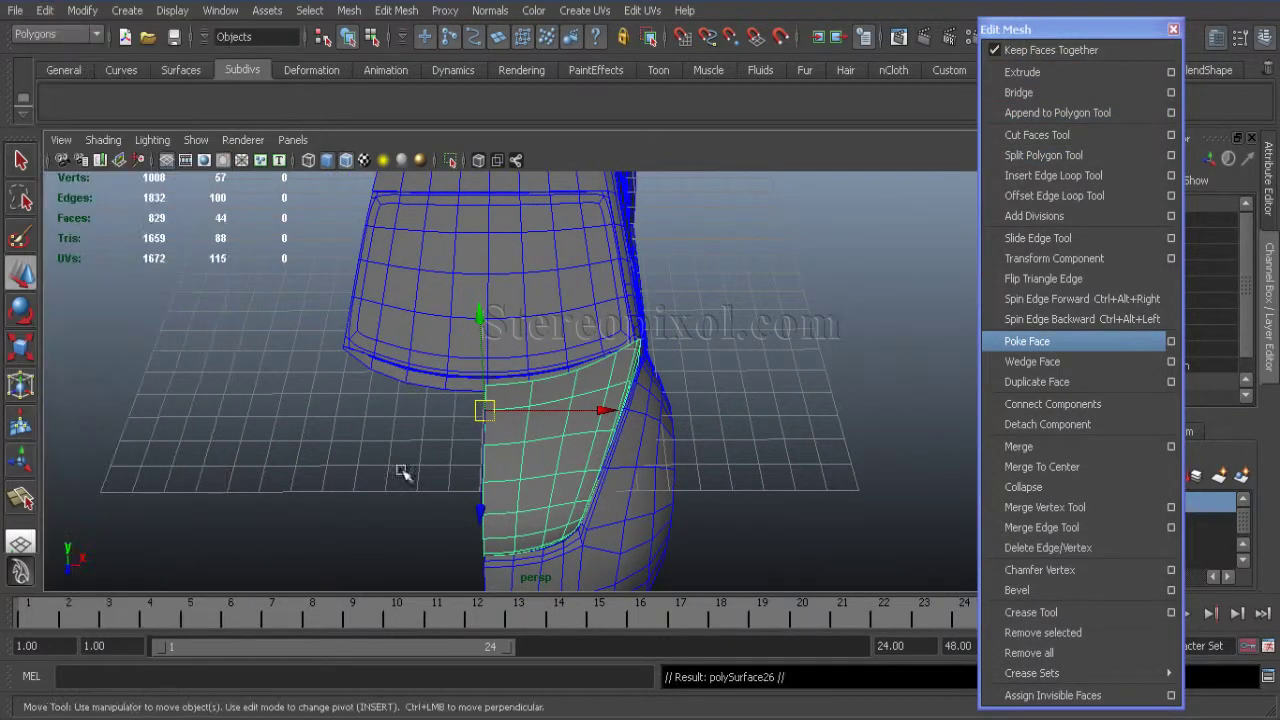
pyautogui.moveTo(1060, 29); pyautogui.dragTo(820, 26)
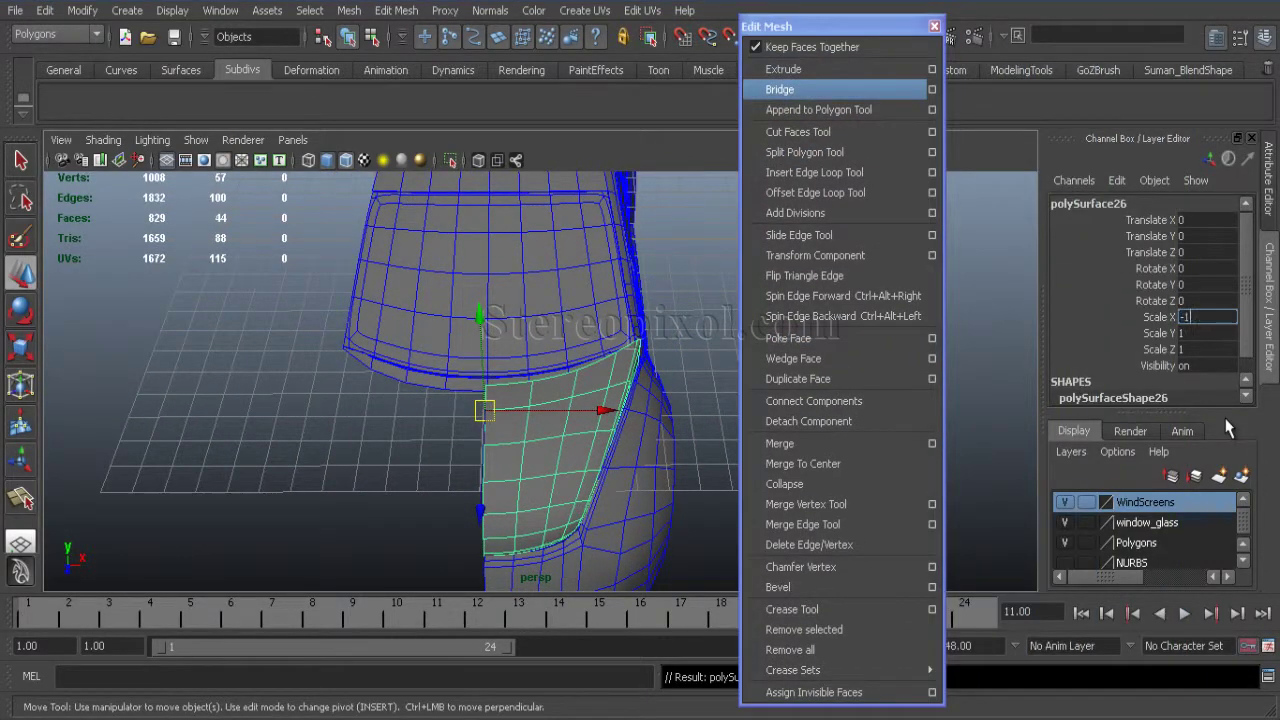
pyautogui.press('Return')
# Combine both bonnet halves into one mesh and merge the seam vertices
pyautogui.keyDown('shift'); pyautogui.click(415, 450); pyautogui.keyUp('shift')
pyautogui.click(349, 10)
pyautogui.click(356, 41)
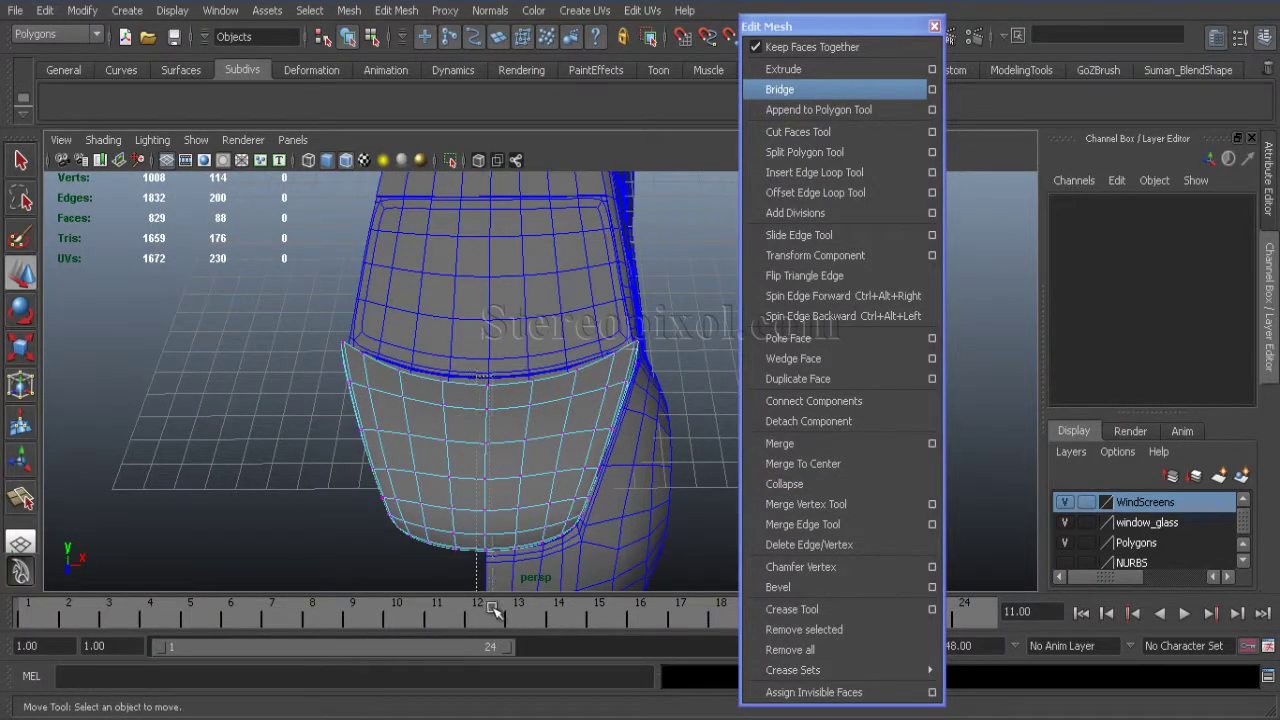
pyautogui.click(779, 443)
pyautogui.moveTo(418, 383); pyautogui.dragTo(499, 357, button='right')
pyautogui.keyDown('alt'); pyautogui.moveTo(499, 357); pyautogui.dragTo(420, 330); pyautogui.keyUp('alt')
pyautogui.click(420, 330)
pyautogui.keyDown('alt'); pyautogui.moveTo(690, 400); pyautogui.dragTo(286, 345); pyautogui.keyUp('alt')
pyautogui.moveTo(286, 345); pyautogui.dragTo(286, 303, button='right')
# Extrude the bonnet's border edge loop and pull it out into a thick rim
pyautogui.doubleClick(290, 370)
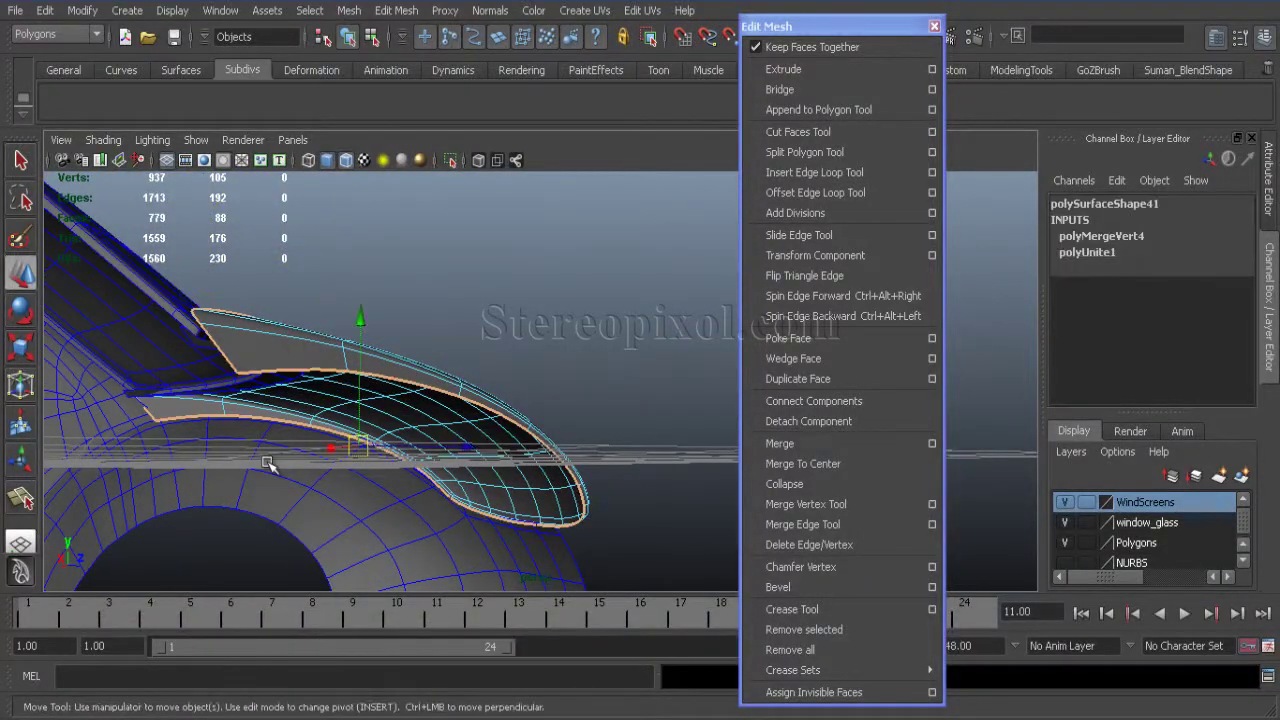
pyautogui.keyDown('alt'); pyautogui.moveTo(268, 463); pyautogui.dragTo(490, 500); pyautogui.keyUp('alt')
pyautogui.click(784, 69)
pyautogui.keyDown('alt'); pyautogui.moveTo(372, 513); pyautogui.dragTo(525, 484); pyautogui.keyUp('alt')
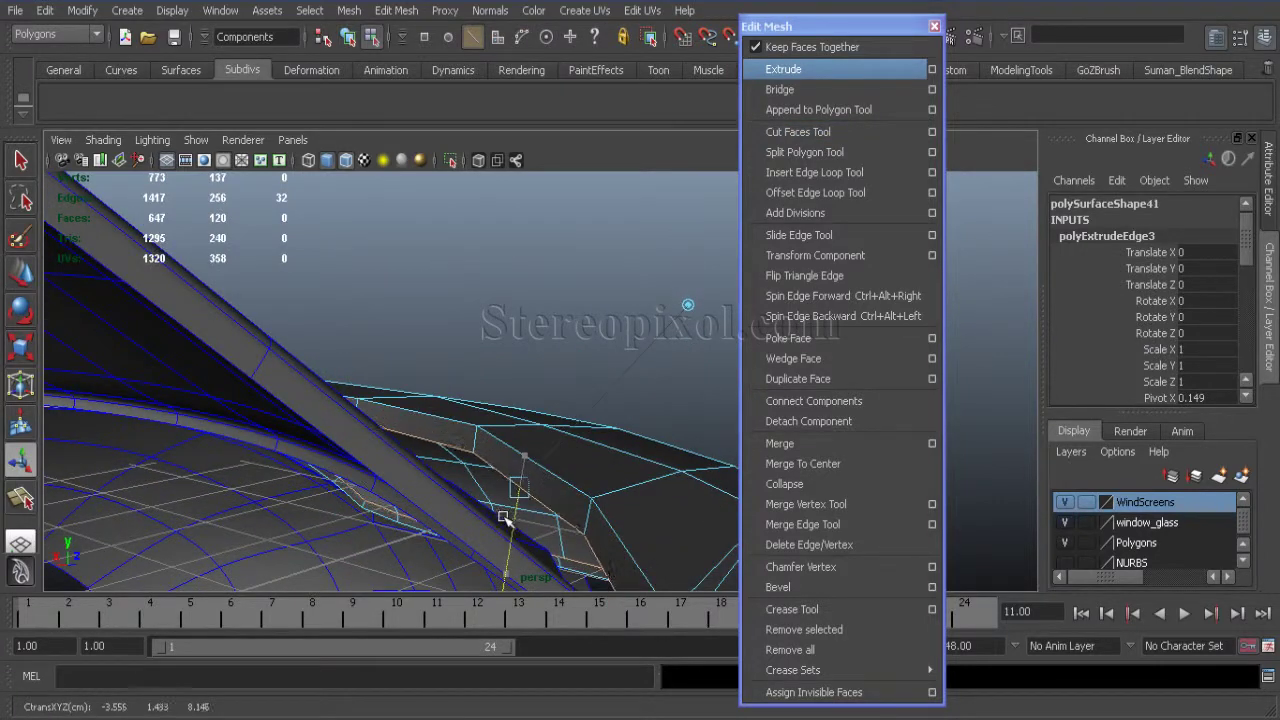
pyautogui.keyDown('alt'); pyautogui.moveTo(402, 557); pyautogui.dragTo(519, 572); pyautogui.keyUp('alt')
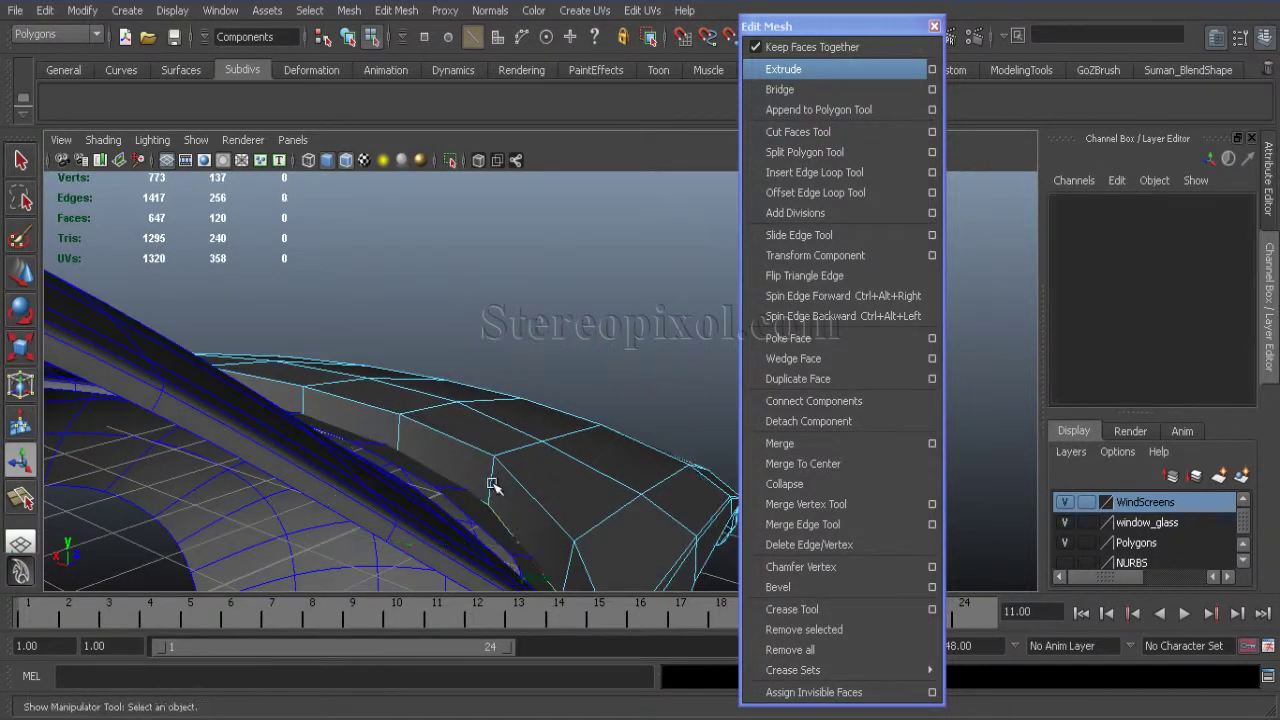
# Insert an edge loop along the rim and adjust rim vertices against the surrounding body
pyautogui.click(814, 172)
pyautogui.click(490, 507)
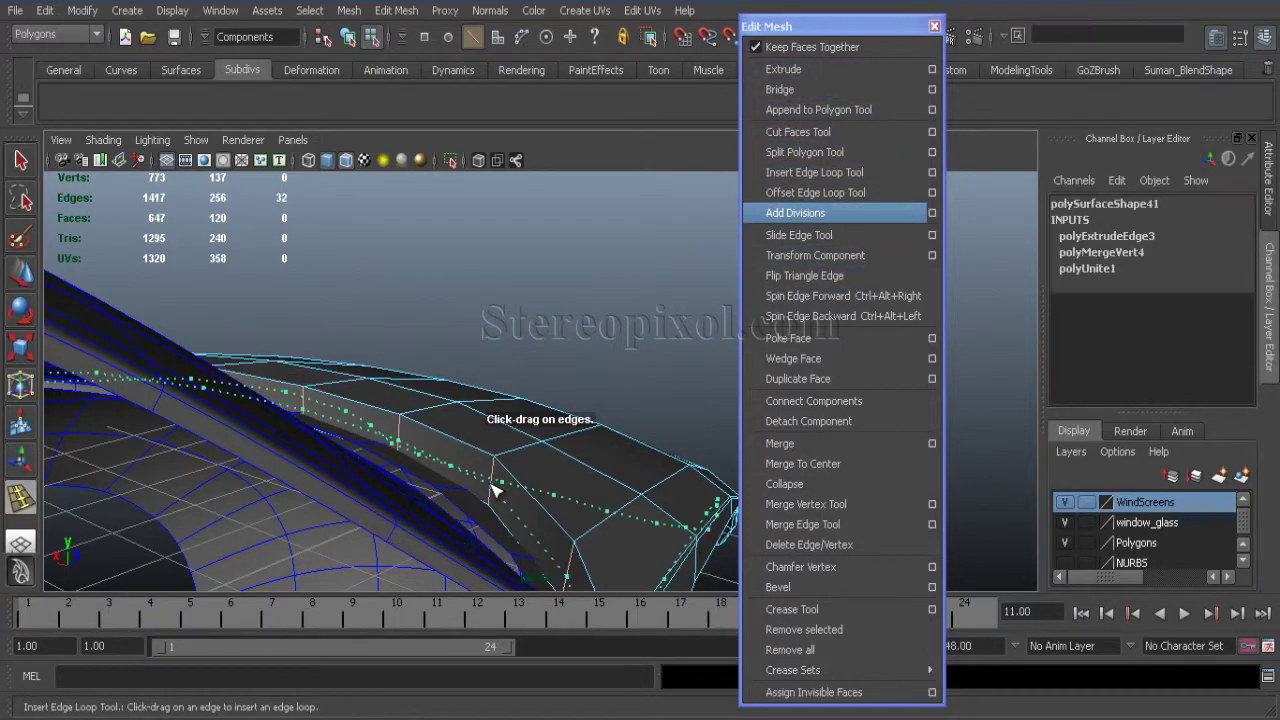
pyautogui.keyDown('alt'); pyautogui.moveTo(490, 507); pyautogui.dragTo(491, 357); pyautogui.keyUp('alt')
pyautogui.press('w')
pyautogui.keyDown('alt'); pyautogui.moveTo(512, 489); pyautogui.dragTo(508, 396); pyautogui.keyUp('alt')
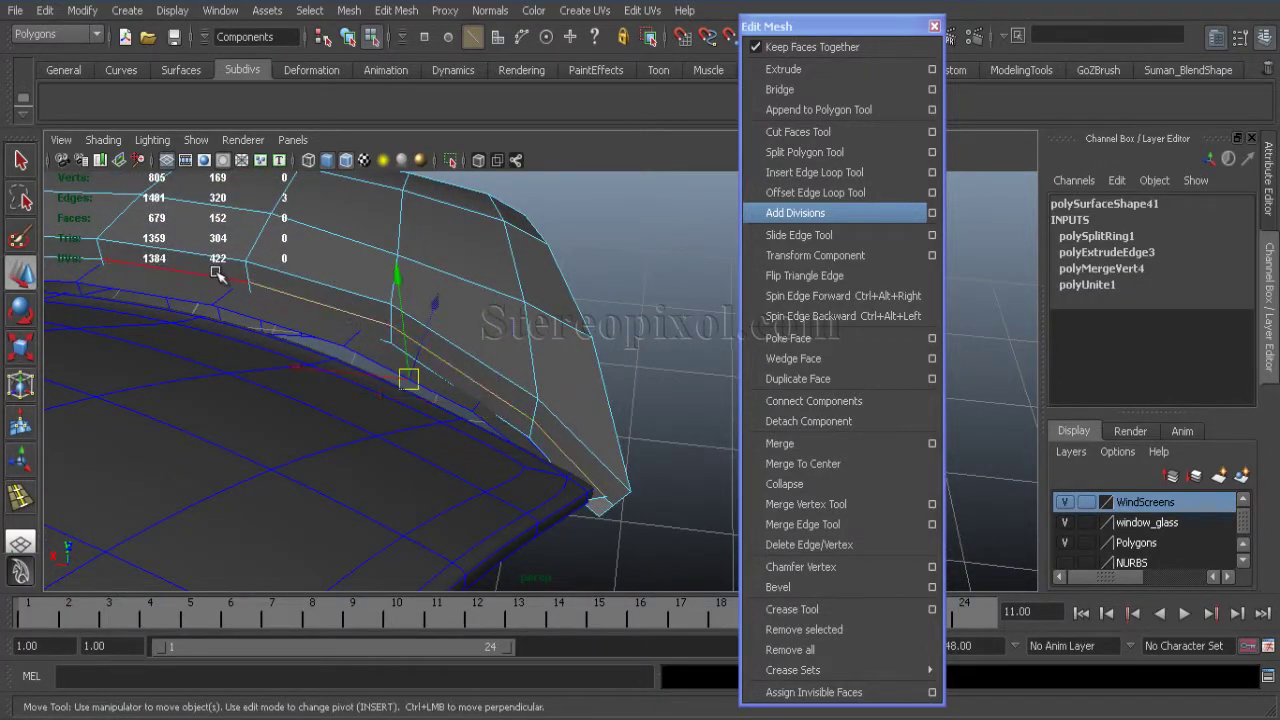
pyautogui.keyDown('alt'); pyautogui.moveTo(216, 274); pyautogui.dragTo(365, 440); pyautogui.keyUp('alt')
pyautogui.keyDown('alt'); pyautogui.moveTo(262, 418); pyautogui.dragTo(538, 465); pyautogui.keyUp('alt')
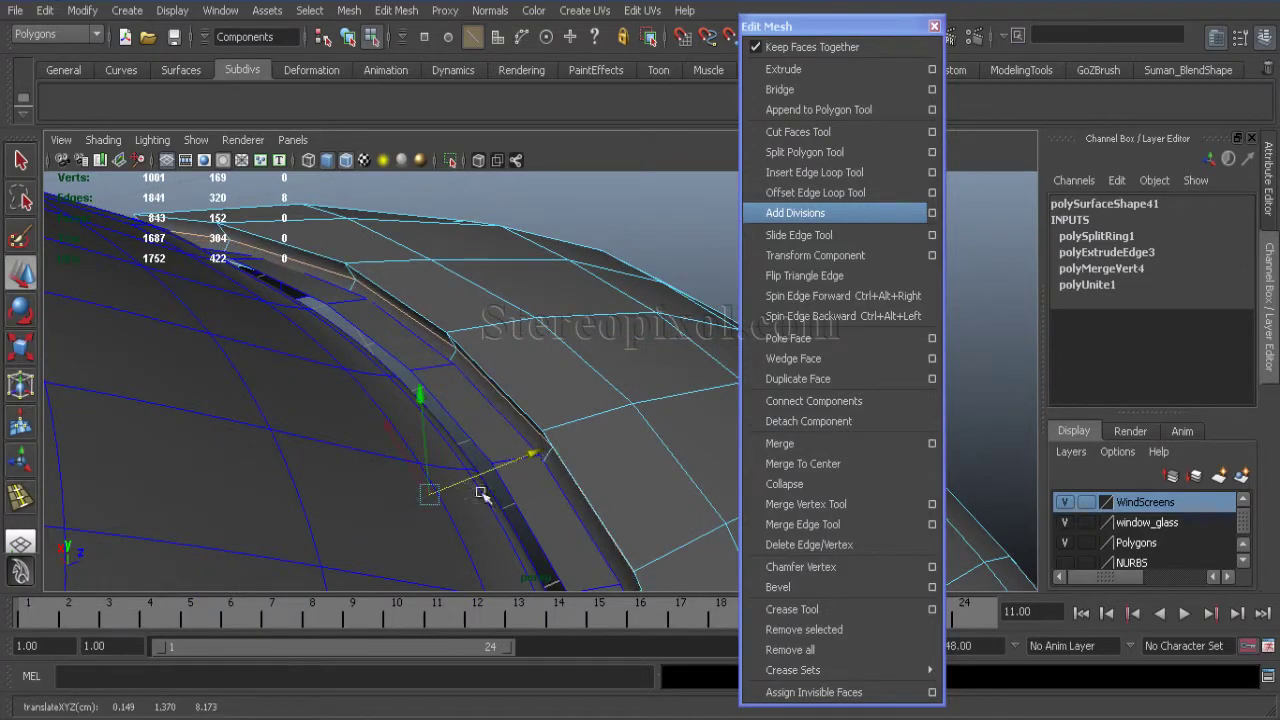
pyautogui.keyDown('alt'); pyautogui.moveTo(481, 494); pyautogui.dragTo(502, 479); pyautogui.keyUp('alt')
pyautogui.press('space')
pyautogui.moveTo(502, 479)
pyautogui.keyDown('alt'); pyautogui.mouseDown(button='middle')
pyautogui.moveTo(468, 452)
pyautogui.moveTo(451, 349)
pyautogui.mouseUp(button='middle'); pyautogui.keyUp('alt')
pyautogui.press('space')
pyautogui.moveTo(451, 349)
pyautogui.keyDown('alt'); pyautogui.mouseDown()
pyautogui.moveTo(657, 309)
pyautogui.moveTo(503, 183)
pyautogui.moveTo(354, 357)
pyautogui.moveTo(308, 380)
pyautogui.mouseUp(); pyautogui.keyUp('alt')
# Select the windscreen corner edge on the bonnet rim
pyautogui.click(335, 354)
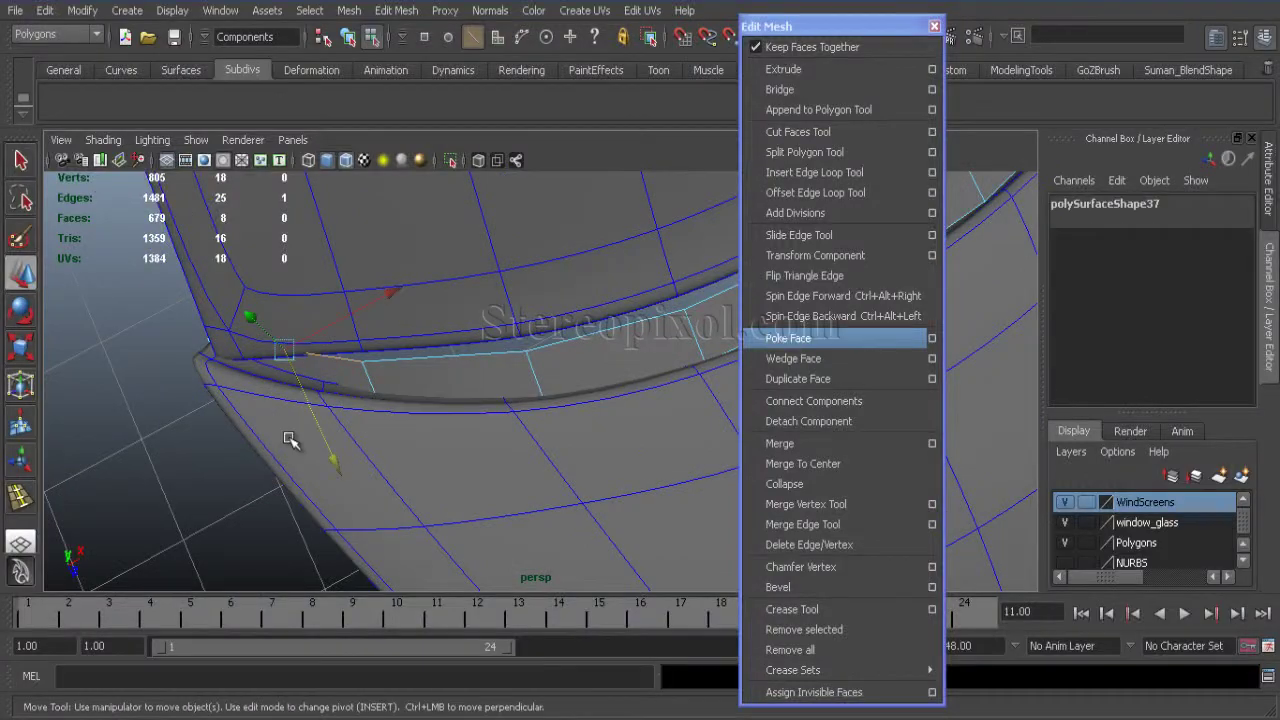
pyautogui.keyDown('alt'); pyautogui.moveTo(286, 437); pyautogui.dragTo(439, 330); pyautogui.keyUp('alt')
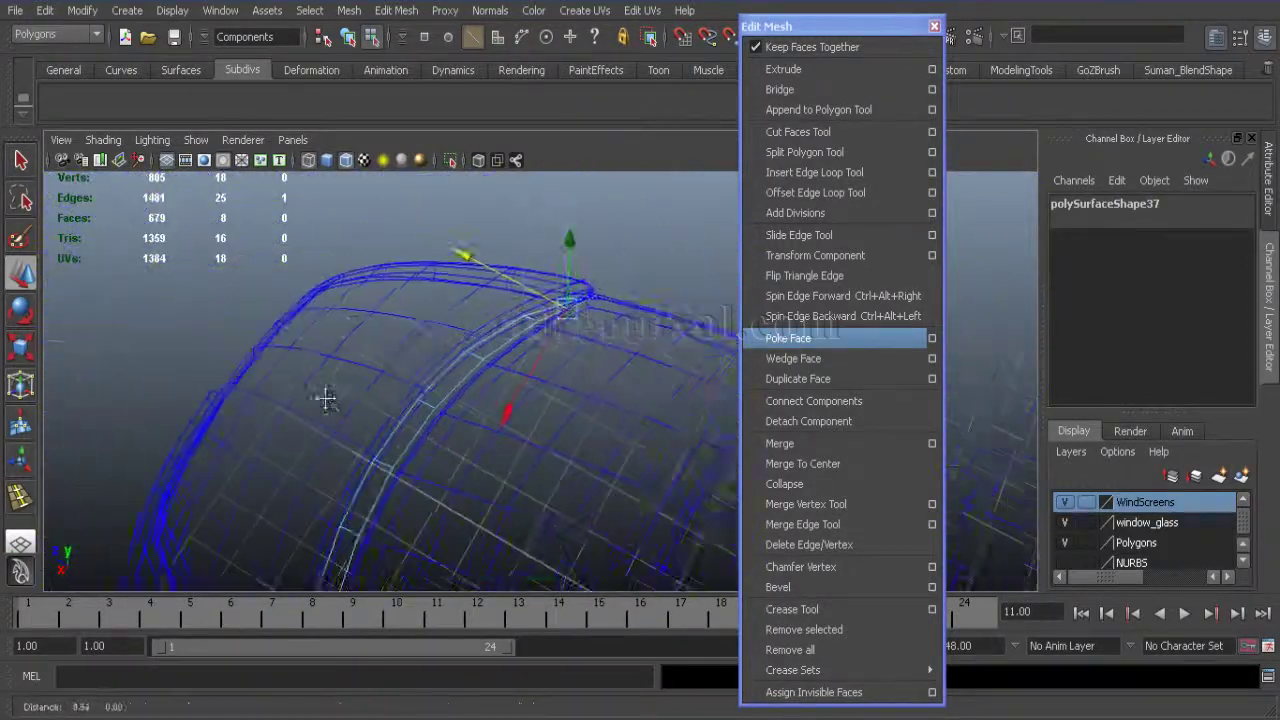
pyautogui.keyDown('alt'); pyautogui.moveTo(583, 379); pyautogui.dragTo(514, 326, button='middle'); pyautogui.keyUp('alt')
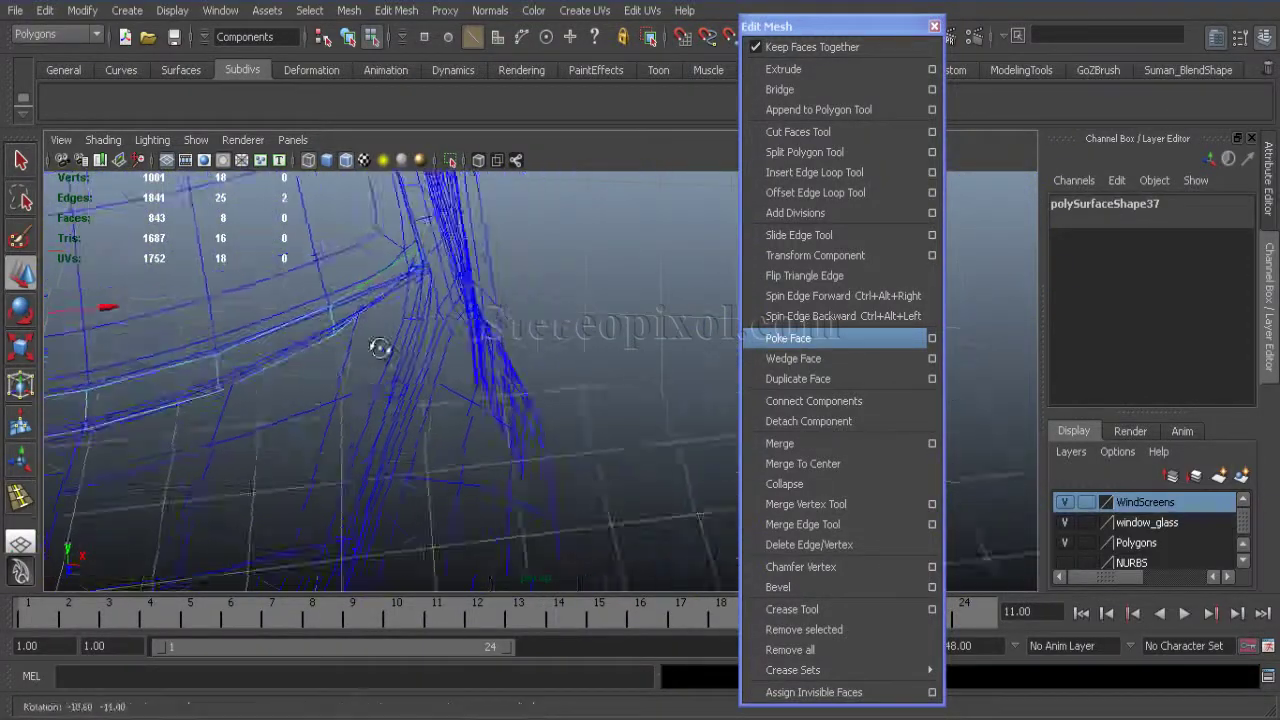
# Match both windscreen corners to the top-view blueprint, then return to the perspective view
pyautogui.press('space')
pyautogui.scroll(5, 562, 462)
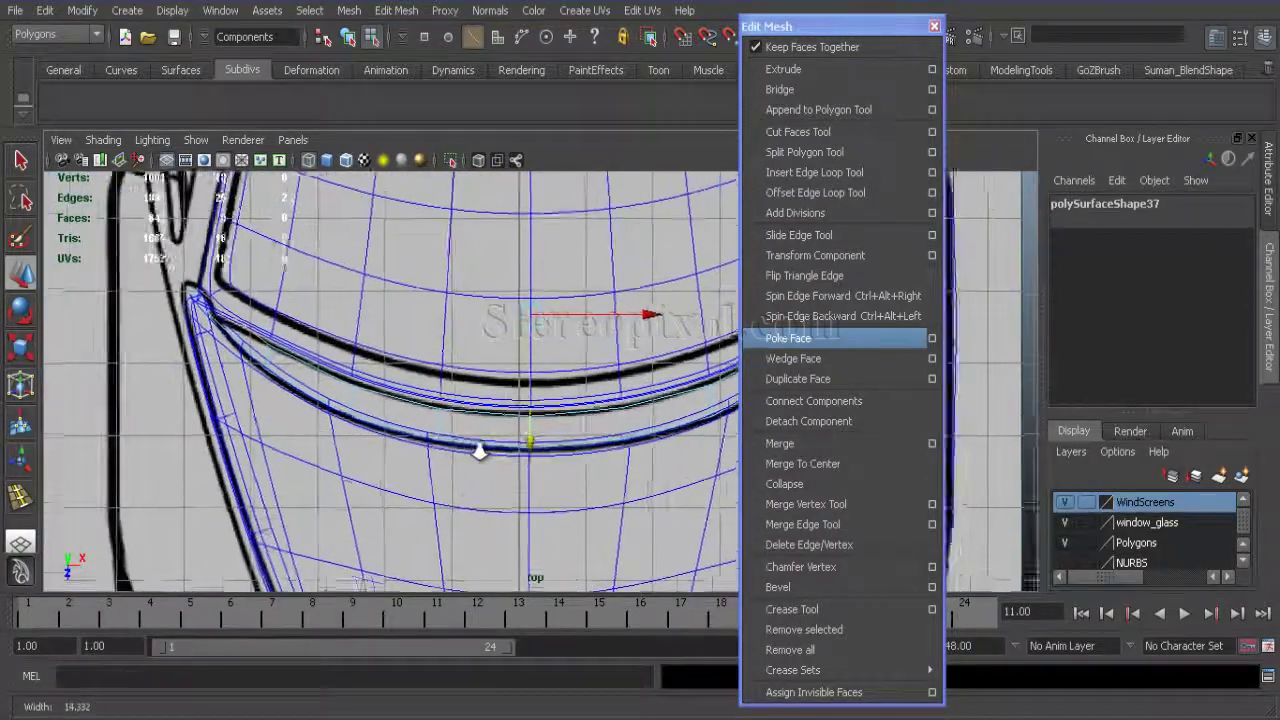
pyautogui.scroll(-3, 562, 462)
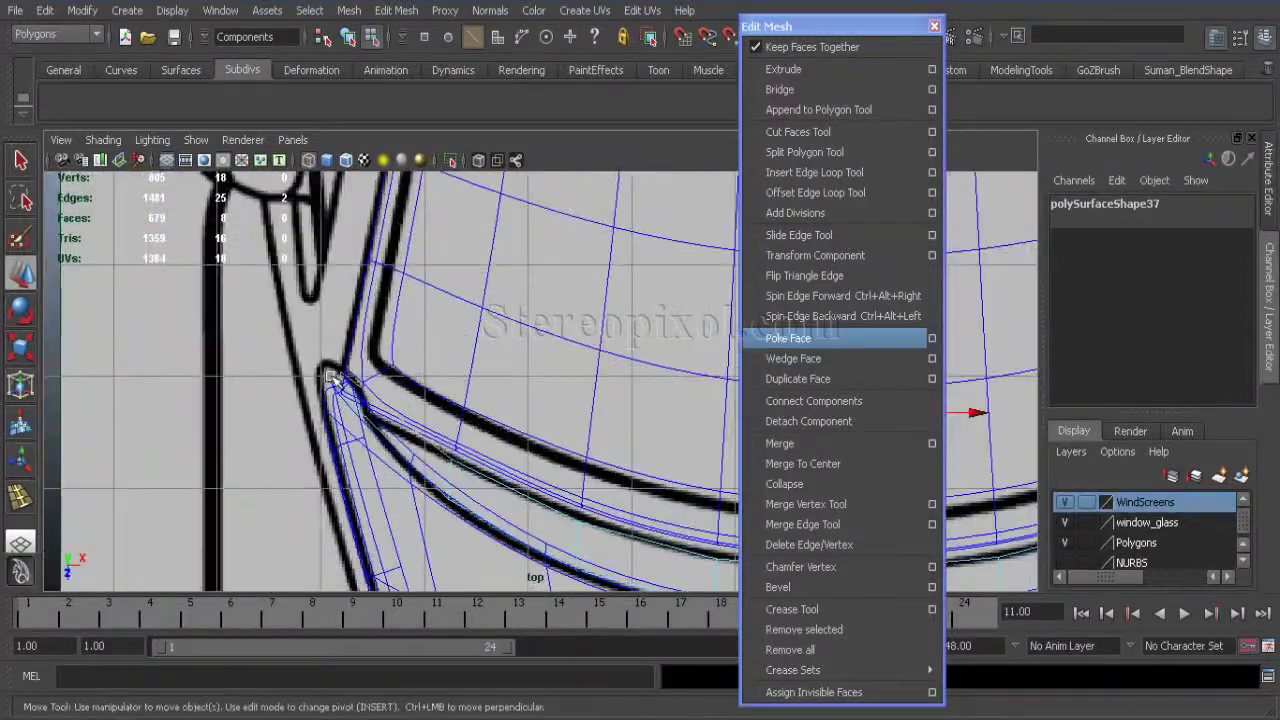
pyautogui.keyDown('alt'); pyautogui.moveTo(368, 422); pyautogui.dragTo(455, 367, button='middle'); pyautogui.keyUp('alt')
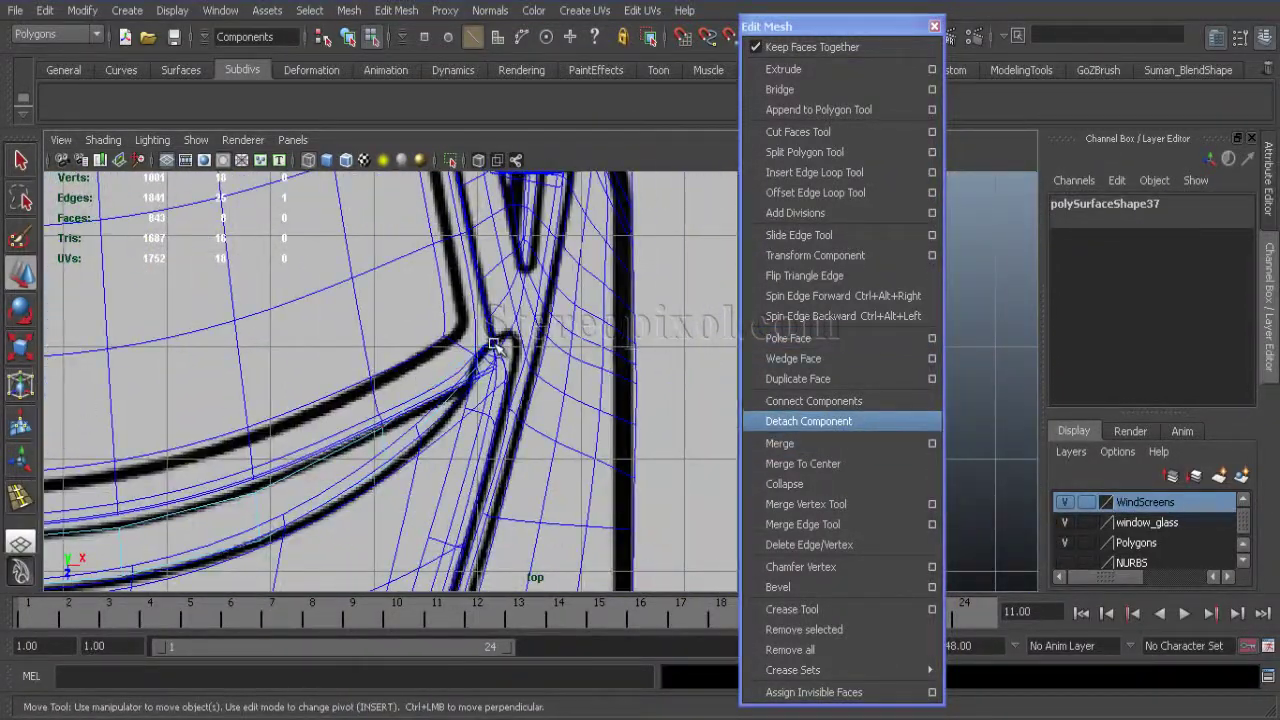
pyautogui.scroll(5, 500, 345)
pyautogui.scroll(-5, 406, 414)
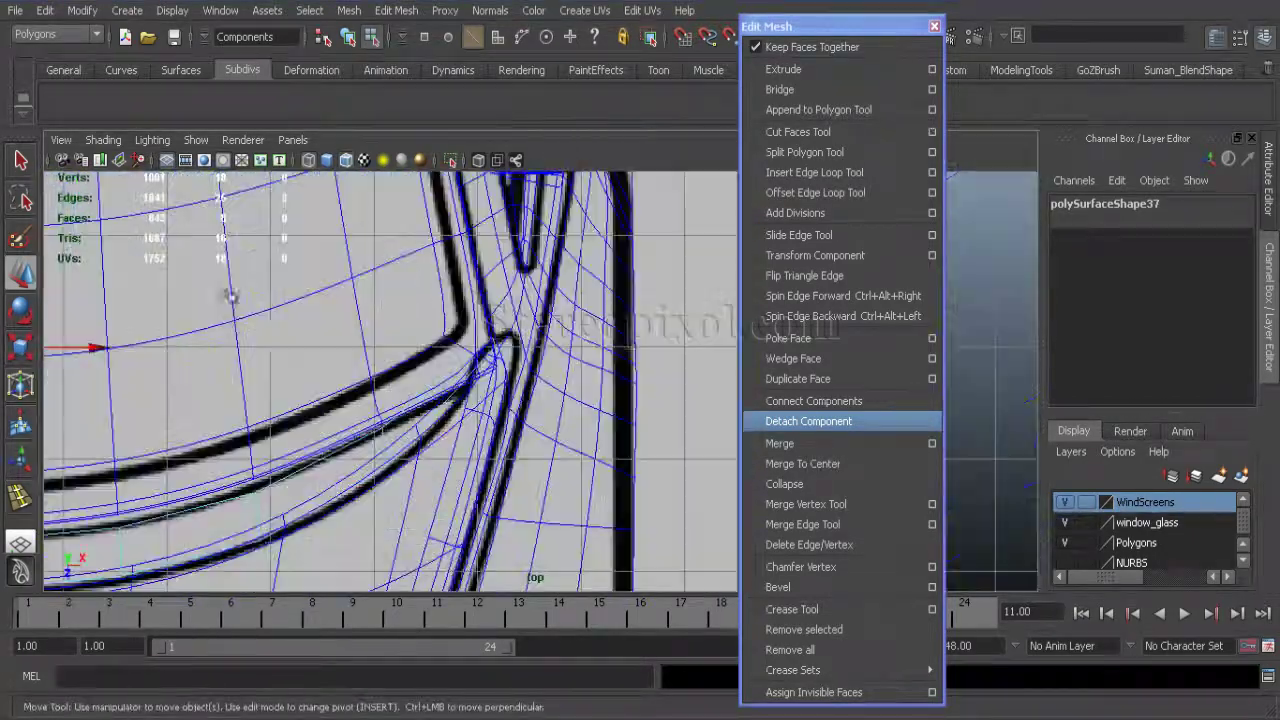
pyautogui.keyDown('alt'); pyautogui.moveTo(272, 345); pyautogui.dragTo(522, 362, button='middle'); pyautogui.keyUp('alt')
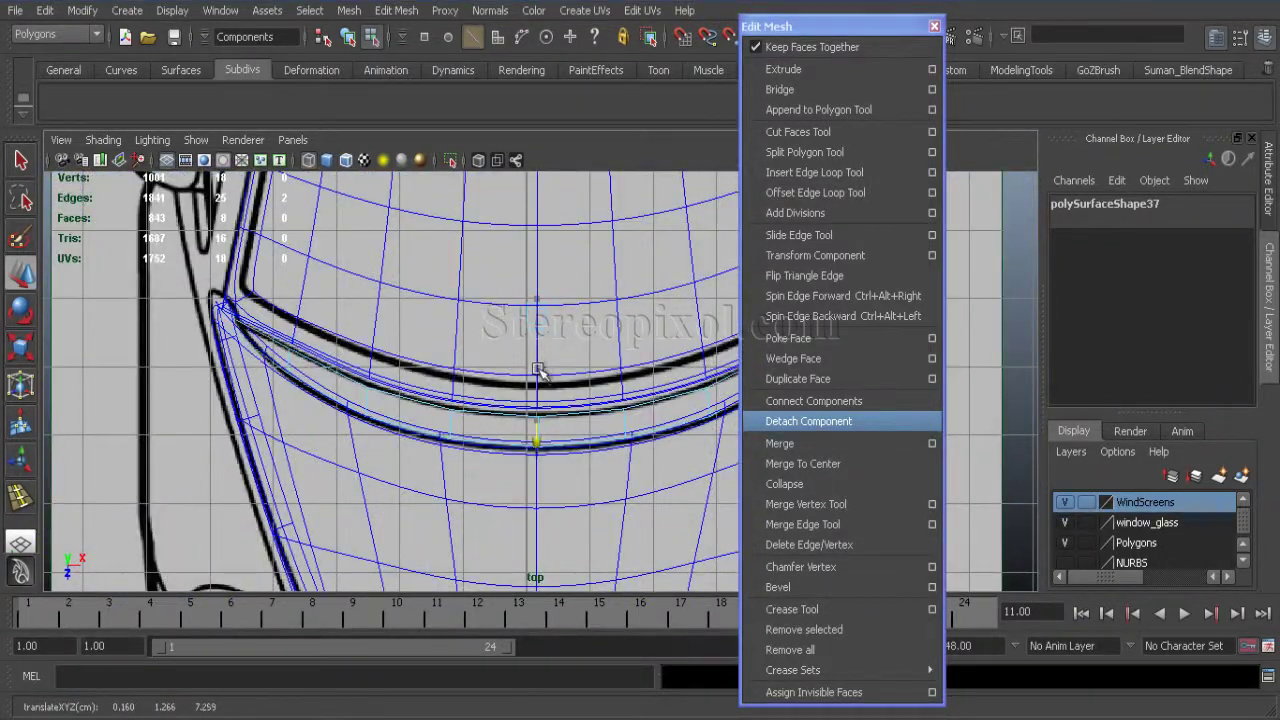
pyautogui.press('space')
pyautogui.press('space')
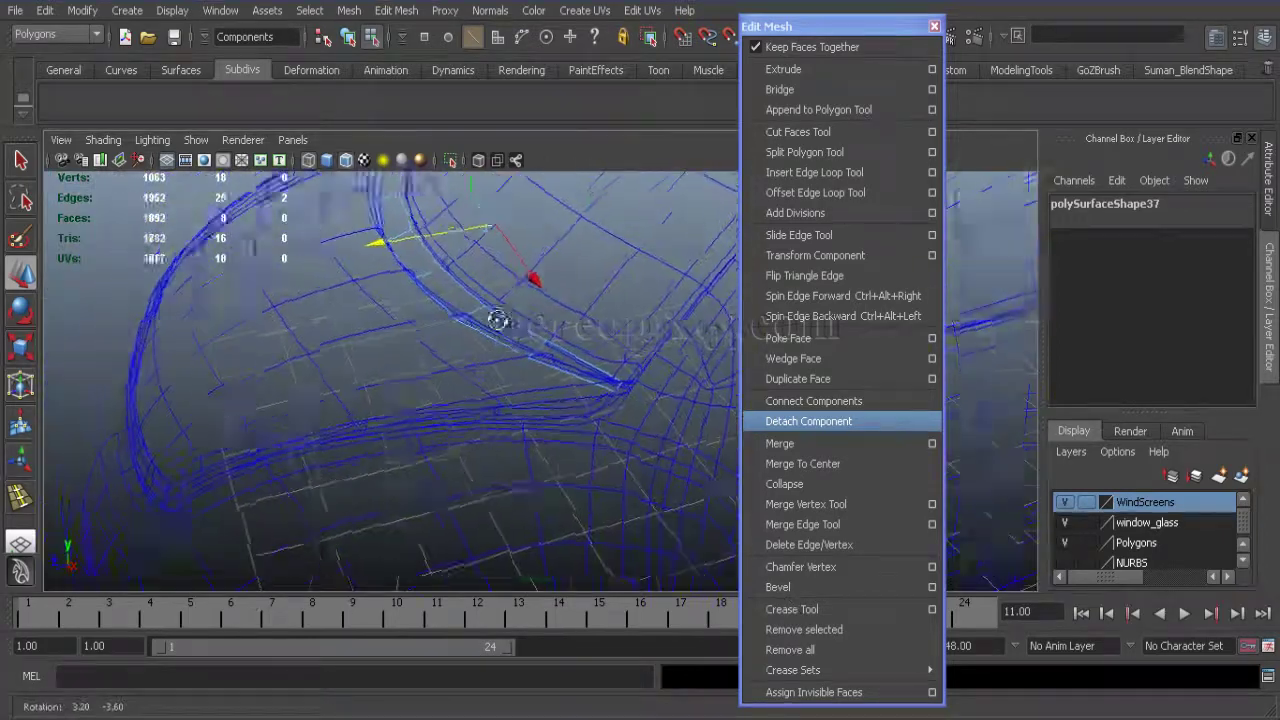
pyautogui.keyDown('alt'); pyautogui.moveTo(480, 309); pyautogui.dragTo(470, 340); pyautogui.keyUp('alt')
# Isolate the windscreen frame mesh so only it is shown
pyautogui.click(560, 330)
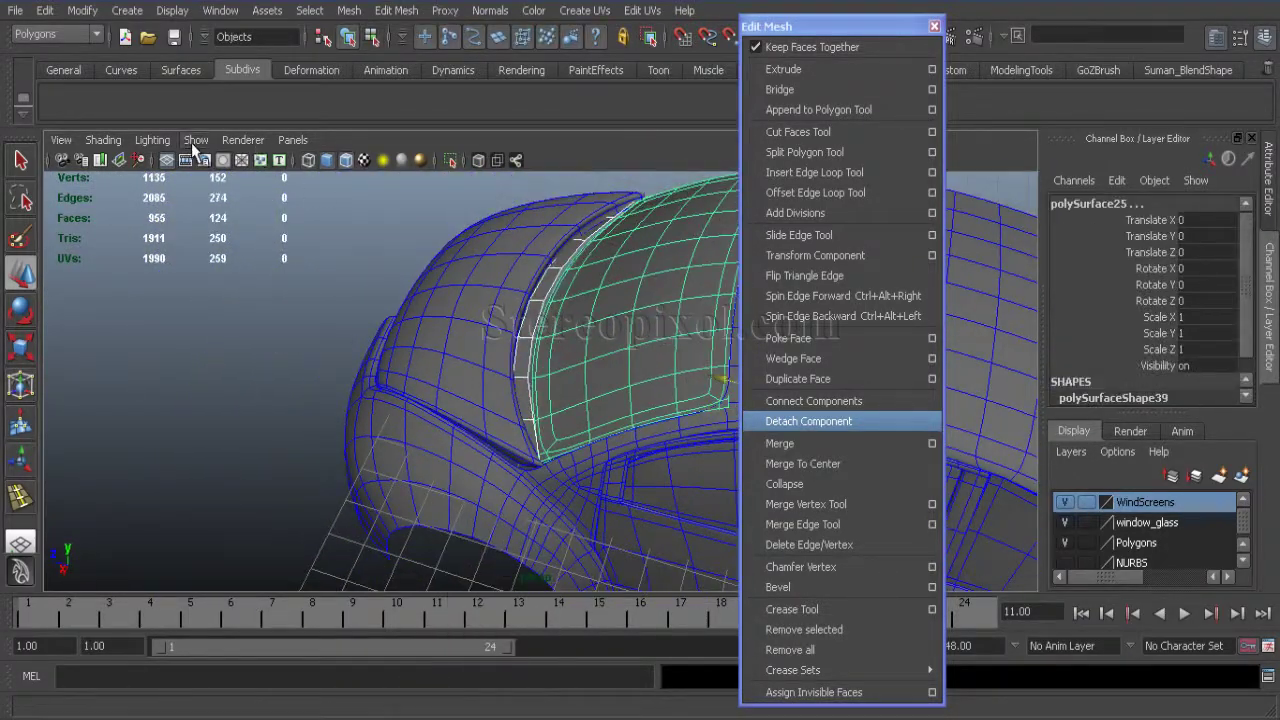
pyautogui.click(196, 140)
pyautogui.moveTo(300, 64)
pyautogui.click(386, 84)
pyautogui.keyDown('alt'); pyautogui.moveTo(420, 460); pyautogui.dragTo(586, 486); pyautogui.keyUp('alt')
# Select the strip's border edges and extrude them
pyautogui.moveTo(494, 395)
pyautogui.mouseDown(button='right')
pyautogui.moveTo(470, 390)
pyautogui.moveTo(508, 381)
pyautogui.mouseUp(button='right')
pyautogui.click(508, 381)
pyautogui.keyDown('alt'); pyautogui.moveTo(508, 381); pyautogui.dragTo(378, 392); pyautogui.keyUp('alt')
pyautogui.moveTo(379, 390); pyautogui.dragTo(384, 334, button='right')
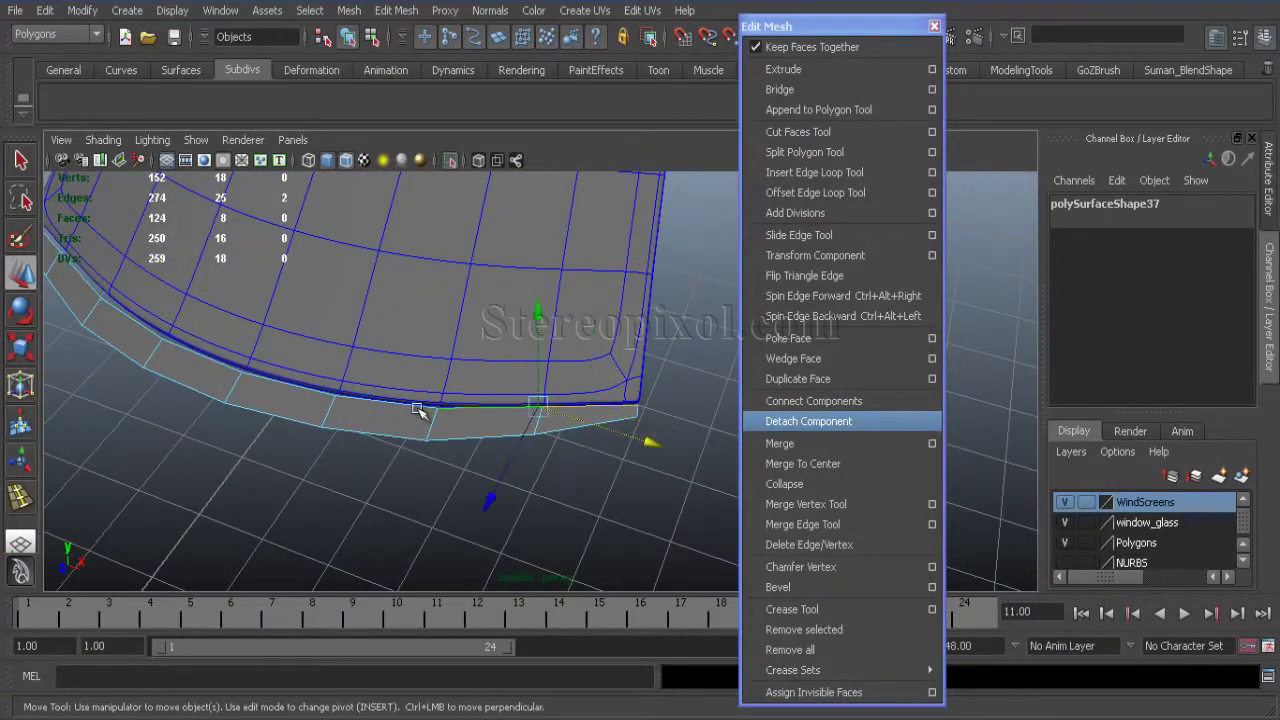
pyautogui.keyDown('alt'); pyautogui.moveTo(141, 389); pyautogui.dragTo(709, 398); pyautogui.keyUp('alt')
pyautogui.click(800, 69)
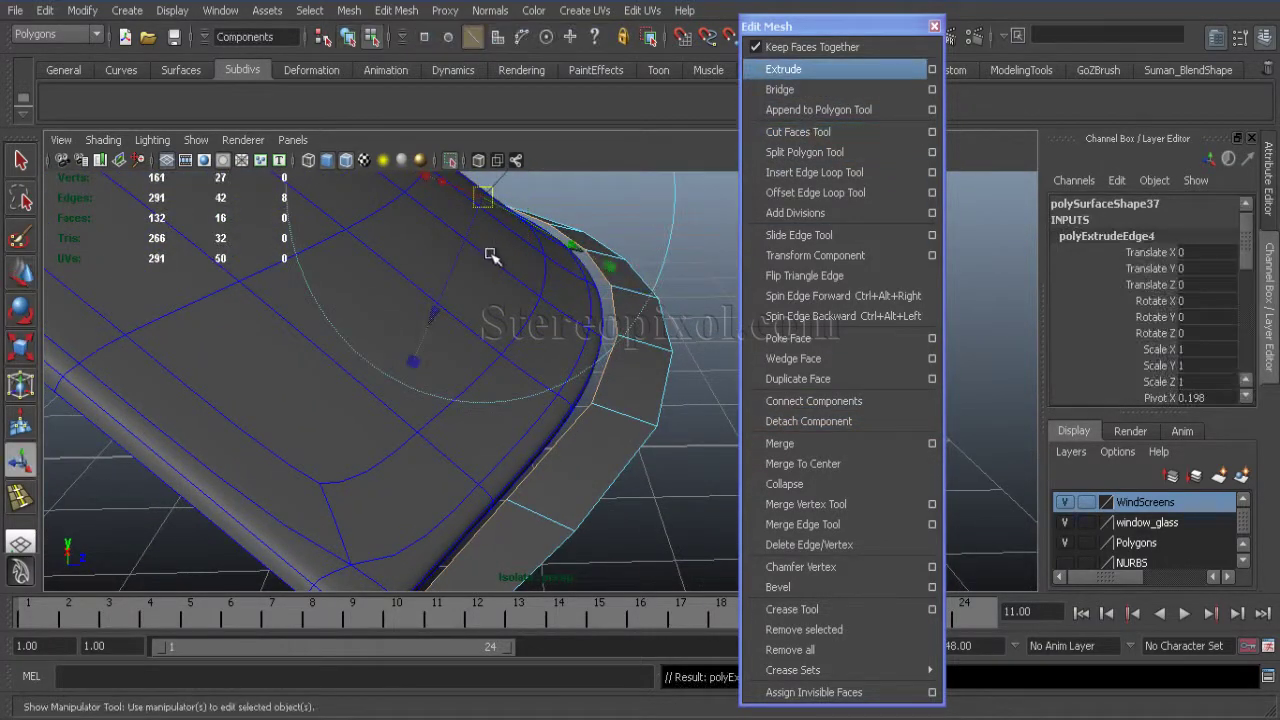
pyautogui.keyDown('alt'); pyautogui.moveTo(456, 256); pyautogui.dragTo(720, 240); pyautogui.keyUp('alt')
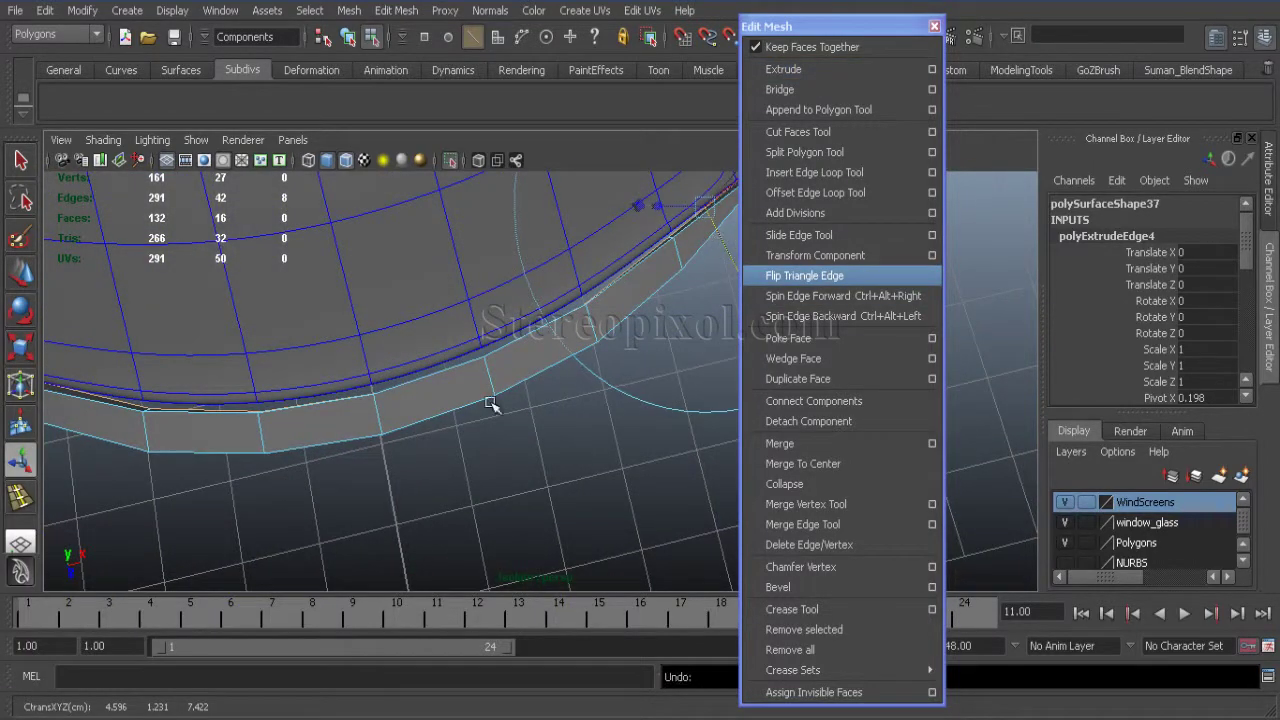
# Add more border edges and extrude them again, bringing the rim to 170 vertices and 140 faces
pyautogui.keyDown('alt'); pyautogui.moveTo(373, 390); pyautogui.dragTo(531, 426); pyautogui.keyUp('alt')
pyautogui.press('f')
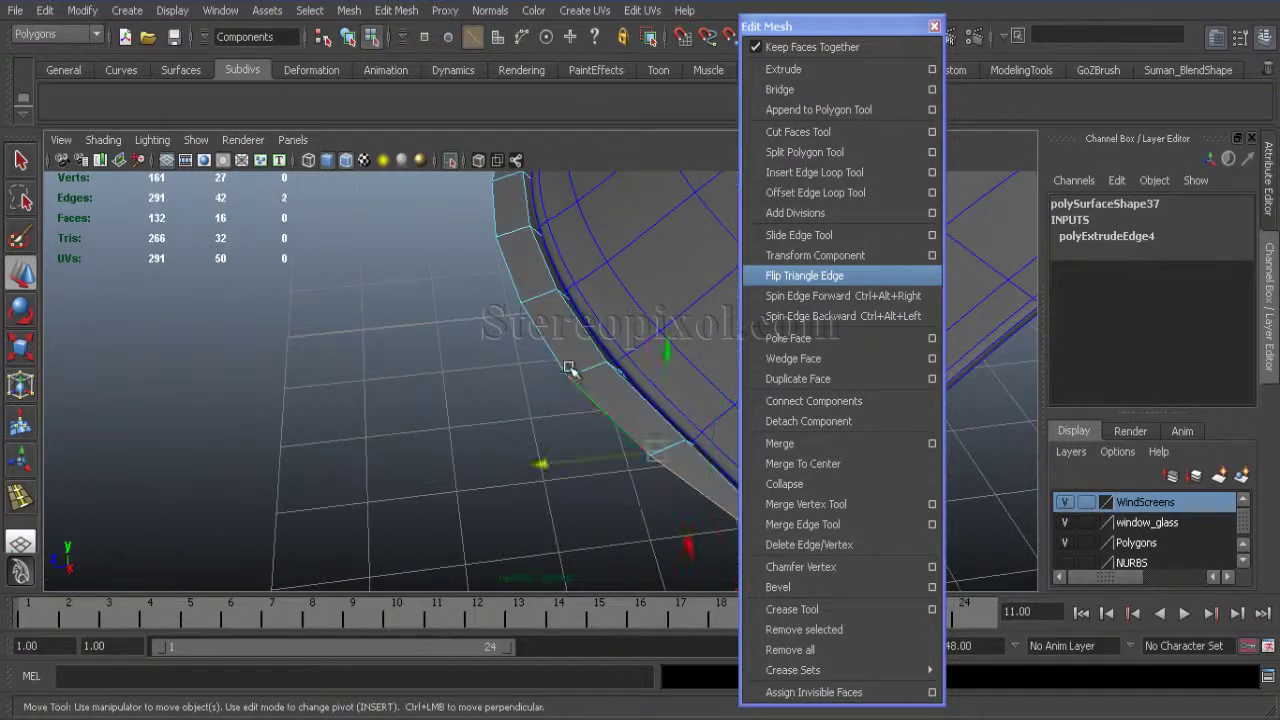
pyautogui.keyDown('shift'); pyautogui.click(493, 204); pyautogui.keyUp('shift')
pyautogui.keyDown('alt'); pyautogui.moveTo(493, 204); pyautogui.dragTo(620, 658); pyautogui.keyUp('alt')
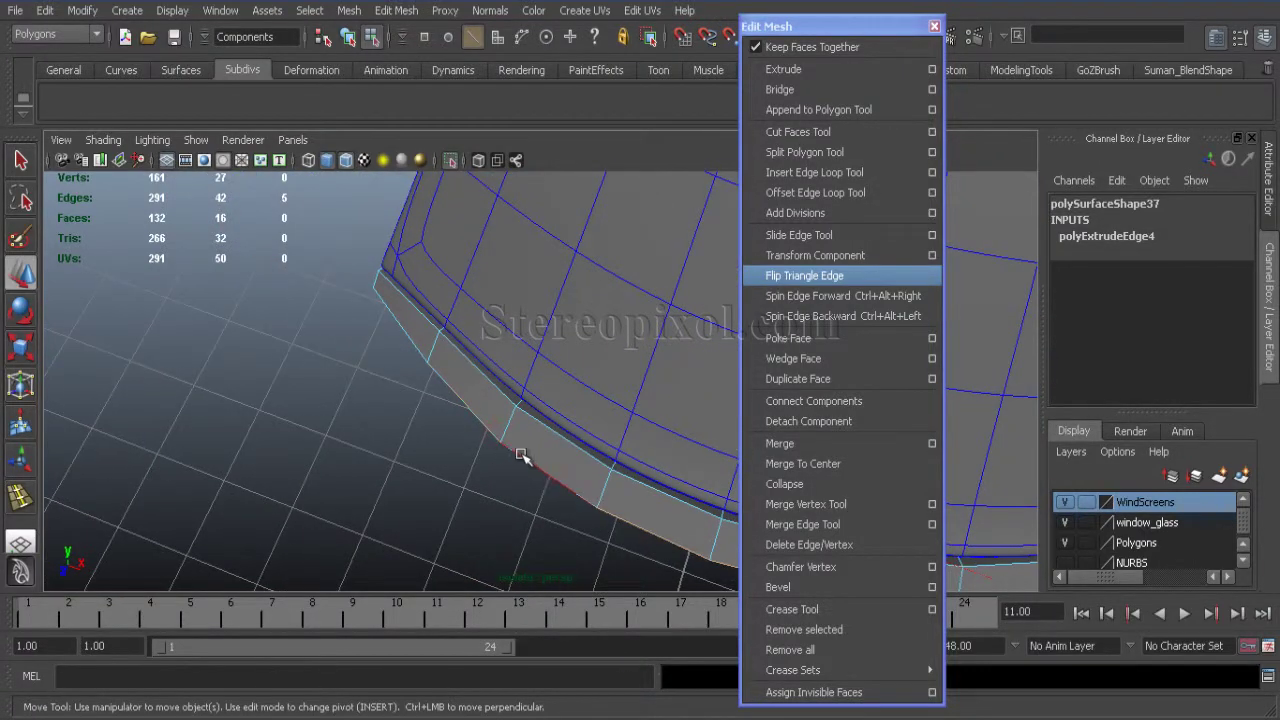
pyautogui.keyDown('shift'); pyautogui.click(453, 426); pyautogui.keyUp('shift')
pyautogui.press('f')
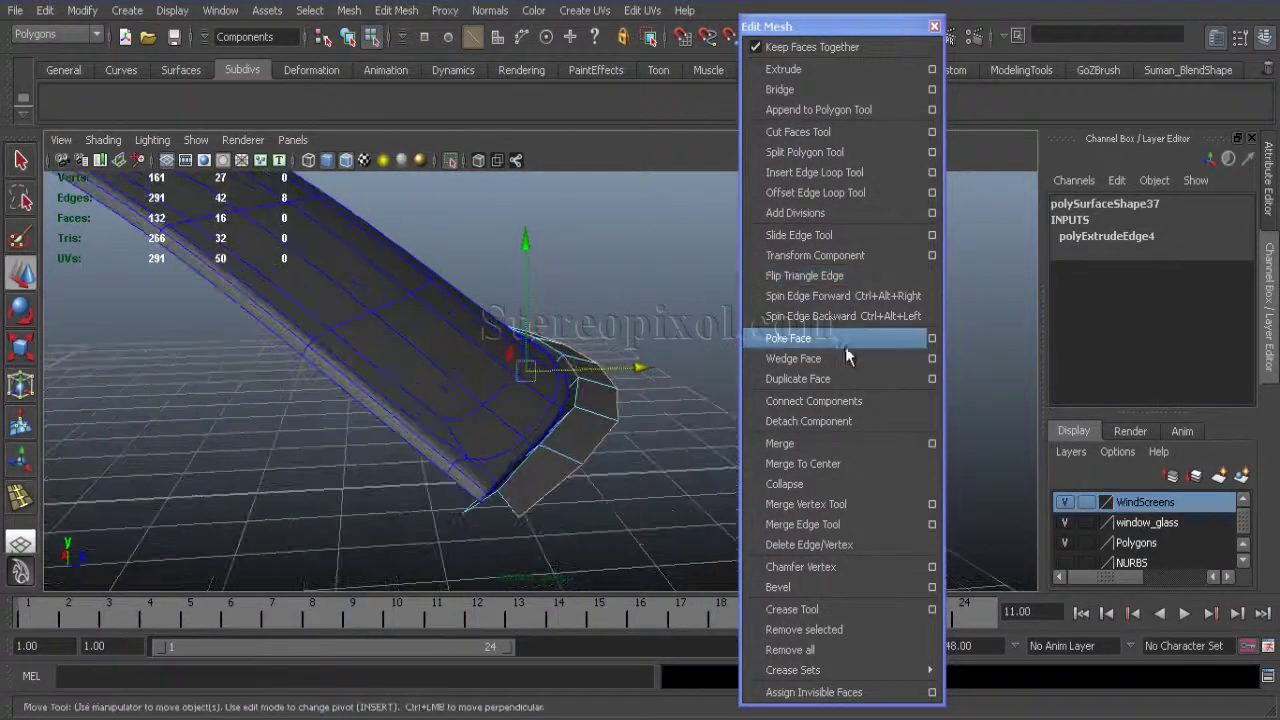
pyautogui.click(807, 72)
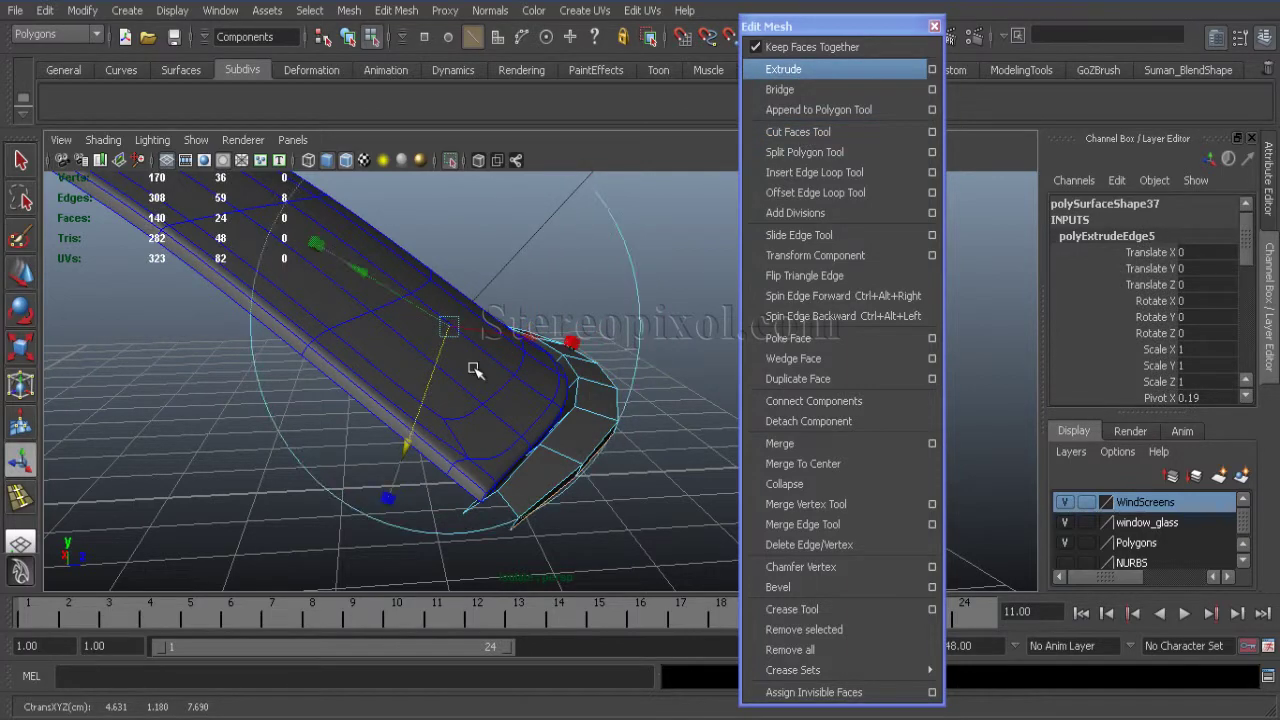
pyautogui.keyDown('alt'); pyautogui.moveTo(475, 370); pyautogui.dragTo(408, 422); pyautogui.keyUp('alt')
pyautogui.scroll(2, 349, 537)
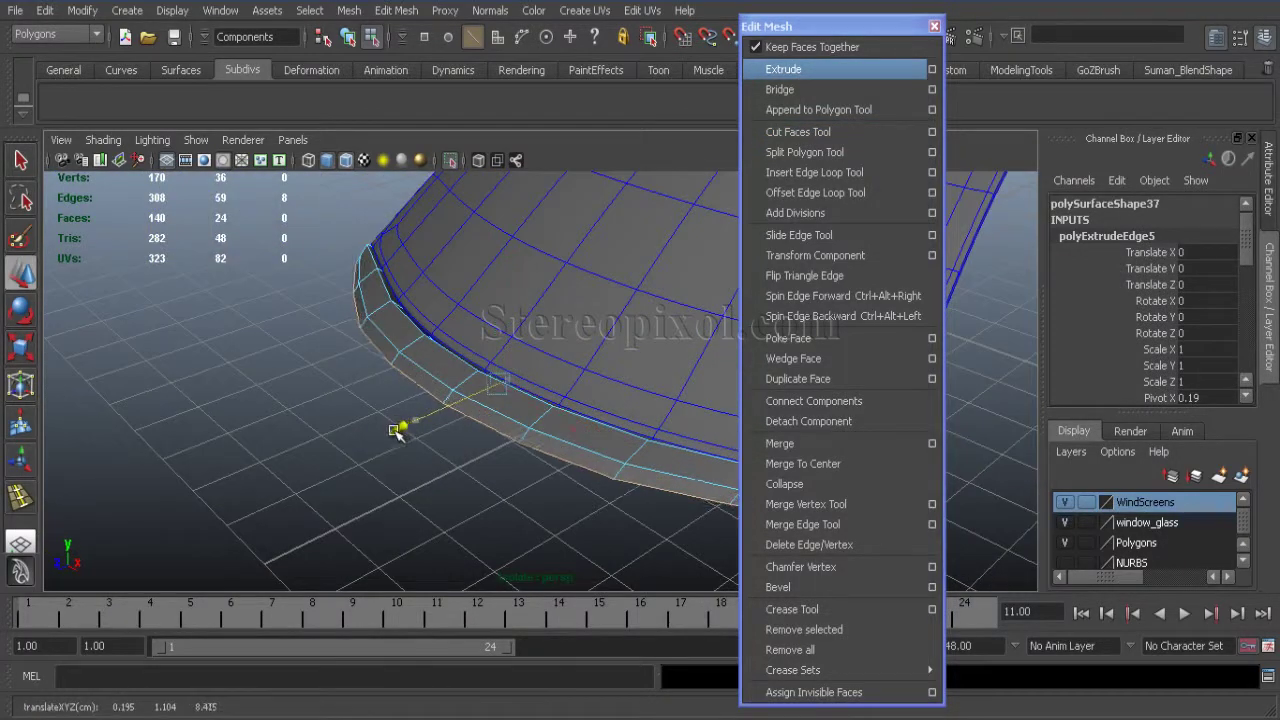
# Return to object mode and turn off Isolate Select to show the whole car
pyautogui.click(343, 447)
pyautogui.keyDown('alt'); pyautogui.moveTo(343, 447); pyautogui.dragTo(366, 371); pyautogui.keyUp('alt')
pyautogui.moveTo(586, 380); pyautogui.dragTo(671, 357, button='right')
pyautogui.keyDown('alt'); pyautogui.moveTo(671, 357); pyautogui.dragTo(224, 362, button='right'); pyautogui.keyUp('alt')
pyautogui.click(196, 140)
pyautogui.click(405, 66)
pyautogui.keyDown('alt'); pyautogui.moveTo(406, 222); pyautogui.dragTo(537, 509); pyautogui.keyUp('alt')
# Insert an edge loop across the front panel trim strip
pyautogui.press('w')
pyautogui.click(357, 423)
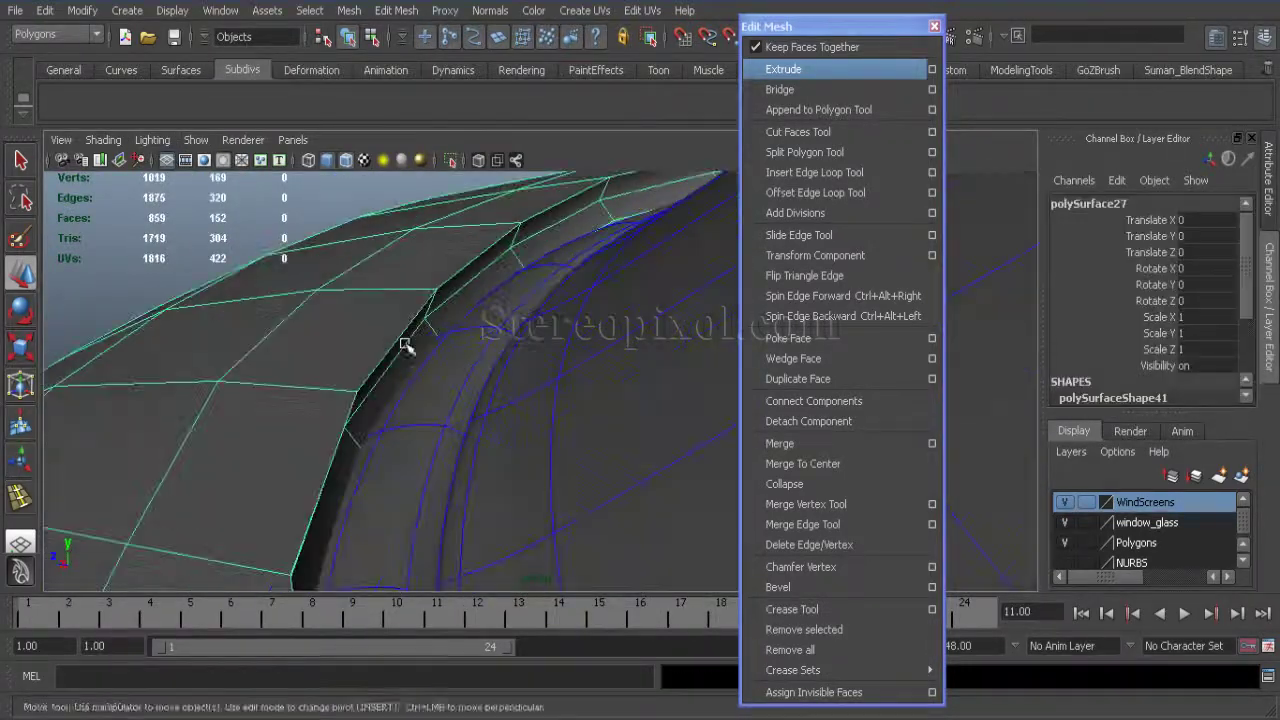
pyautogui.click(814, 172)
pyautogui.keyDown('alt'); pyautogui.moveTo(480, 306); pyautogui.dragTo(349, 343); pyautogui.keyUp('alt')
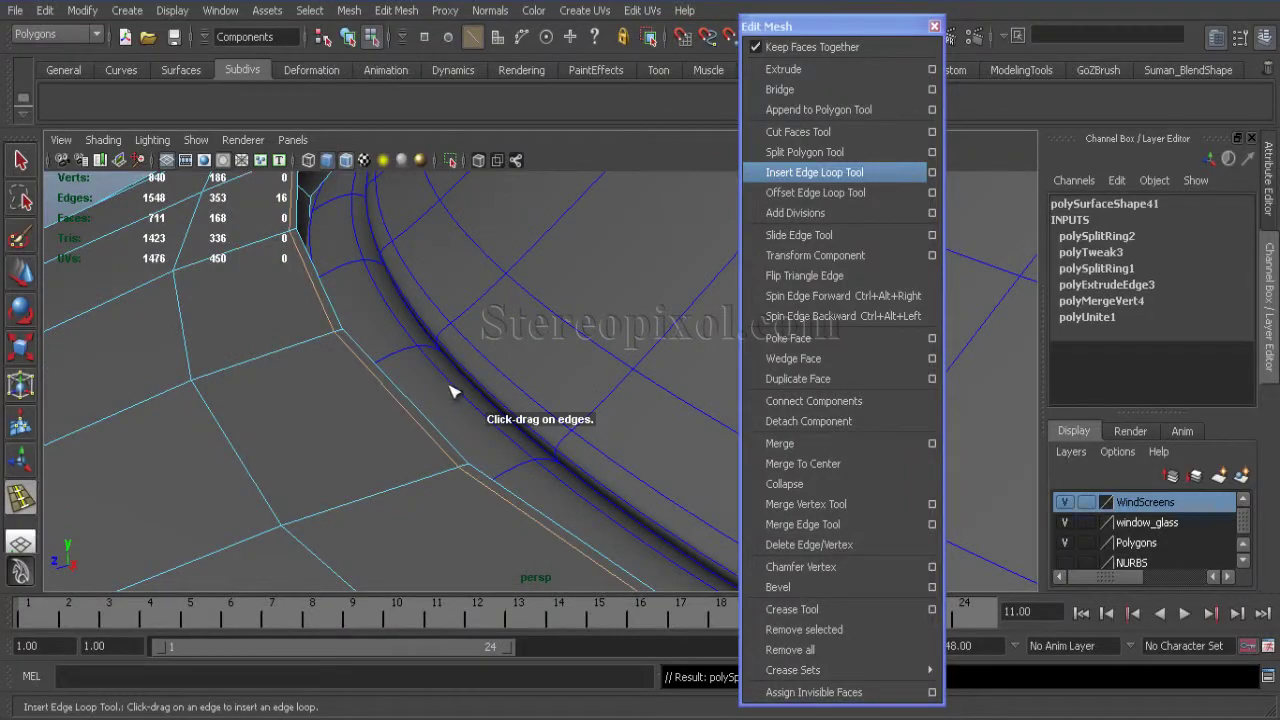
pyautogui.keyDown('alt'); pyautogui.moveTo(450, 388); pyautogui.dragTo(403, 357); pyautogui.keyUp('alt')
# Isolate the front panel trim piece in the viewport
pyautogui.press('w')
pyautogui.press('F8')
pyautogui.click(400, 325)
pyautogui.click(196, 140)
pyautogui.moveTo(271, 57)
pyautogui.click(425, 78)
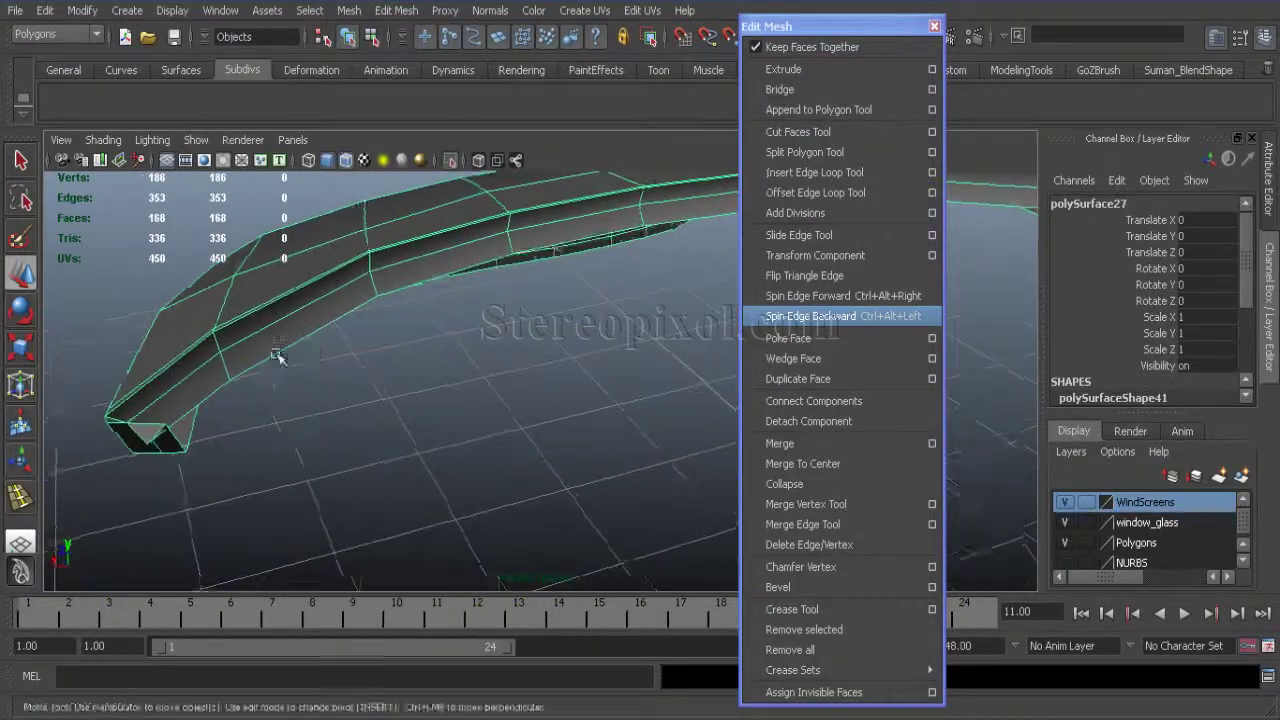
pyautogui.keyDown('alt'); pyautogui.moveTo(380, 300); pyautogui.dragTo(506, 381); pyautogui.keyUp('alt')
# Adjust the vertices and edge near the strip's inner end corner
pyautogui.moveTo(506, 381); pyautogui.dragTo(514, 534, button='right')
pyautogui.click(485, 513)
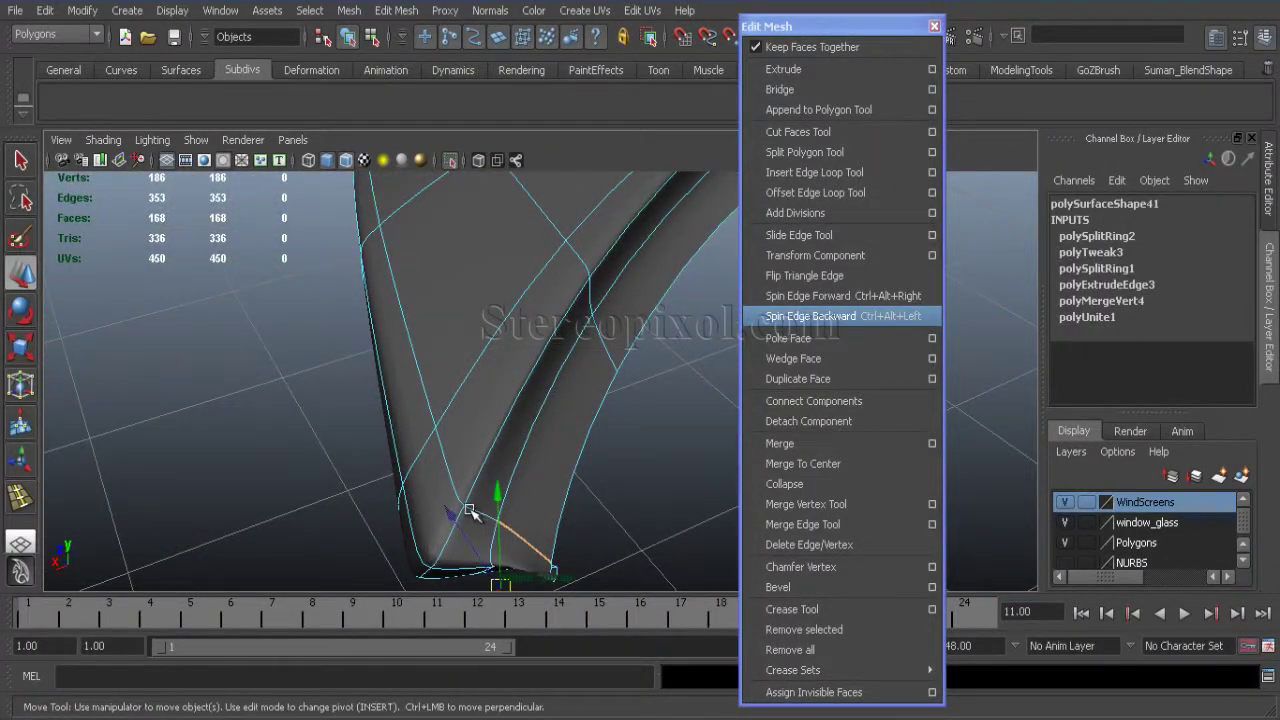
pyautogui.keyDown('alt'); pyautogui.moveTo(463, 508); pyautogui.dragTo(620, 380); pyautogui.keyUp('alt')
pyautogui.moveTo(359, 370); pyautogui.dragTo(365, 376, button='middle')
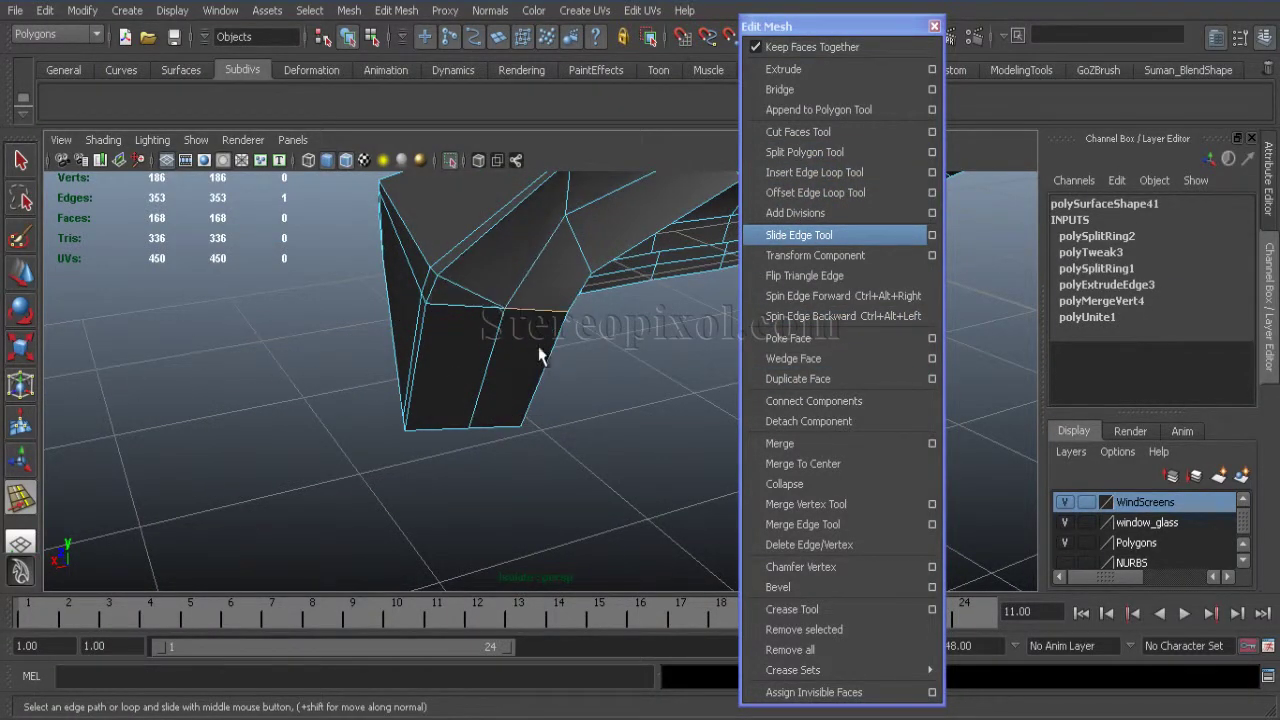
# Slide and move the end edges of the trim strip to tidy its end
pyautogui.keyDown('alt'); pyautogui.moveTo(545, 350); pyautogui.dragTo(490, 278); pyautogui.keyUp('alt')
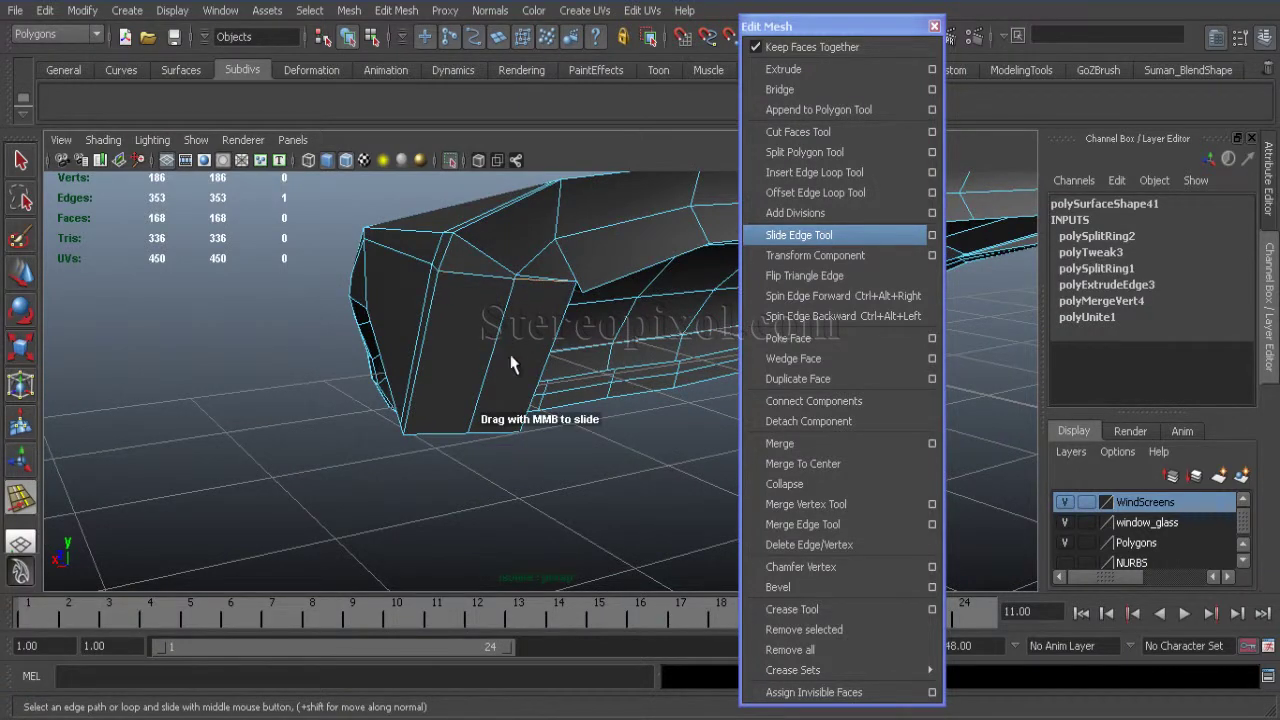
pyautogui.keyDown('alt'); pyautogui.moveTo(492, 346); pyautogui.dragTo(466, 281); pyautogui.keyUp('alt')
pyautogui.press('w')
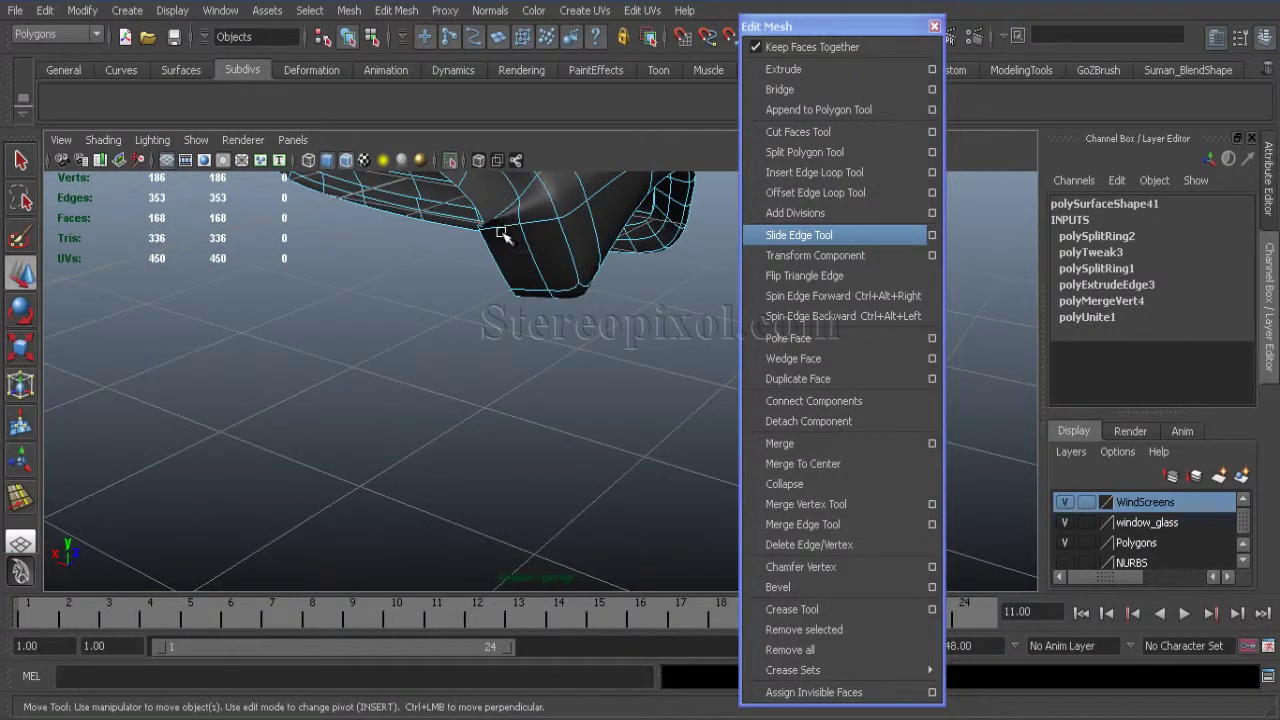
pyautogui.keyDown('alt'); pyautogui.moveTo(500, 228); pyautogui.dragTo(515, 275); pyautogui.keyUp('alt')
pyautogui.keyDown('alt'); pyautogui.moveTo(498, 374); pyautogui.dragTo(590, 285); pyautogui.keyUp('alt')
pyautogui.click(799, 235)
pyautogui.click(380, 490)
pyautogui.keyDown('alt'); pyautogui.moveTo(417, 459); pyautogui.dragTo(304, 451); pyautogui.keyUp('alt')
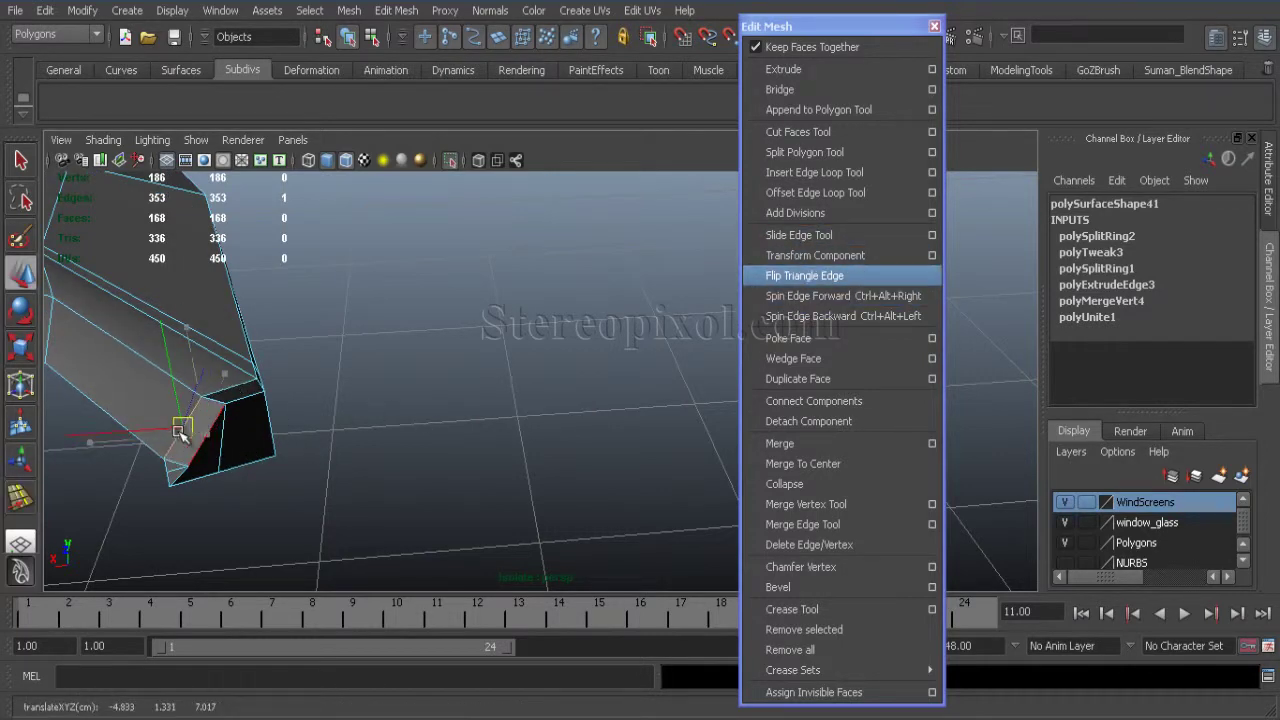
pyautogui.keyDown('alt'); pyautogui.moveTo(180, 432); pyautogui.dragTo(380, 350); pyautogui.keyUp('alt')
# Return to object mode, turn off Isolate Select and frame the whole car body
pyautogui.moveTo(380, 350); pyautogui.dragTo(420, 330, button='right')
pyautogui.click(196, 140)
pyautogui.click(420, 89)
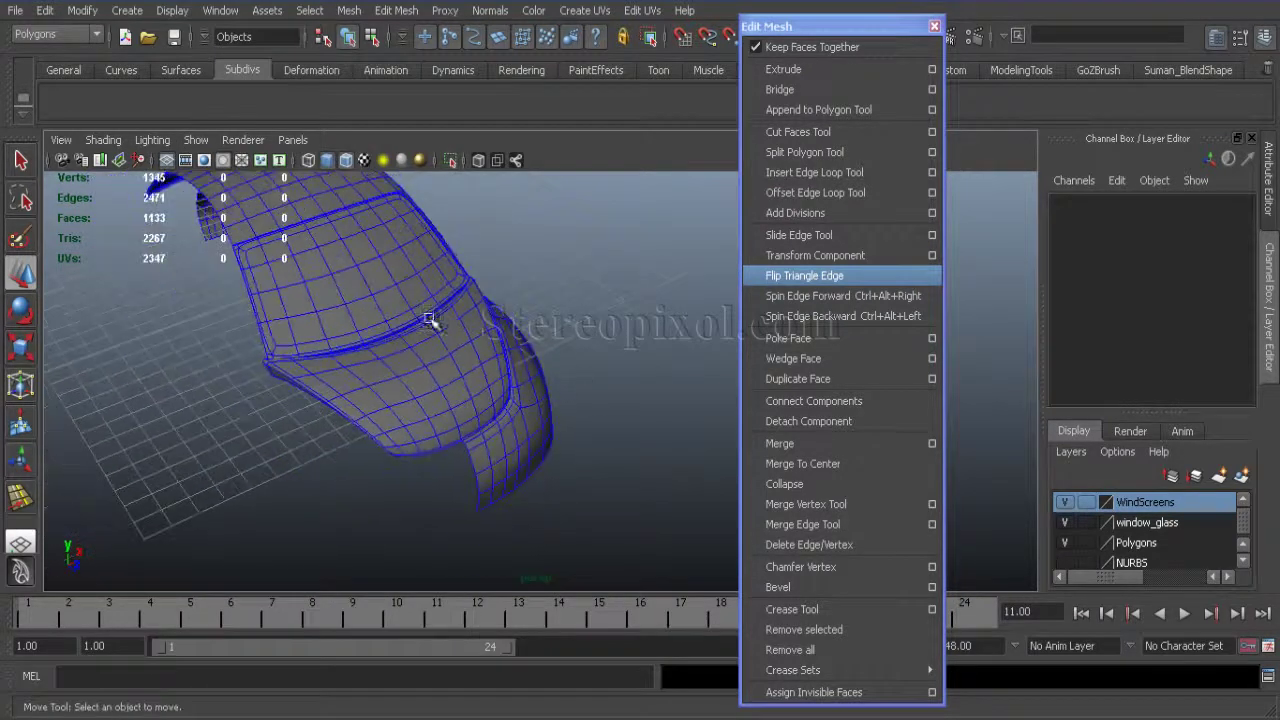
pyautogui.press('a')
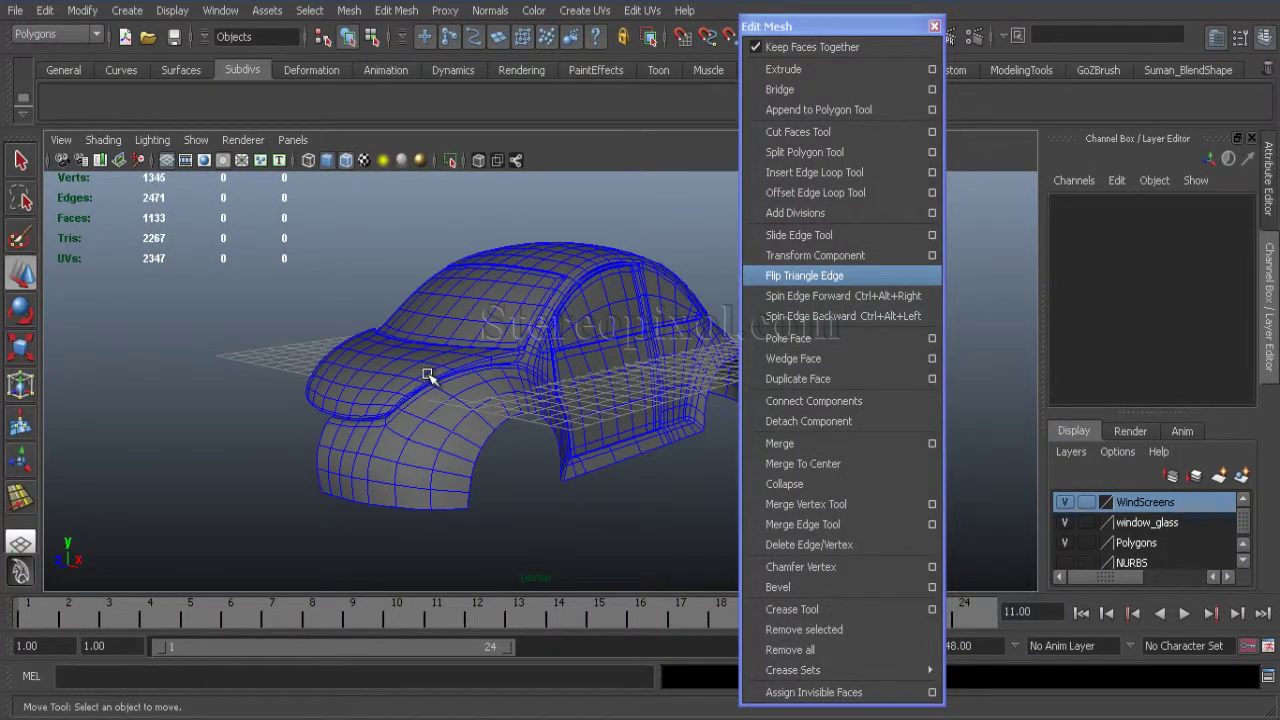